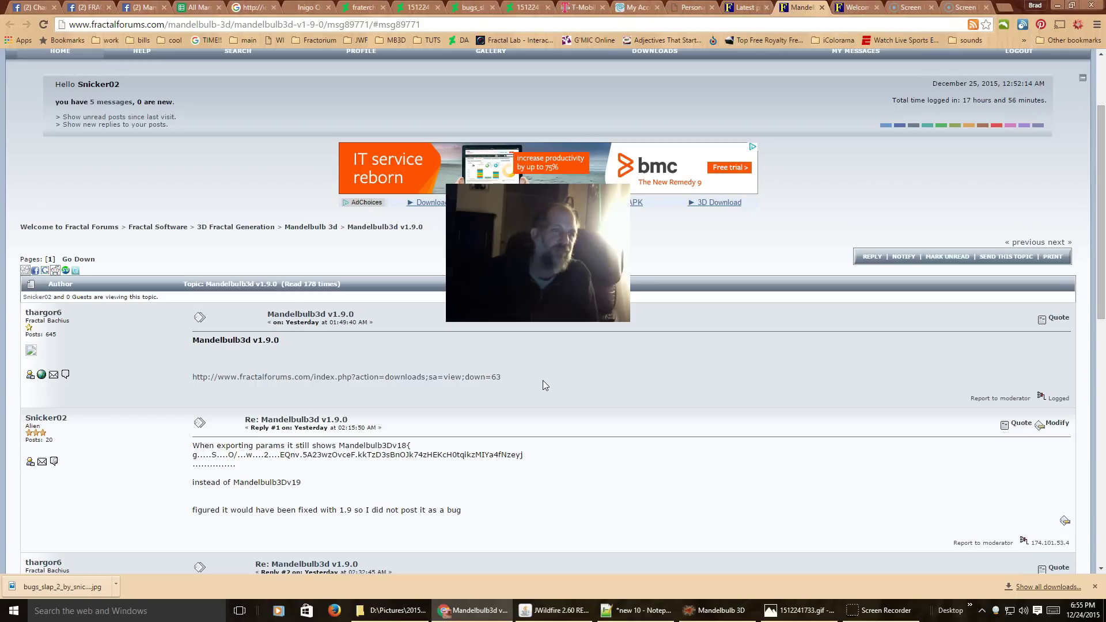
# Minimize the Fractal Forums Mandelbulb3D v1.9.0 thread so the Mandelbulb 3D windows show.
pyautogui.click(548, 379)
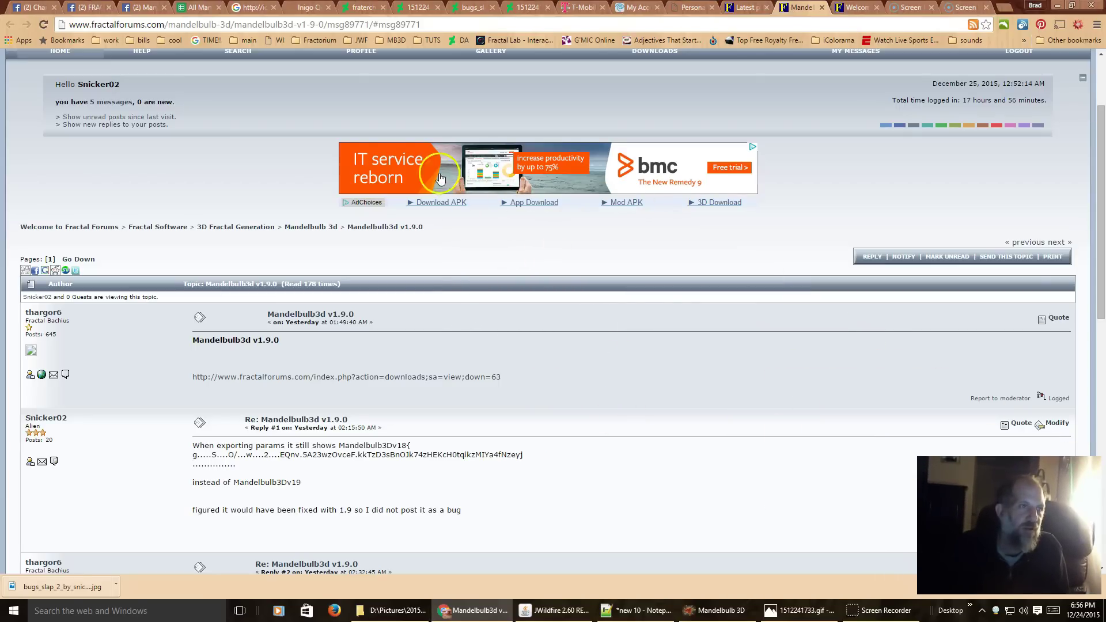
pyautogui.doubleClick(240, 24)
pyautogui.click(241, 24)
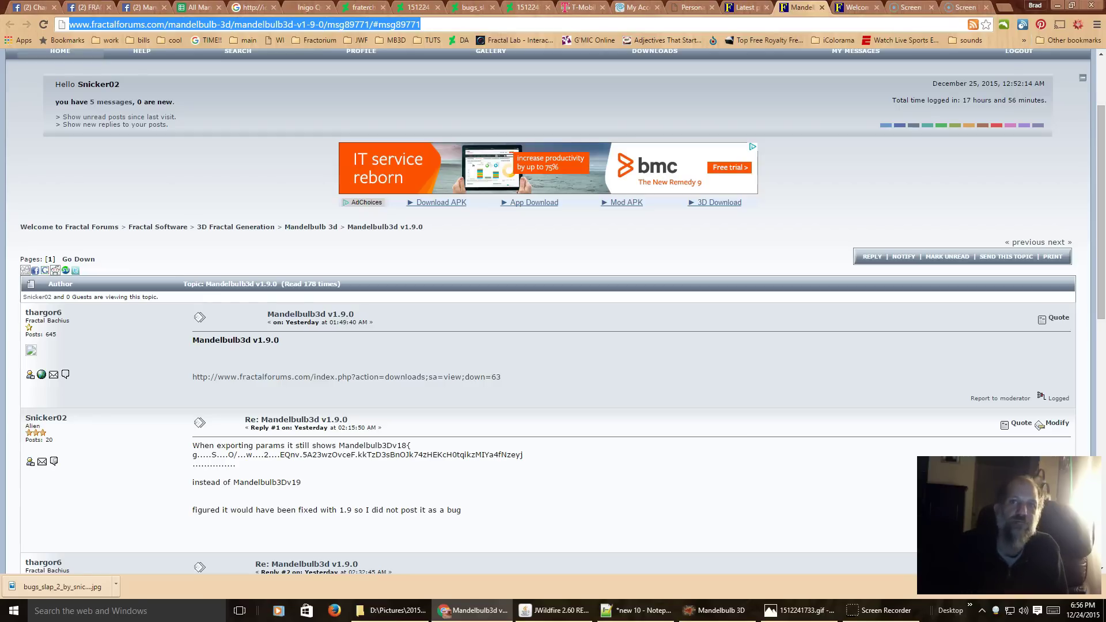
pyautogui.click(1057, 6)
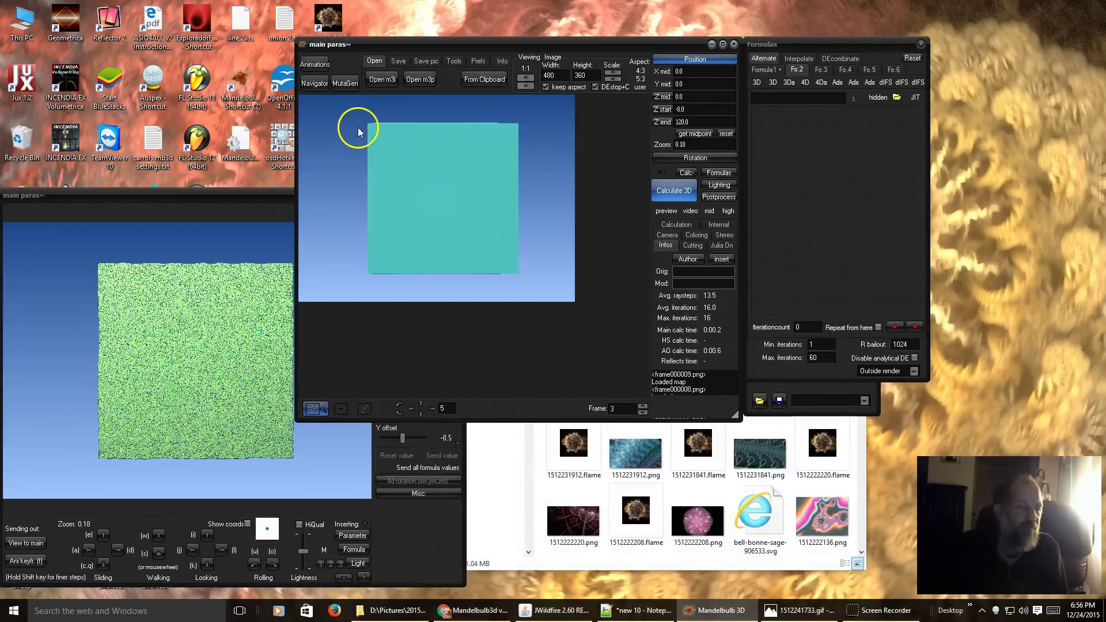
# Hide the December pictures folder, show formula slot 1 with Amazing Box, and nudge the navigator left.
pyautogui.click(554, 567)
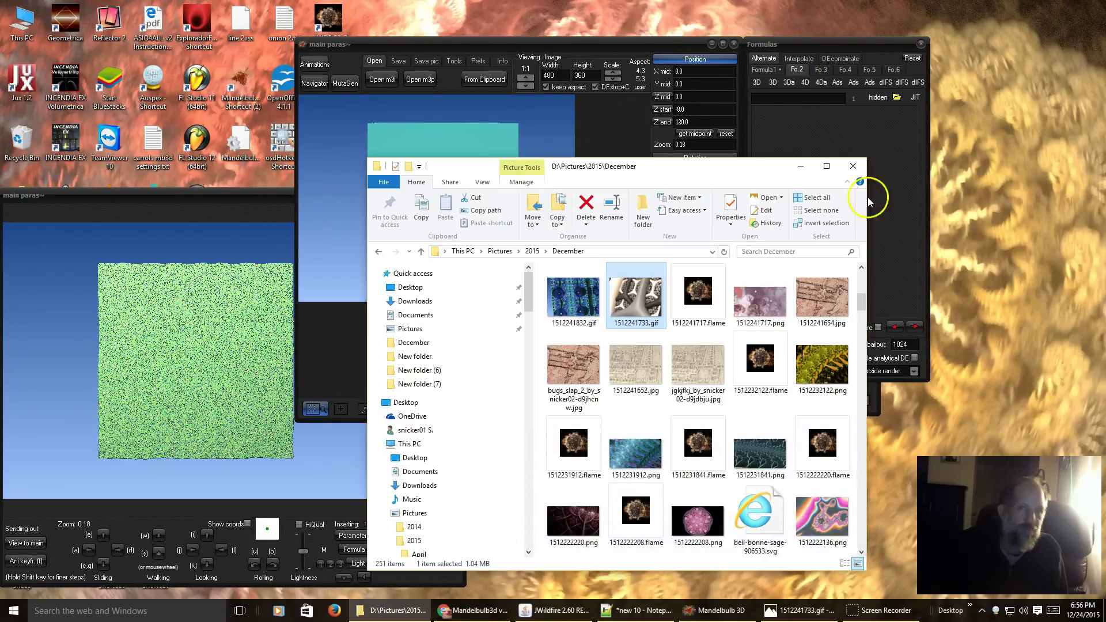
pyautogui.click(802, 167)
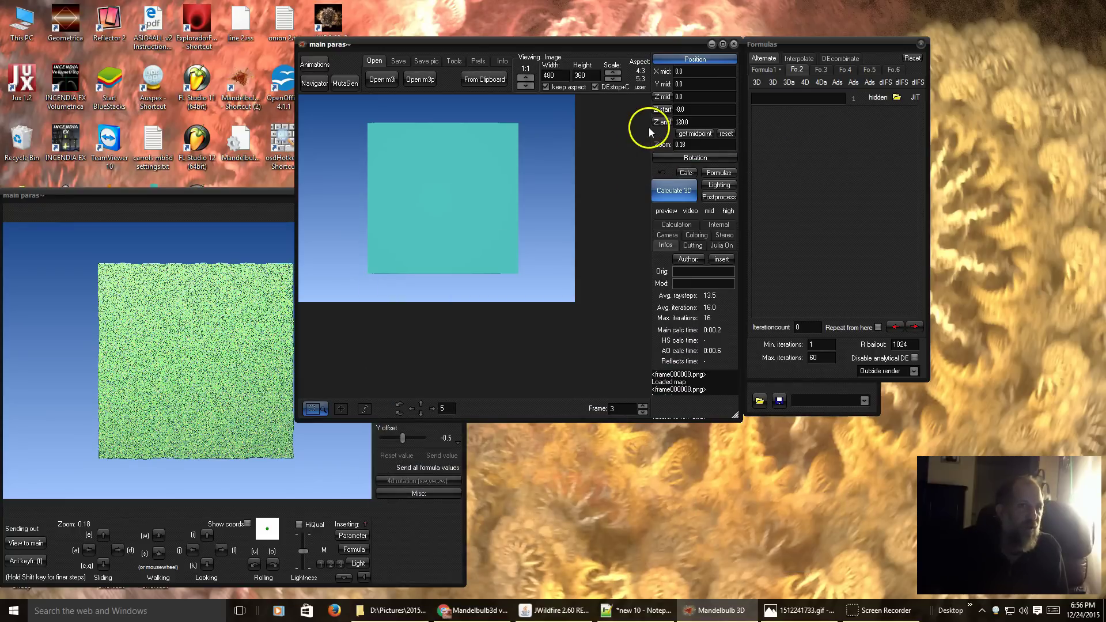
pyautogui.click(767, 69)
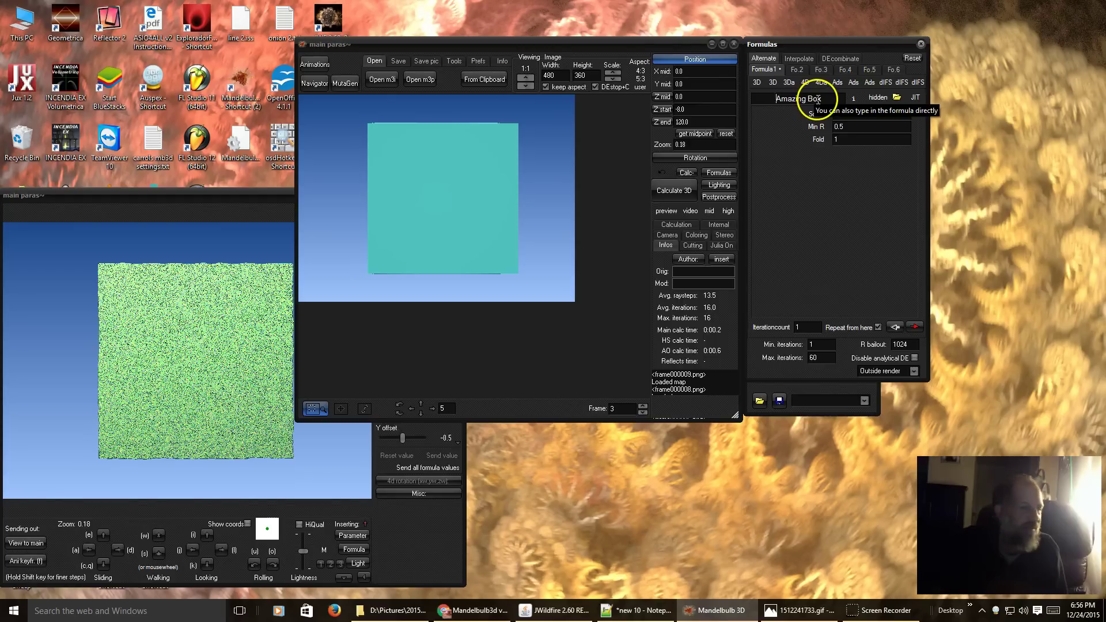
pyautogui.click(214, 202)
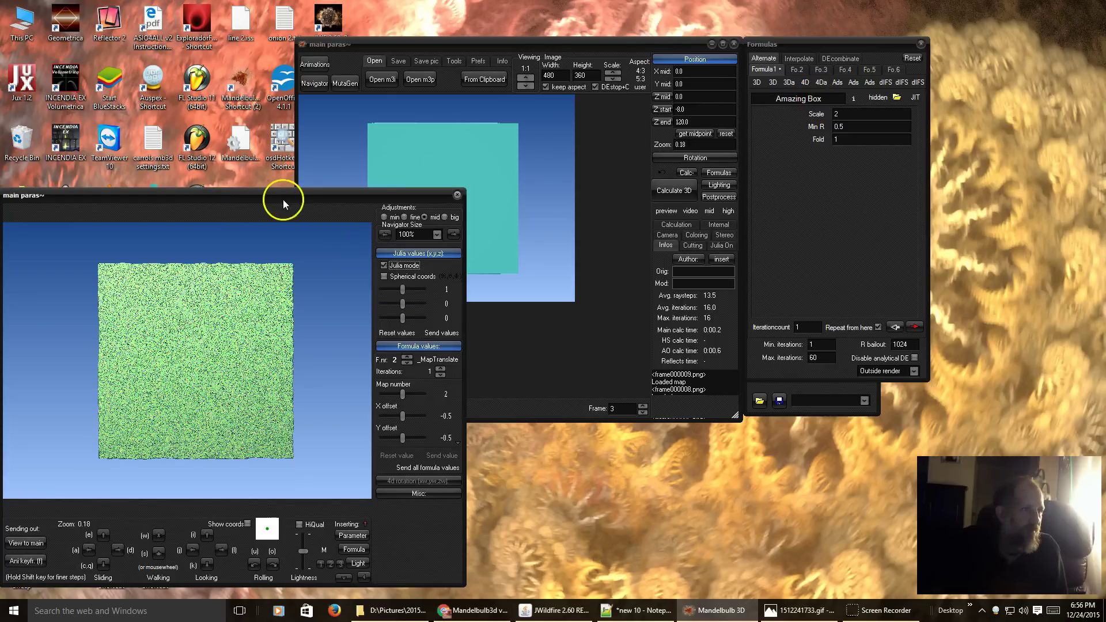
pyautogui.moveTo(295, 199)
pyautogui.mouseDown()
pyautogui.moveTo(355, 203)
pyautogui.moveTo(336, 178)
pyautogui.moveTo(276, 201)
pyautogui.mouseUp()
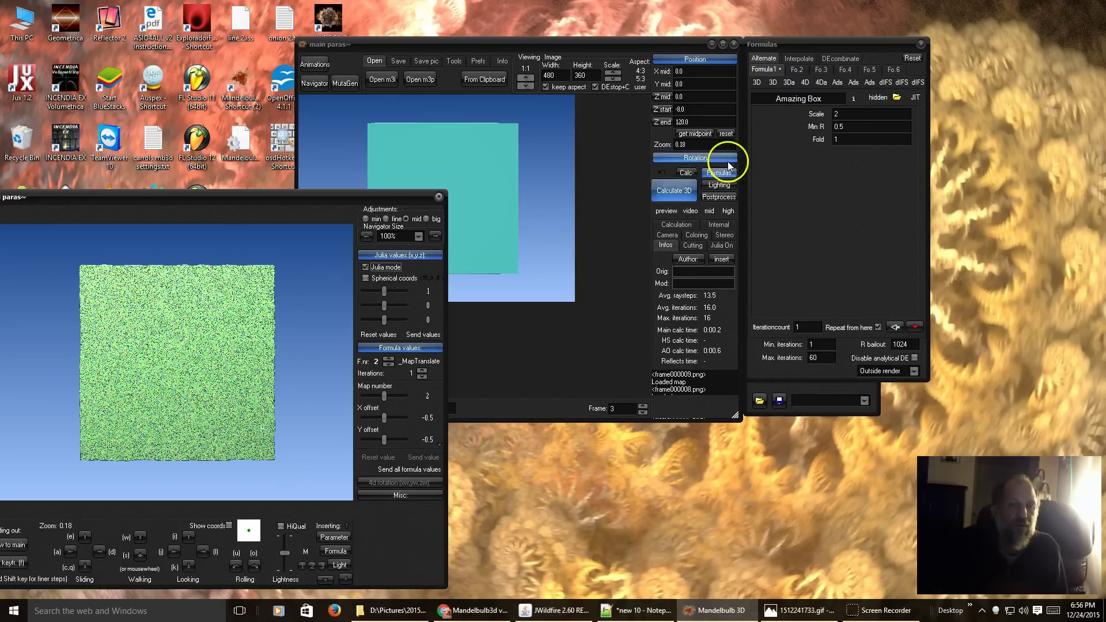
# Browse the 3Da formula list, then the Ads list for the empty second formula slot.
pyautogui.click(790, 83)
pyautogui.click(790, 81)
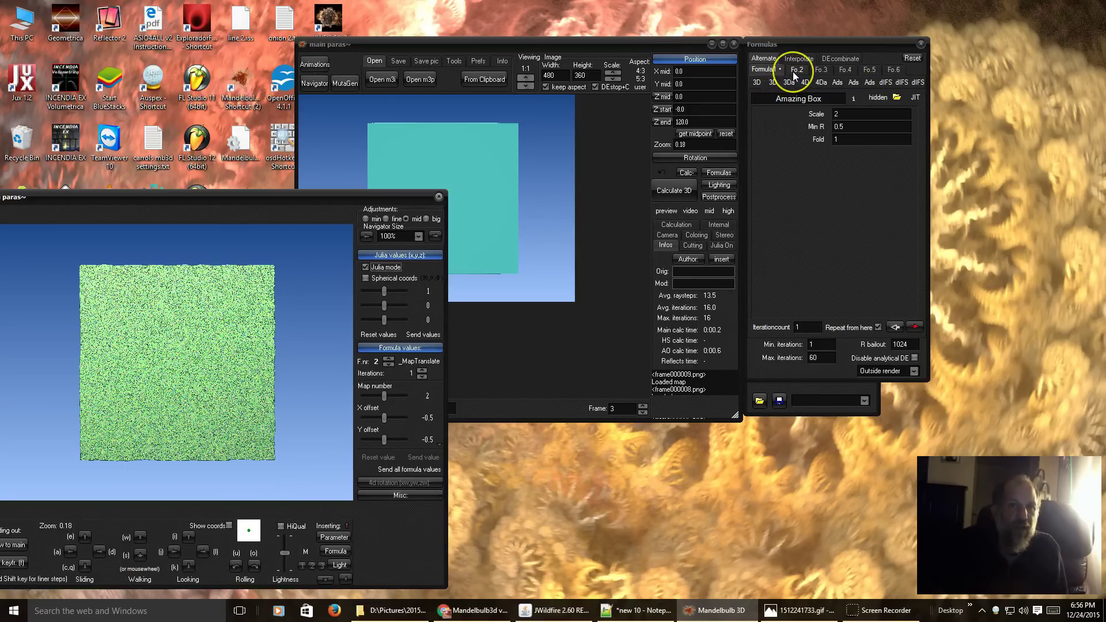
pyautogui.click(794, 70)
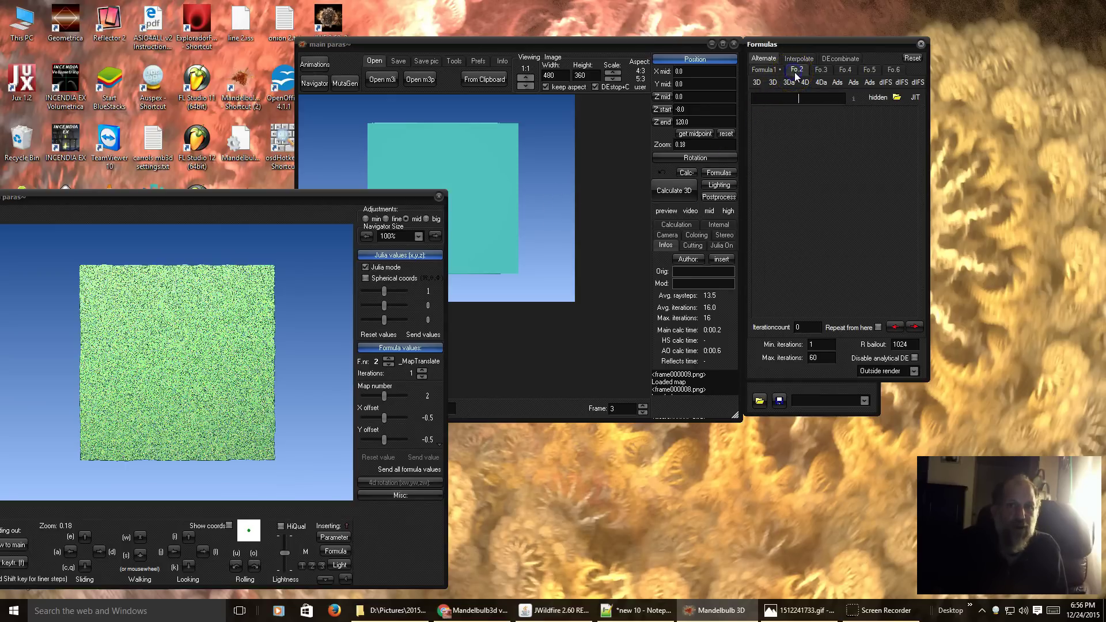
pyautogui.click(840, 83)
pyautogui.click(501, 45)
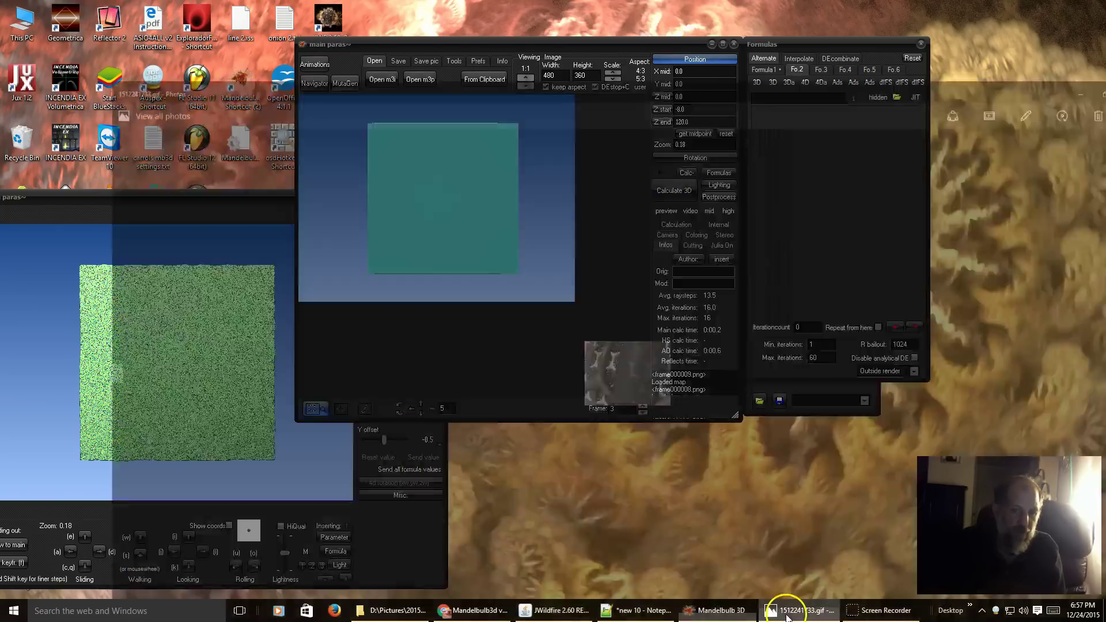
pyautogui.click(755, 597)
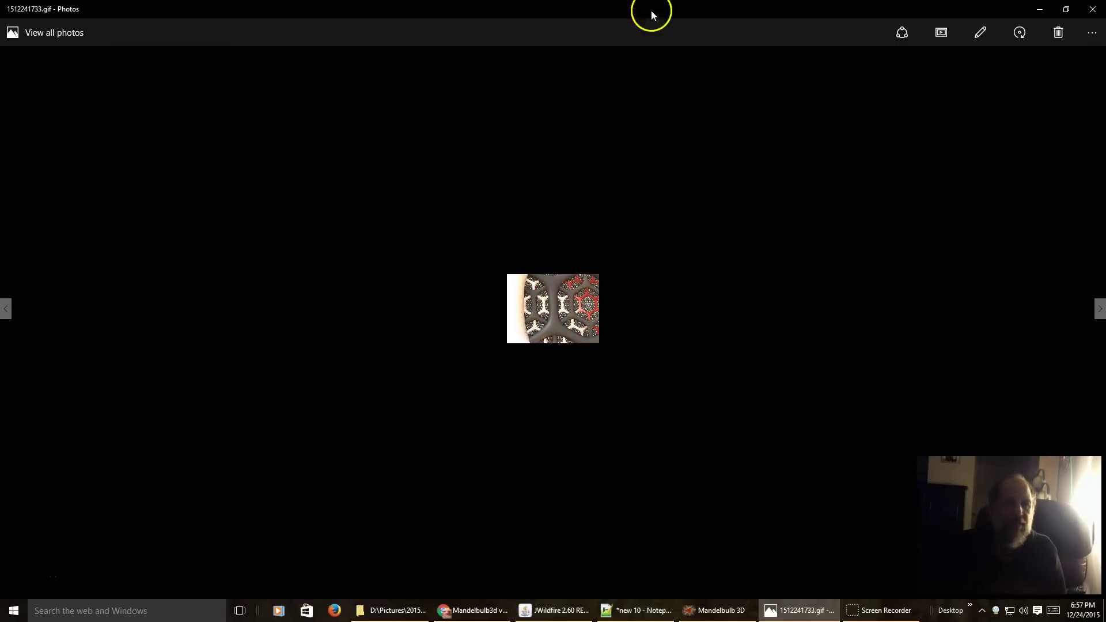
pyautogui.click(1038, 10)
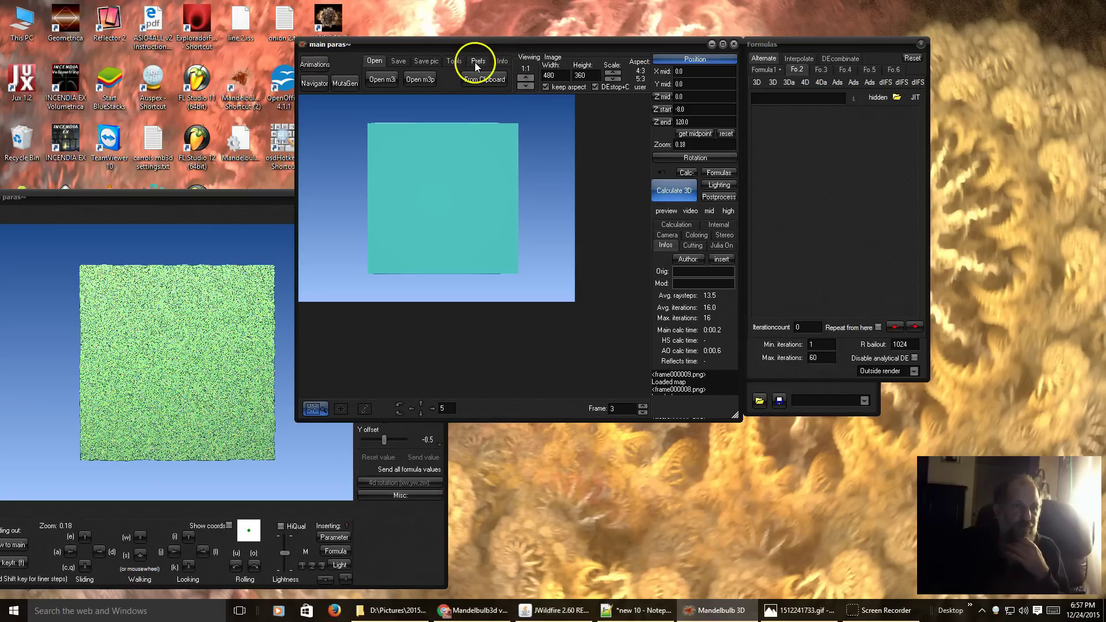
# Open the map sequence editor from Prefs and add a new sequence.
pyautogui.click(475, 62)
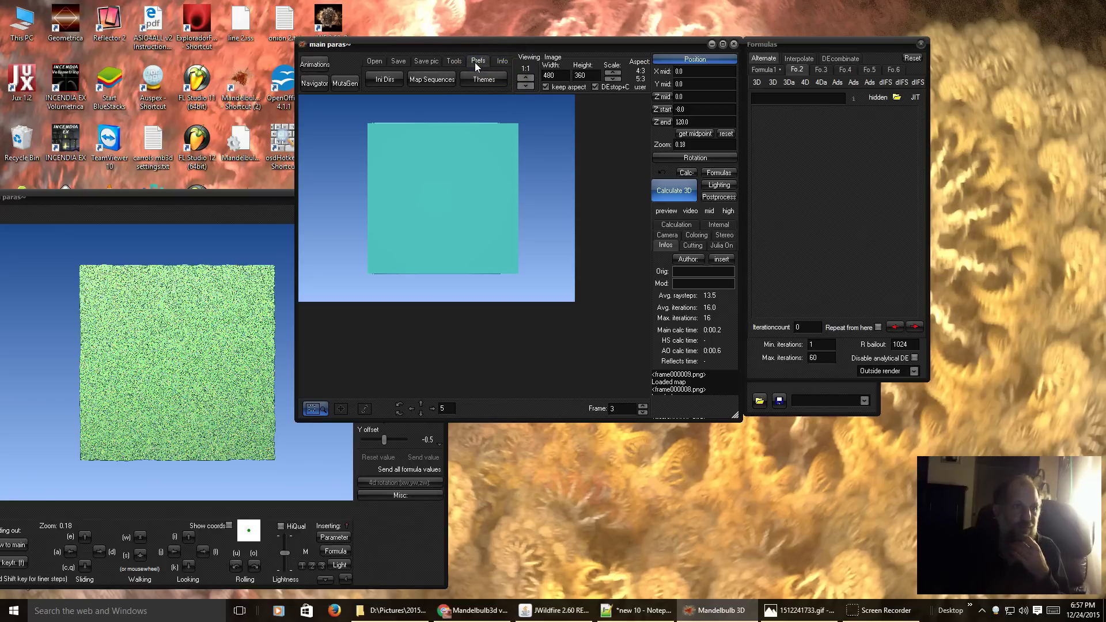
pyautogui.click(434, 79)
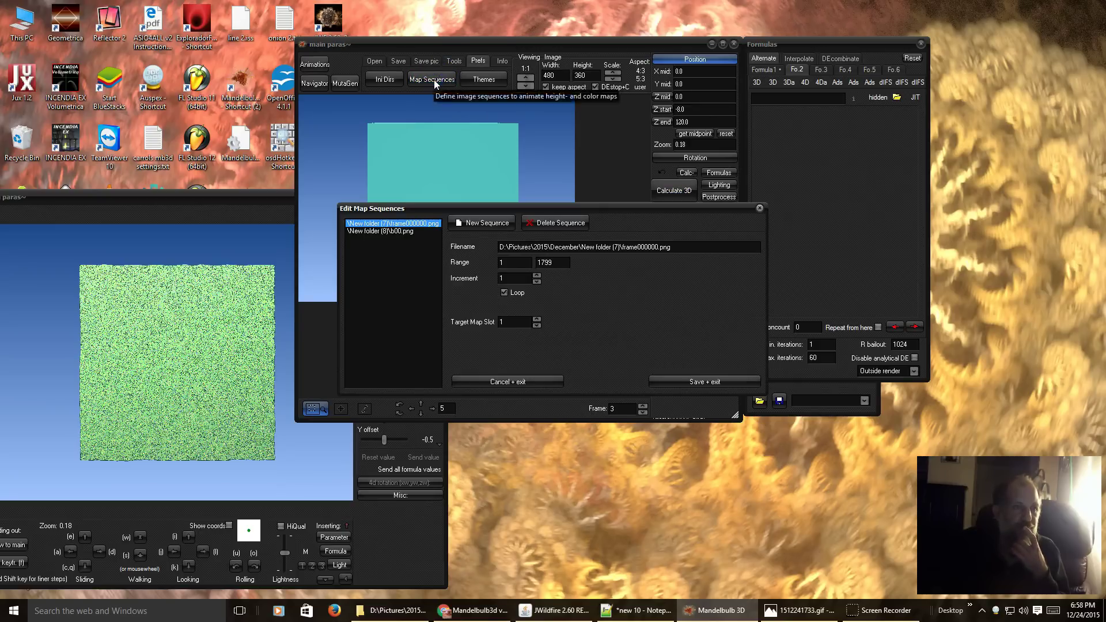
pyautogui.click(481, 226)
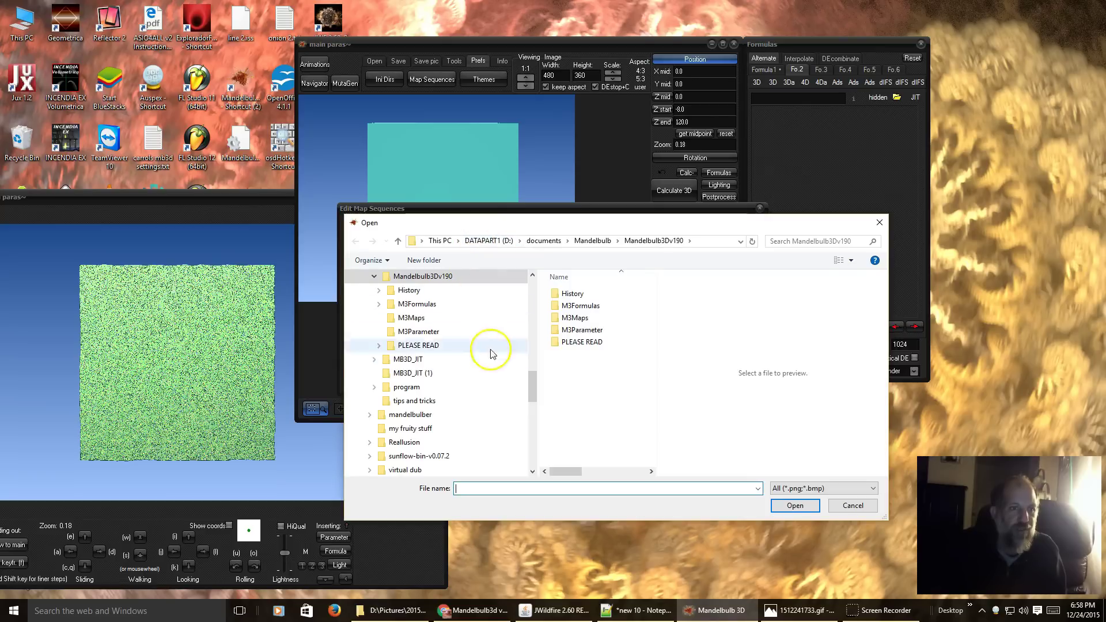
# Browse to Pictures\2015\December\New folder (8) and choose b00.png as the first frame.
pyautogui.moveTo(523, 398); pyautogui.dragTo(524, 288)
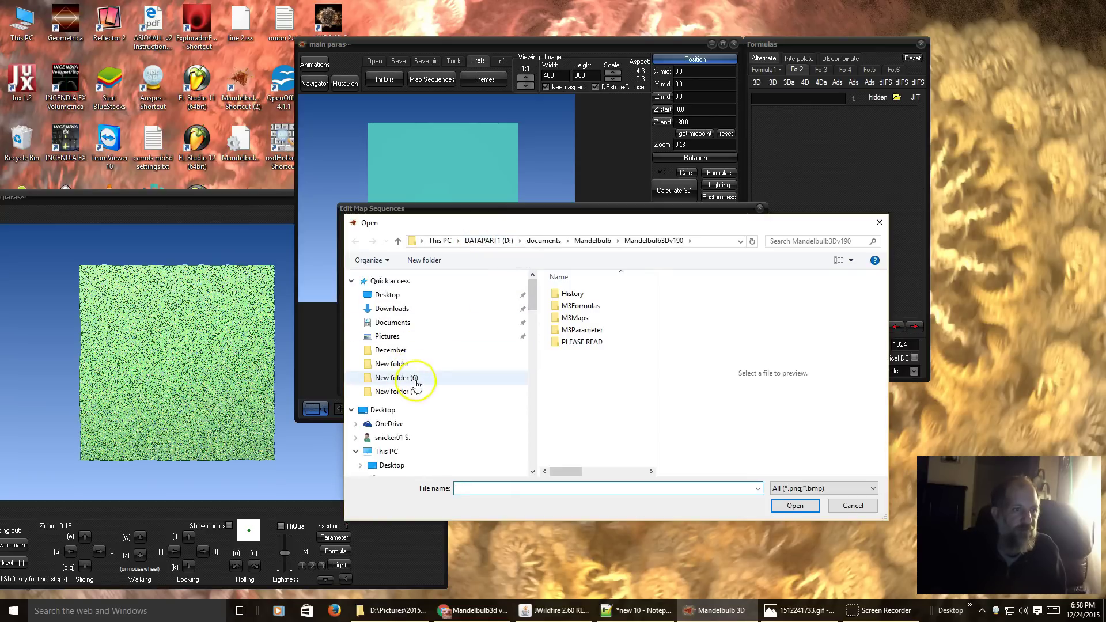
pyautogui.click(399, 352)
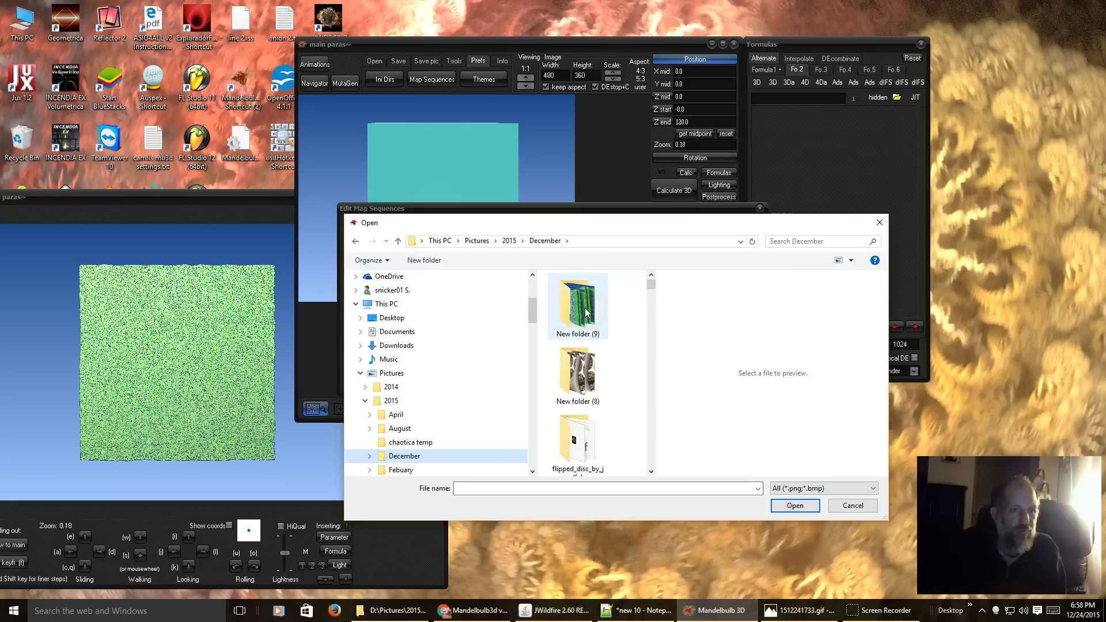
pyautogui.click(576, 384)
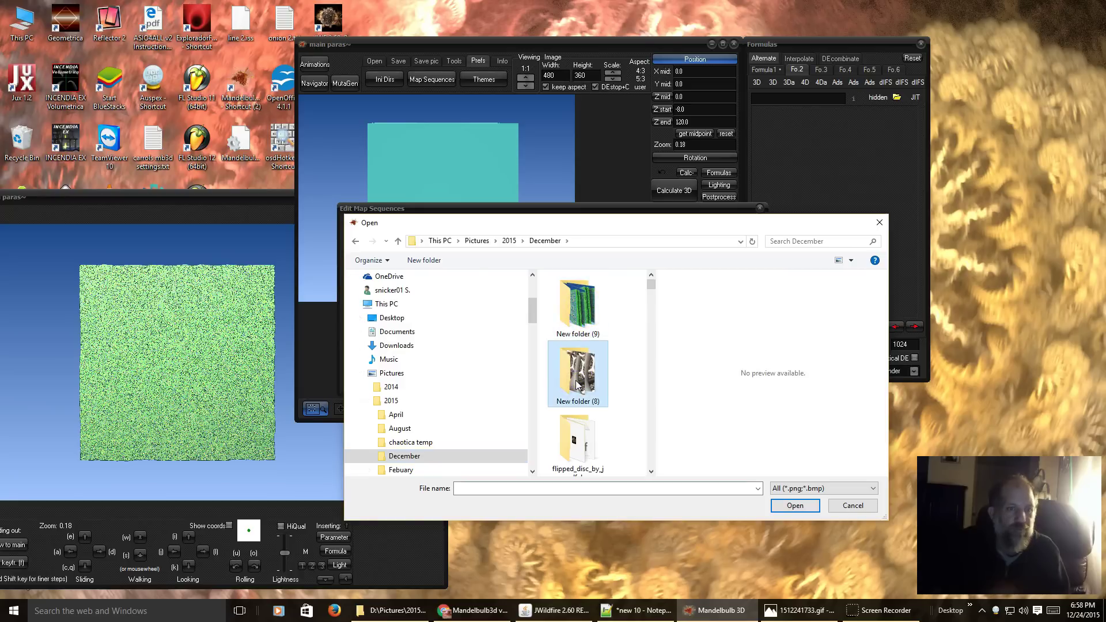
pyautogui.doubleClick(576, 385)
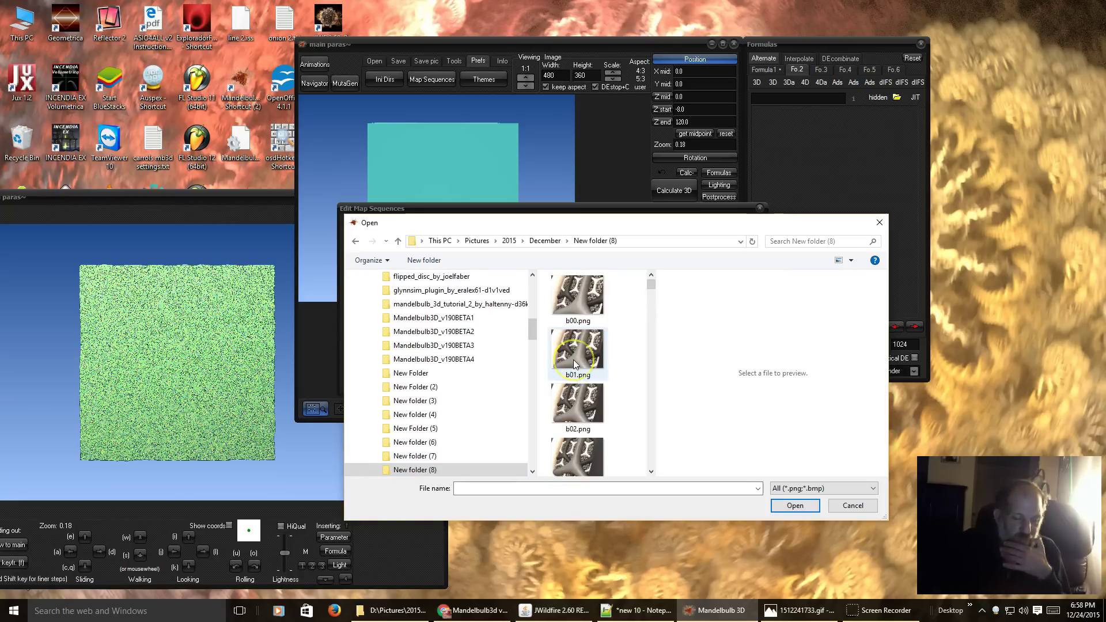
pyautogui.scroll(-15, 572, 361)
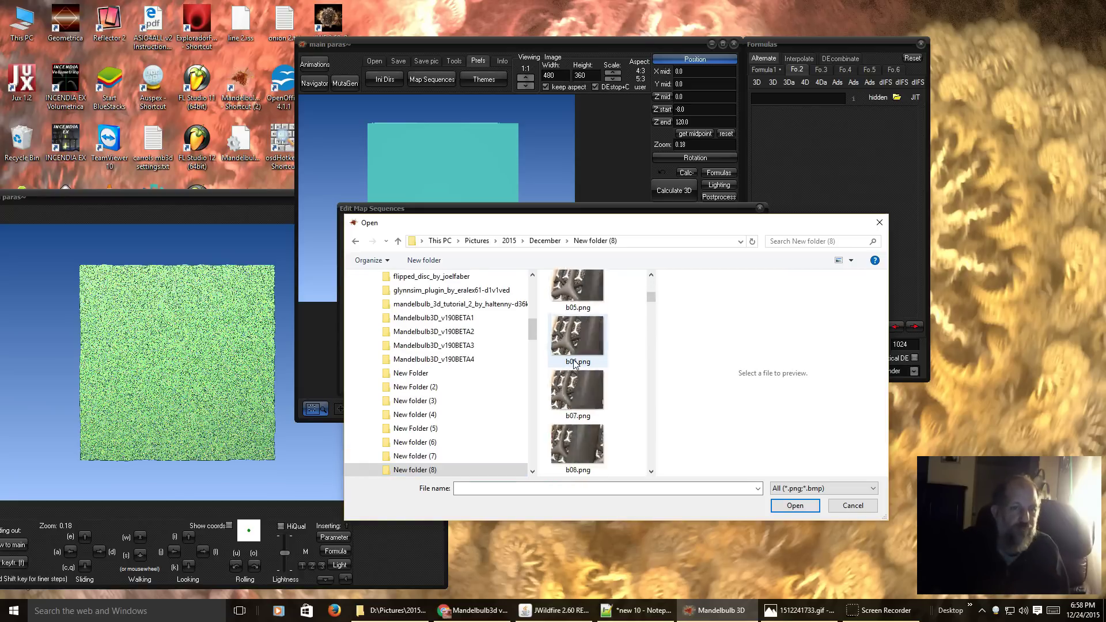
pyautogui.scroll(-6, 573, 362)
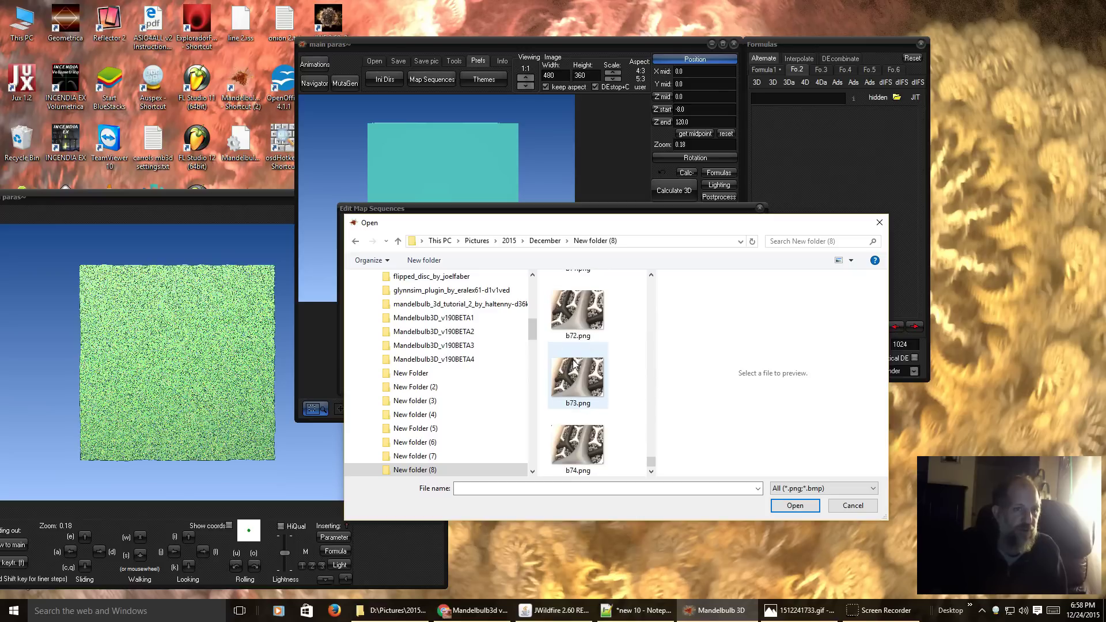
pyautogui.scroll(20, 574, 362)
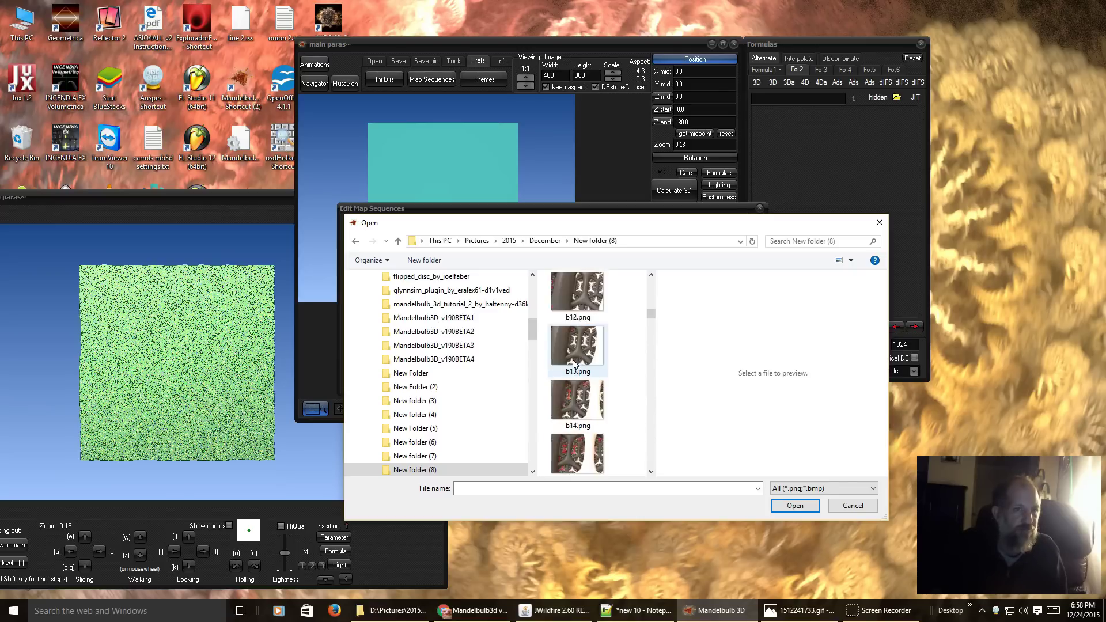
pyautogui.click(587, 301)
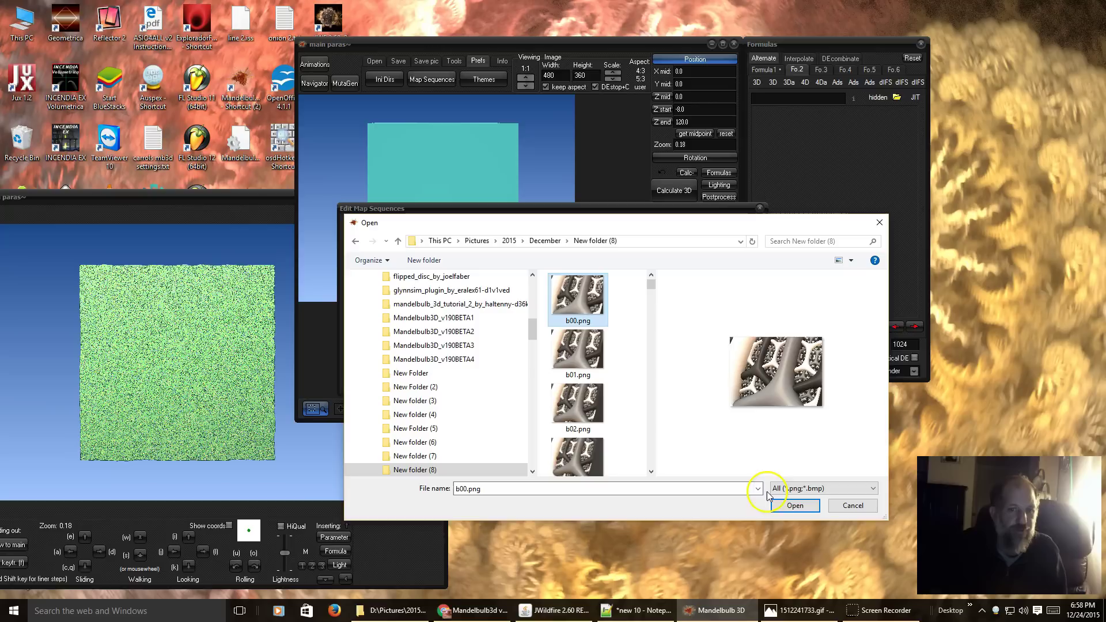
# Load b00.png with frames 1–74, looping on, Target Map Slot 3, then save and exit.
pyautogui.click(790, 507)
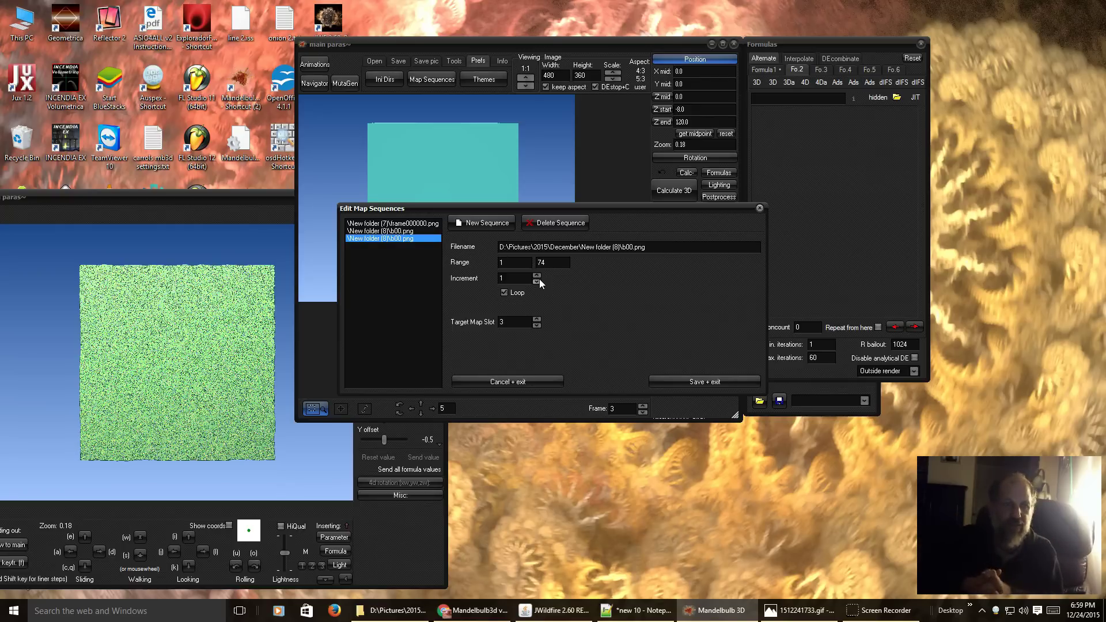
pyautogui.click(517, 293)
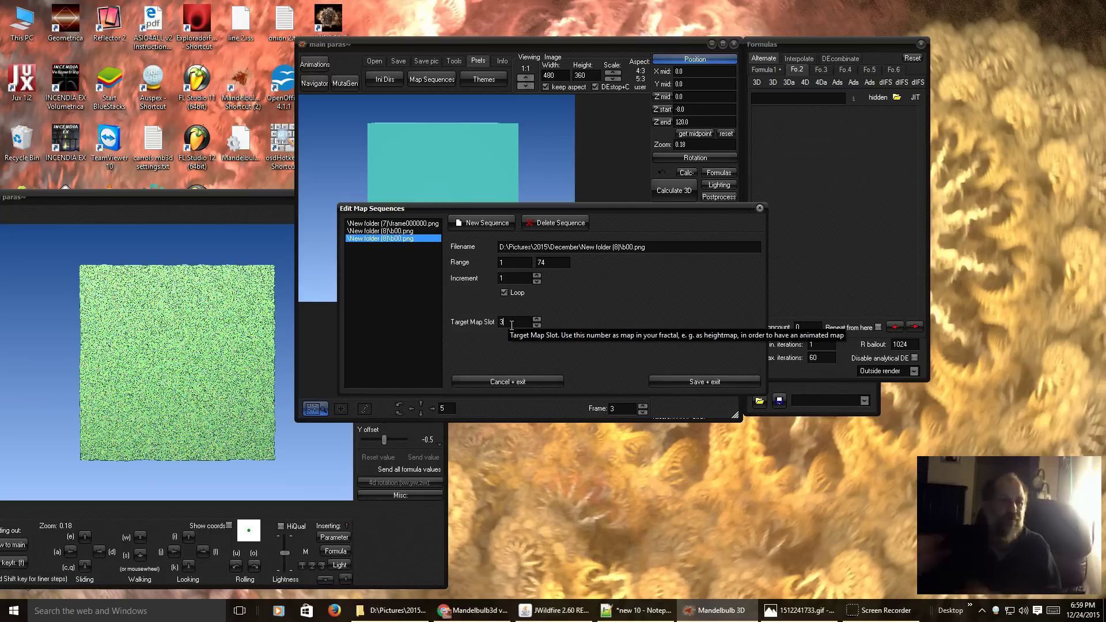
pyautogui.click(512, 324)
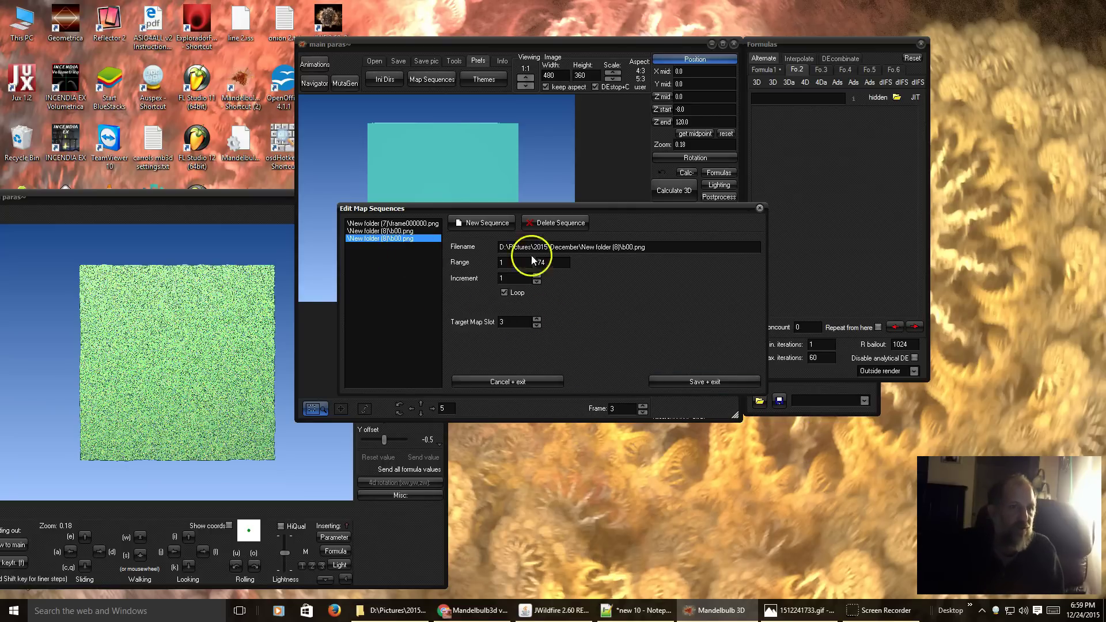
pyautogui.click(508, 321)
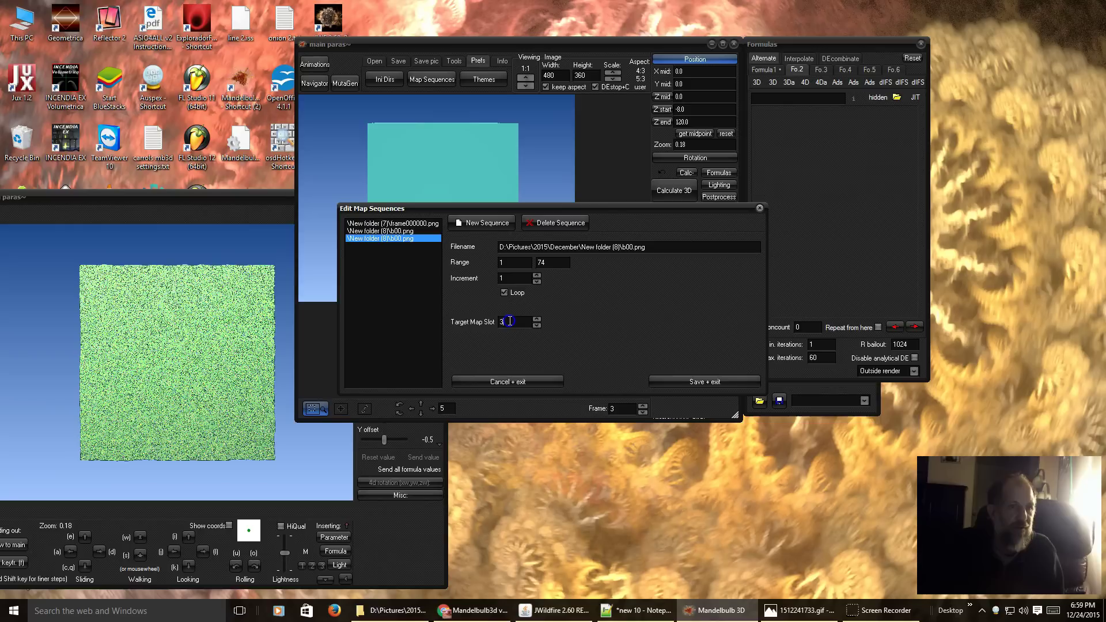
pyautogui.click(702, 389)
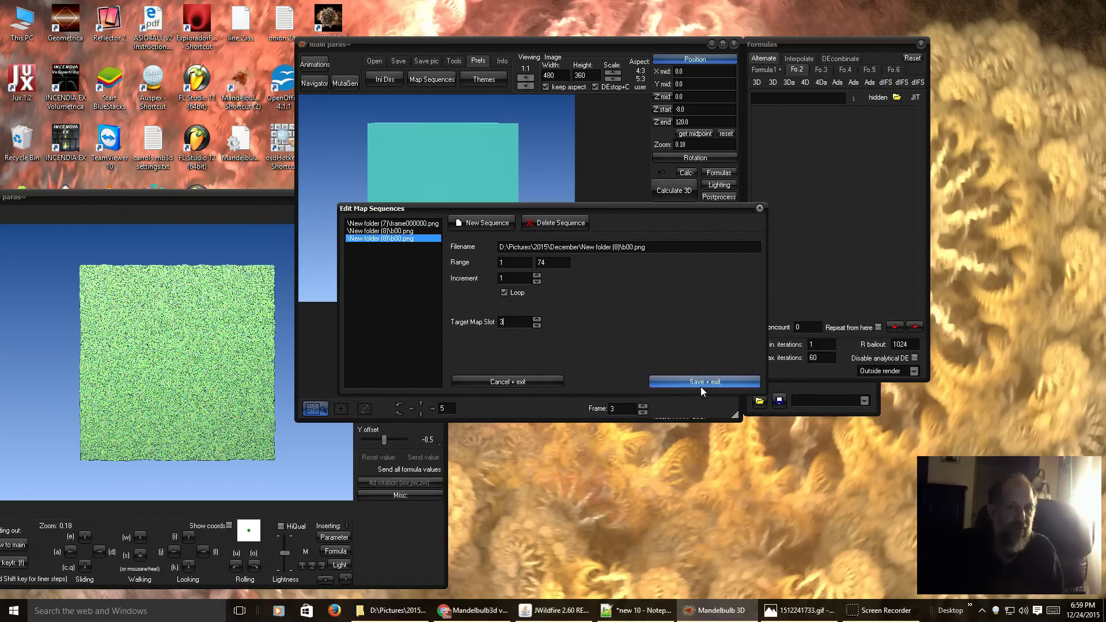
# Load _MapTranslate from the Ads list into formula slot 2.
pyautogui.moveTo(660, 358); pyautogui.dragTo(368, 153)
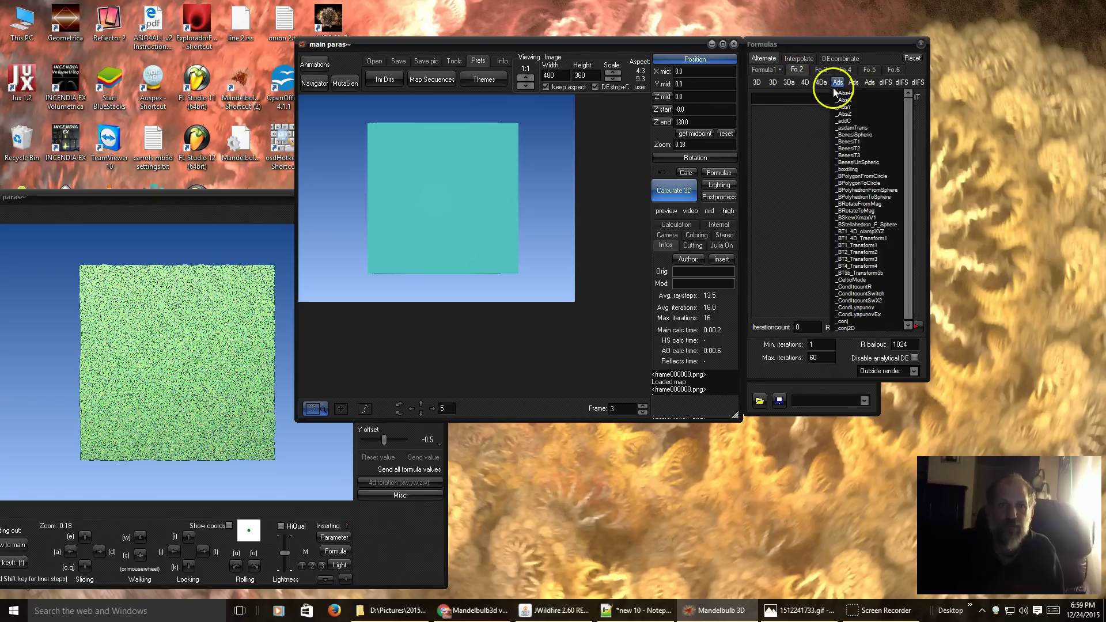
pyautogui.moveTo(867, 84)
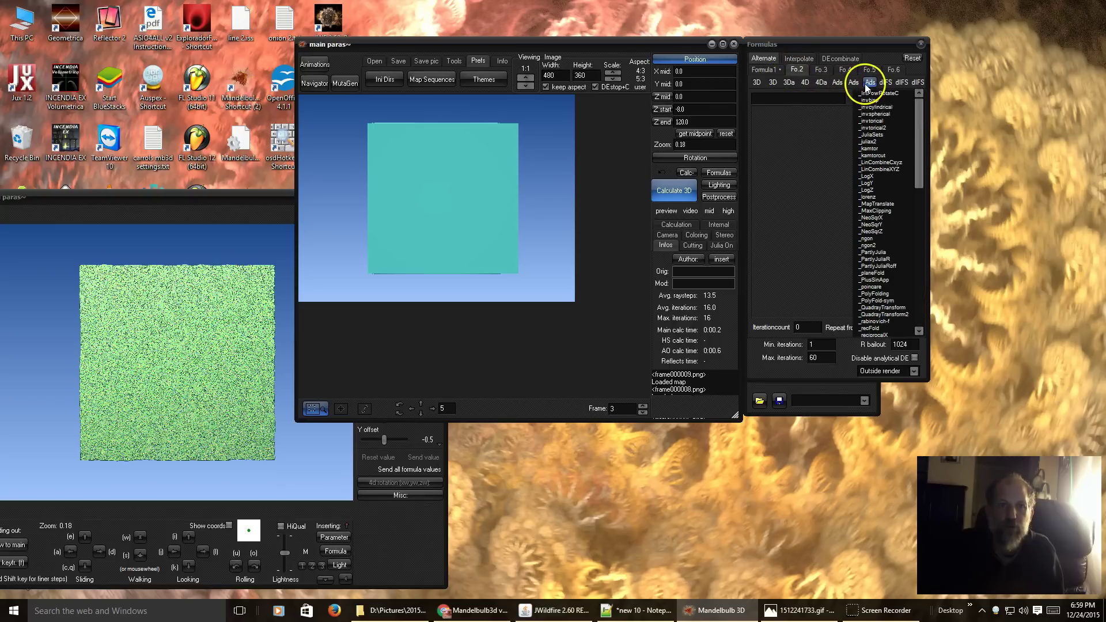
pyautogui.click(879, 205)
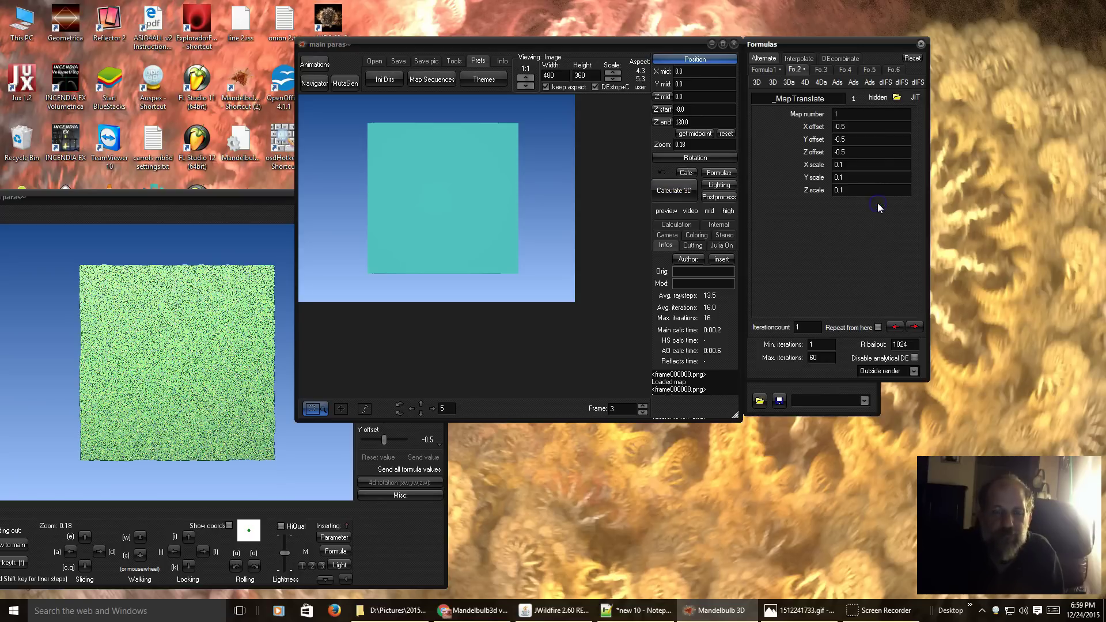
# Search 'map' in formula slot 3 and load _MapTranslate there too.
pyautogui.click(853, 82)
pyautogui.click(822, 69)
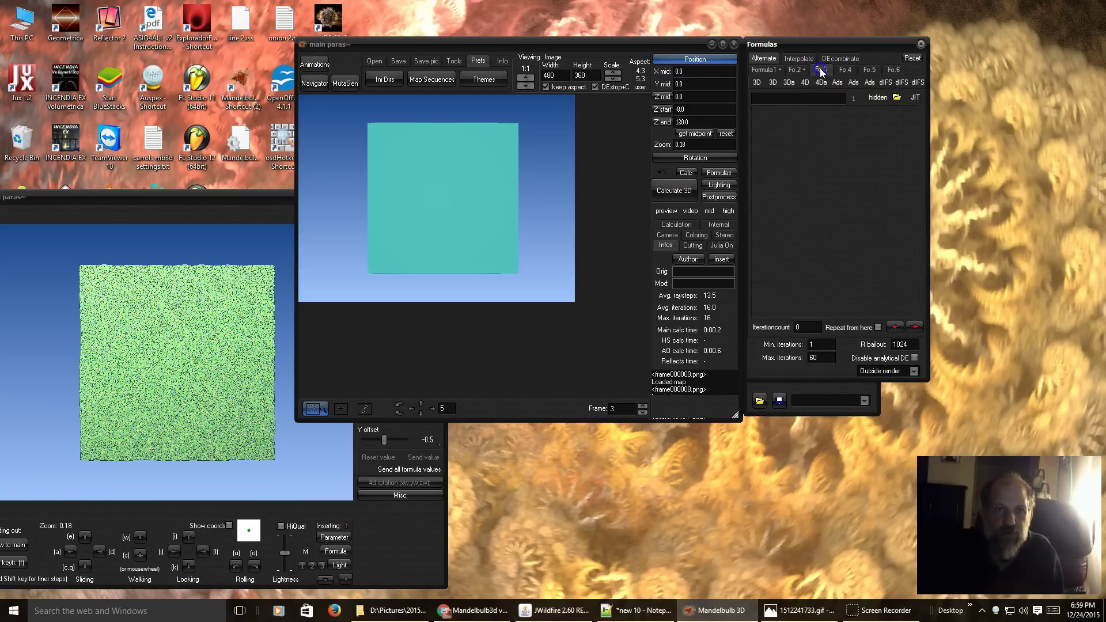
pyautogui.click(805, 83)
pyautogui.click(771, 100)
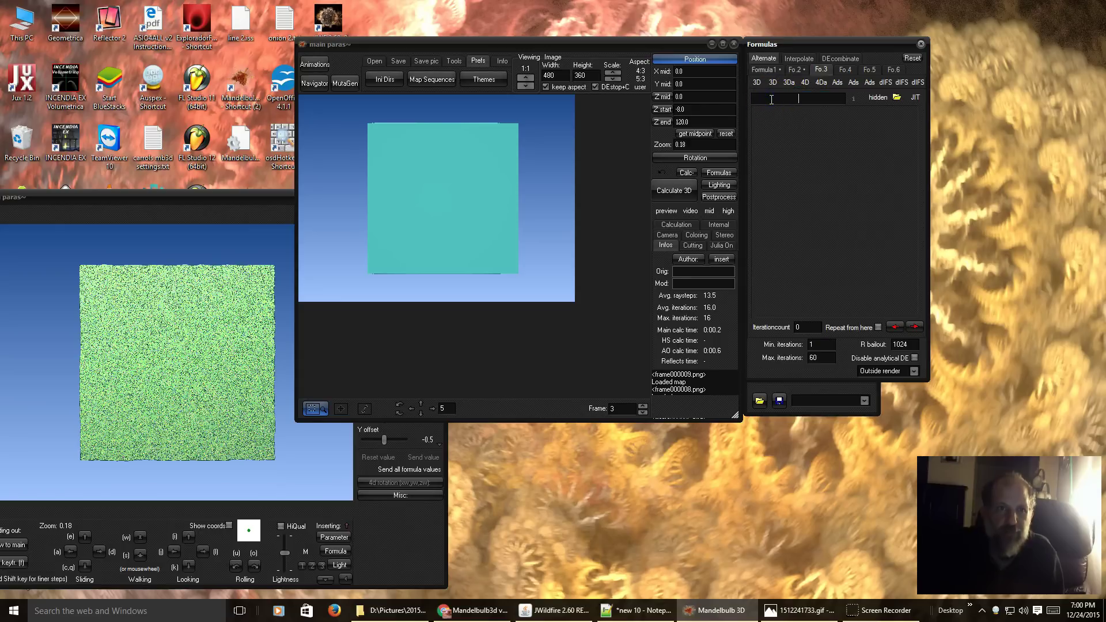
pyautogui.write('m')
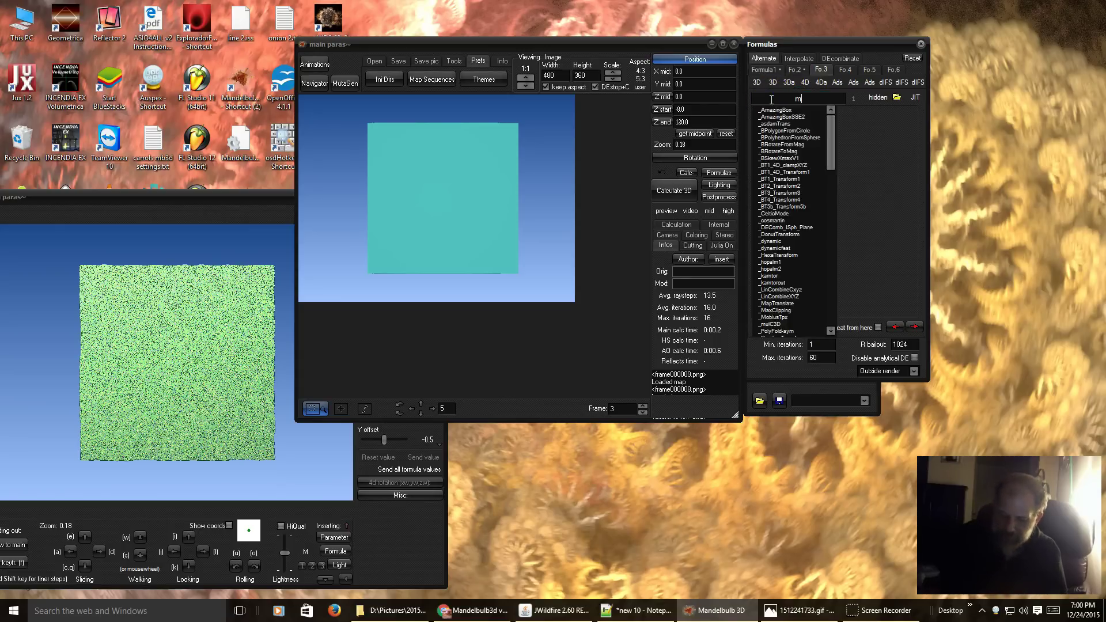
pyautogui.write('ap')
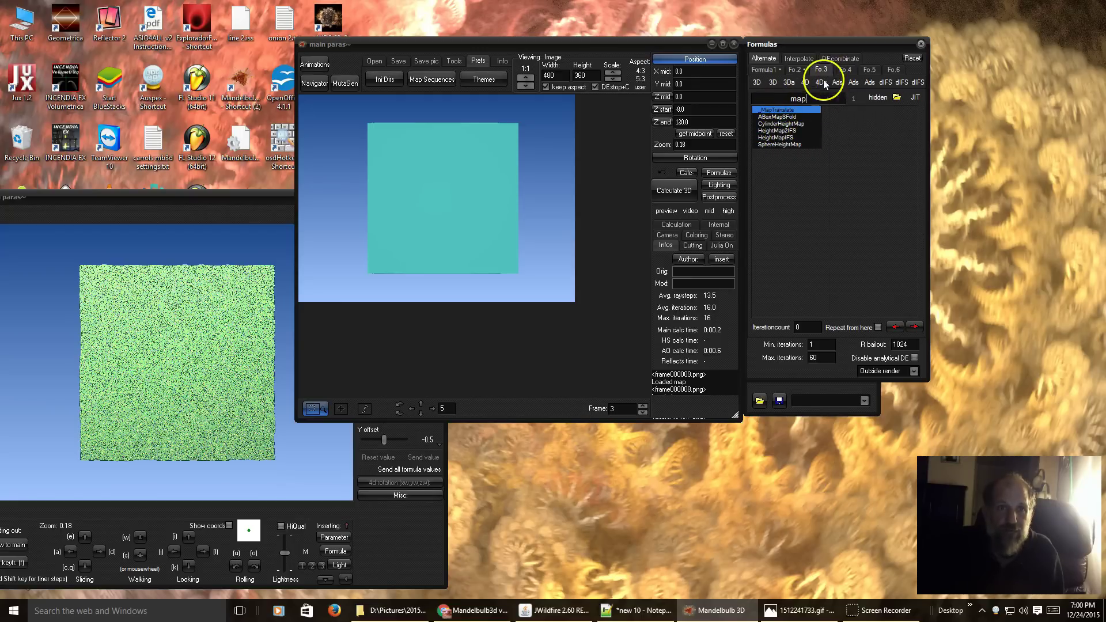
pyautogui.click(805, 83)
pyautogui.doubleClick(784, 97)
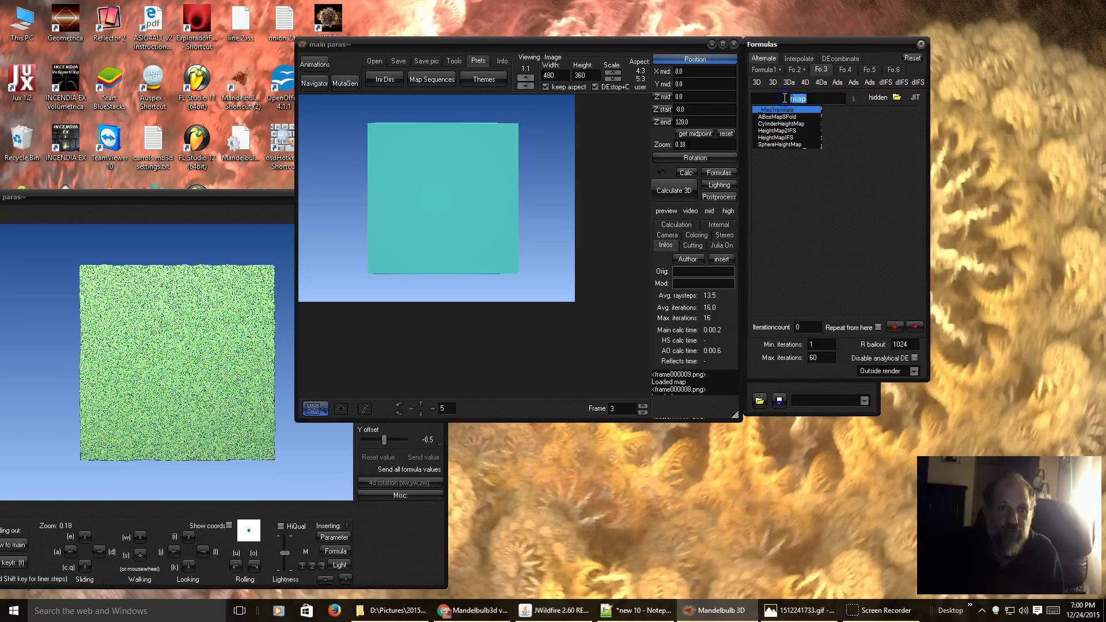
pyautogui.press('Return')
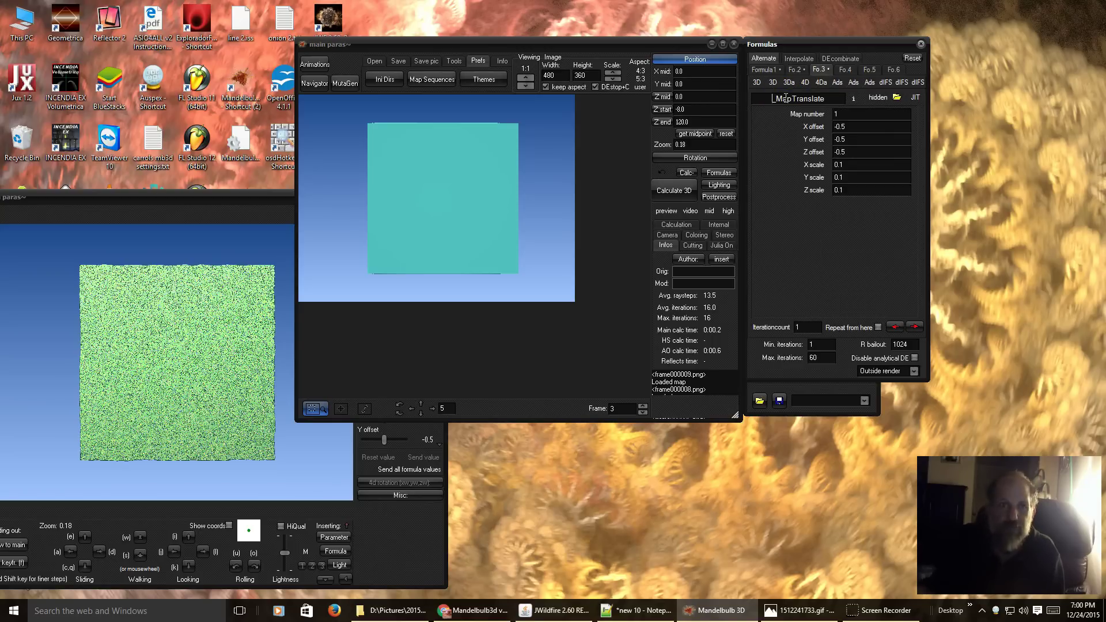
# Center the navigator and step through formulas 1–3 to inspect Amazing Box and _MapTranslate.
pyautogui.click(797, 73)
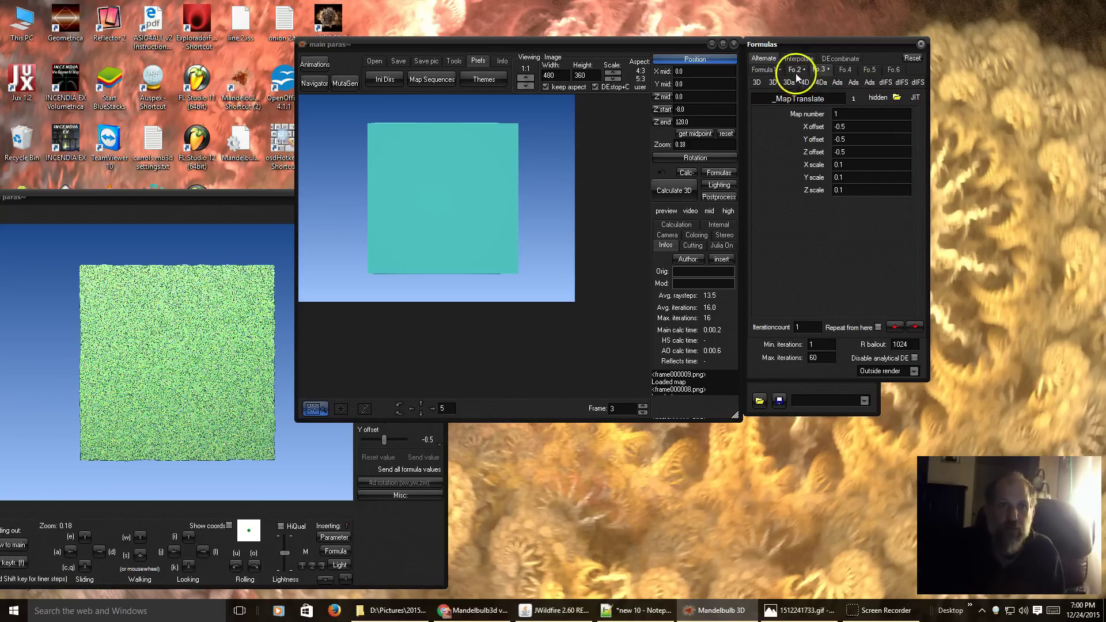
pyautogui.click(794, 73)
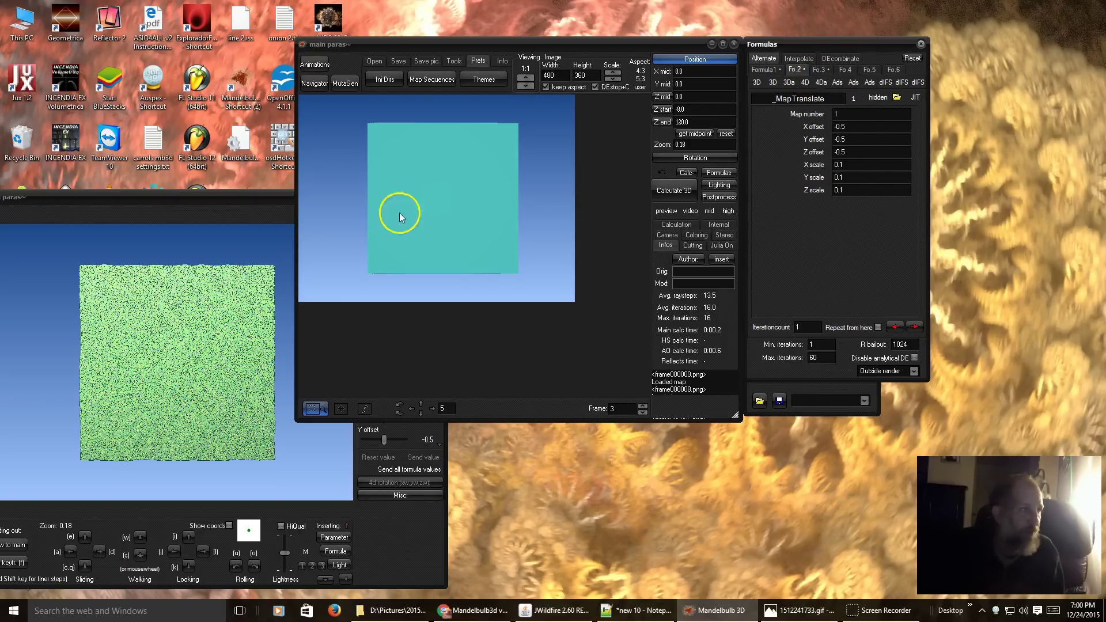
pyautogui.moveTo(67, 197); pyautogui.dragTo(169, 115)
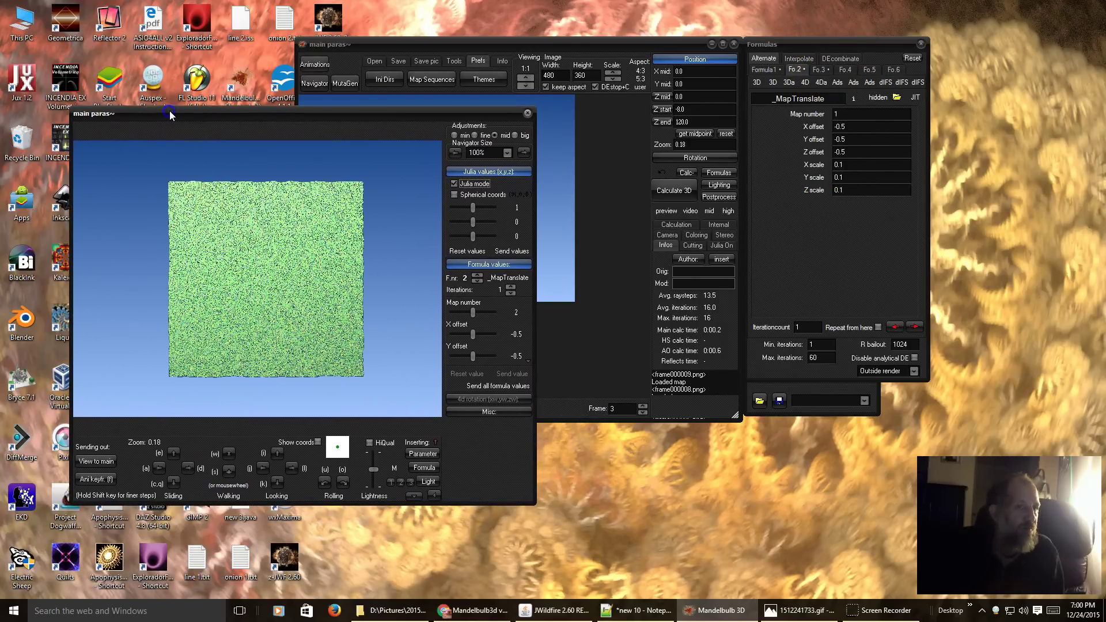
pyautogui.click(478, 280)
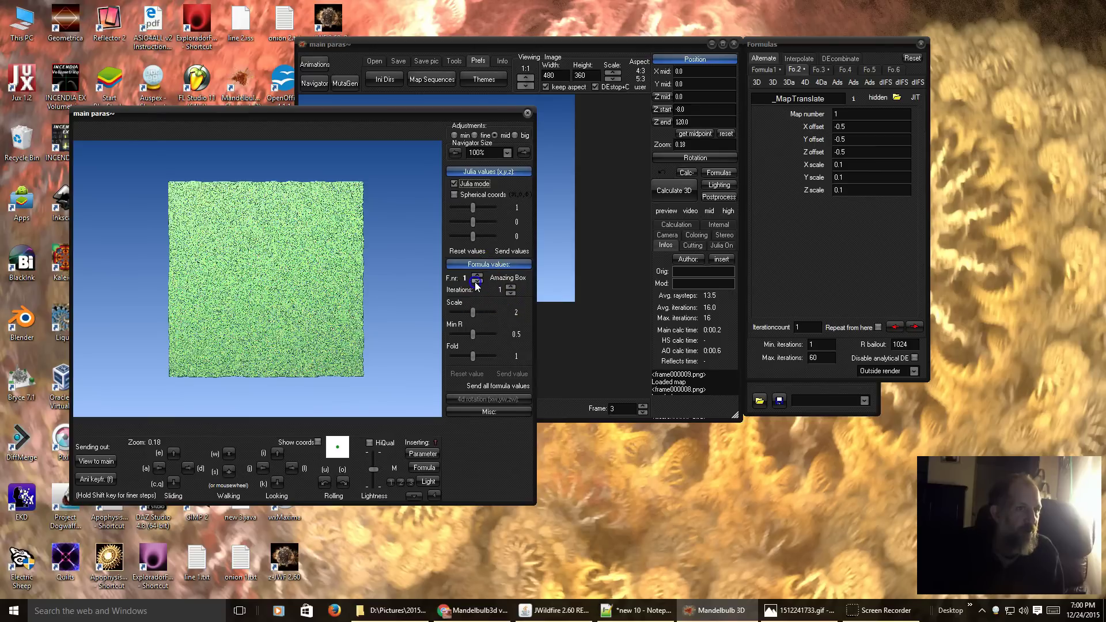
pyautogui.click(477, 276)
pyautogui.click(477, 276)
pyautogui.click(418, 455)
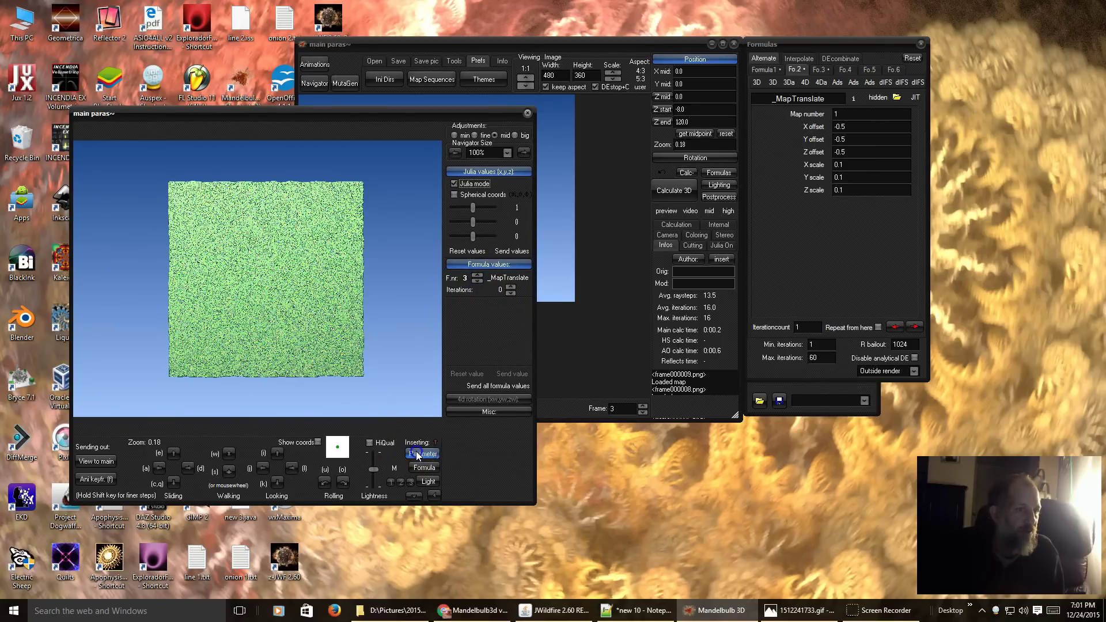
pyautogui.click(477, 281)
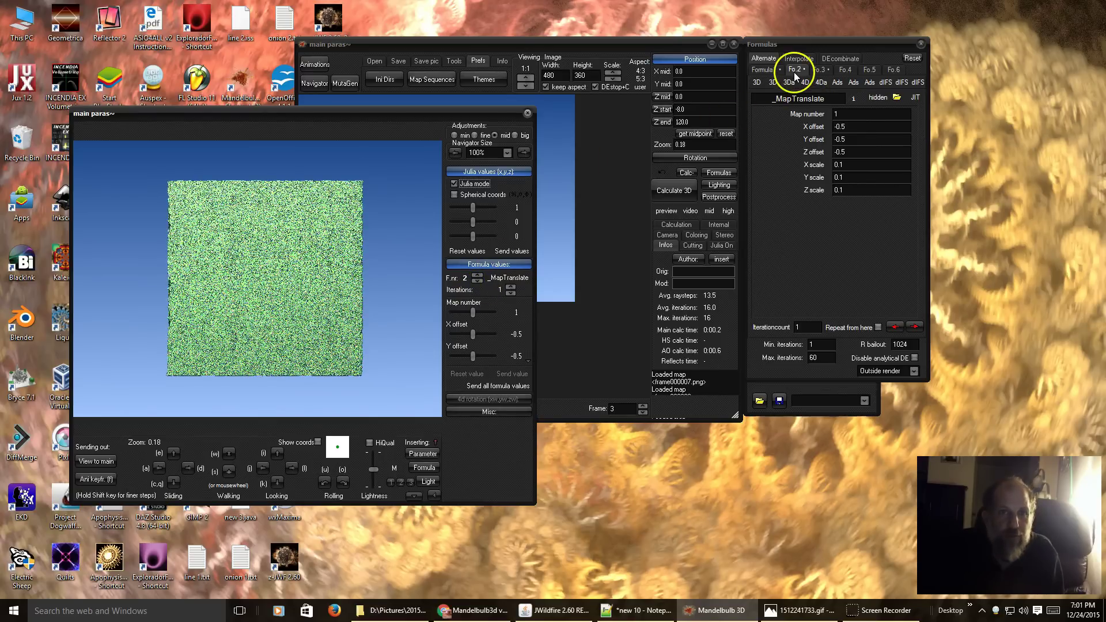
# Clear _MapTranslate from formula slot 3, update the navigator, and recheck formulas 1 and 2.
pyautogui.click(816, 71)
pyautogui.click(798, 98)
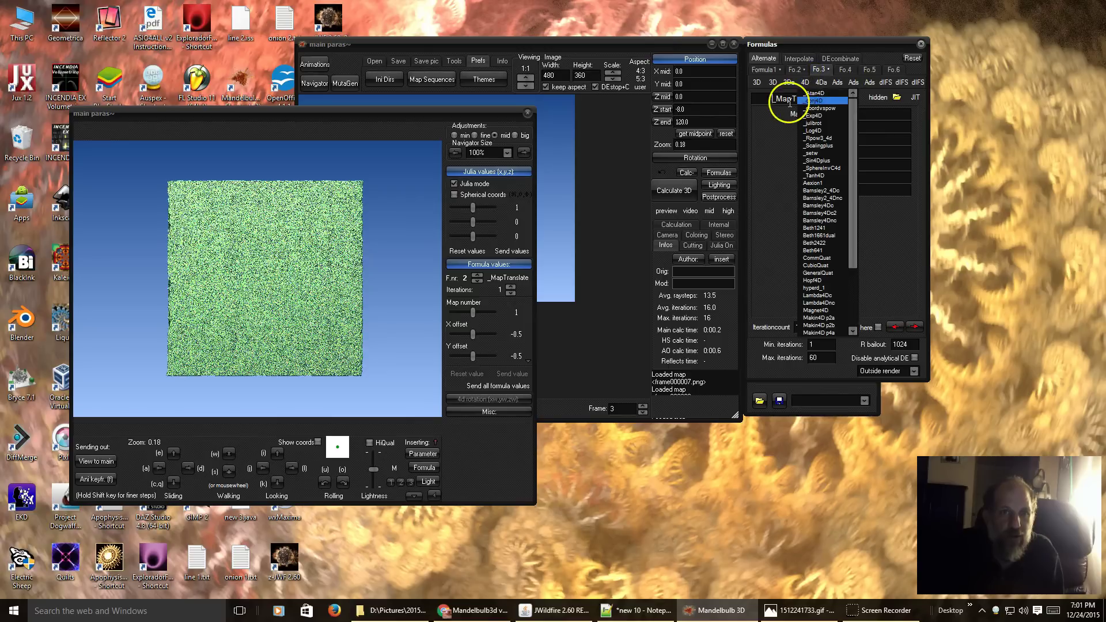
pyautogui.click(788, 100)
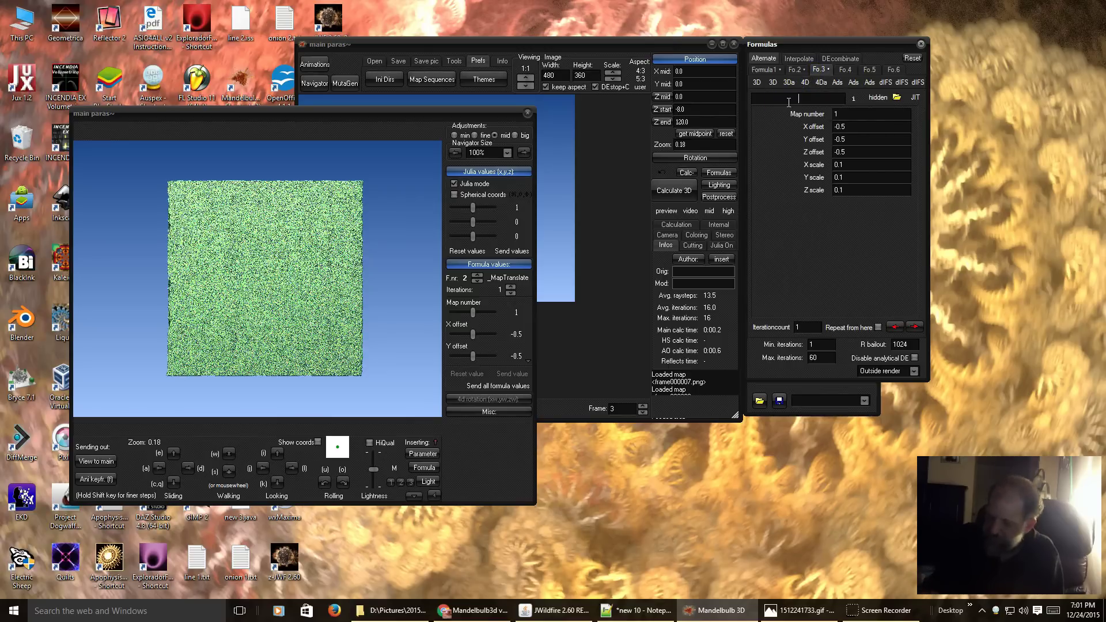
pyautogui.press('BackSpace')
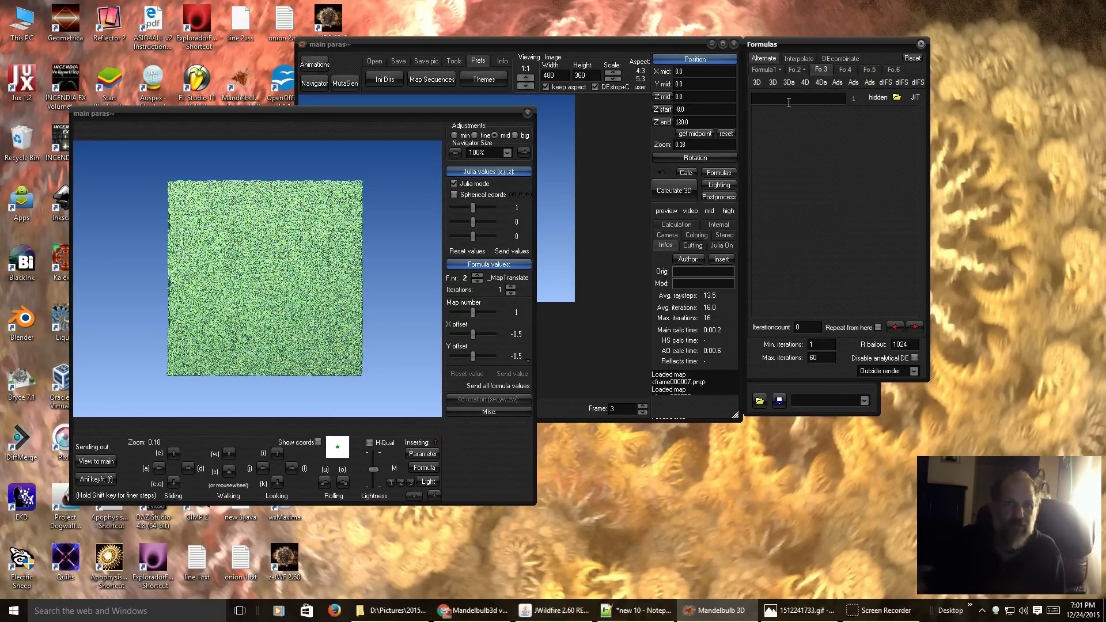
pyautogui.click(420, 453)
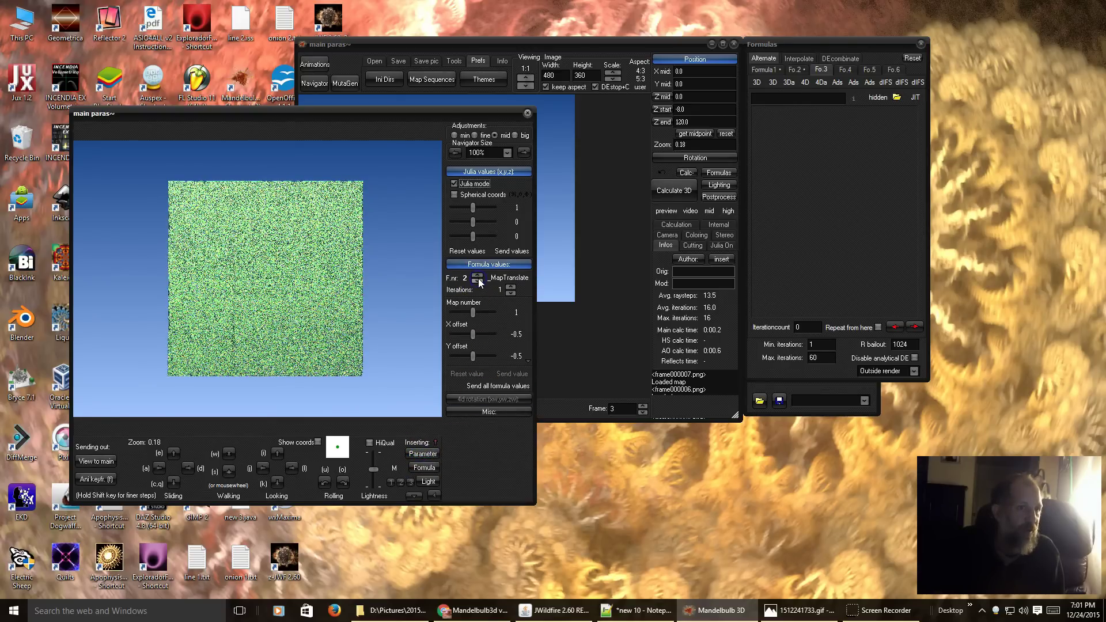
pyautogui.click(478, 282)
pyautogui.click(482, 275)
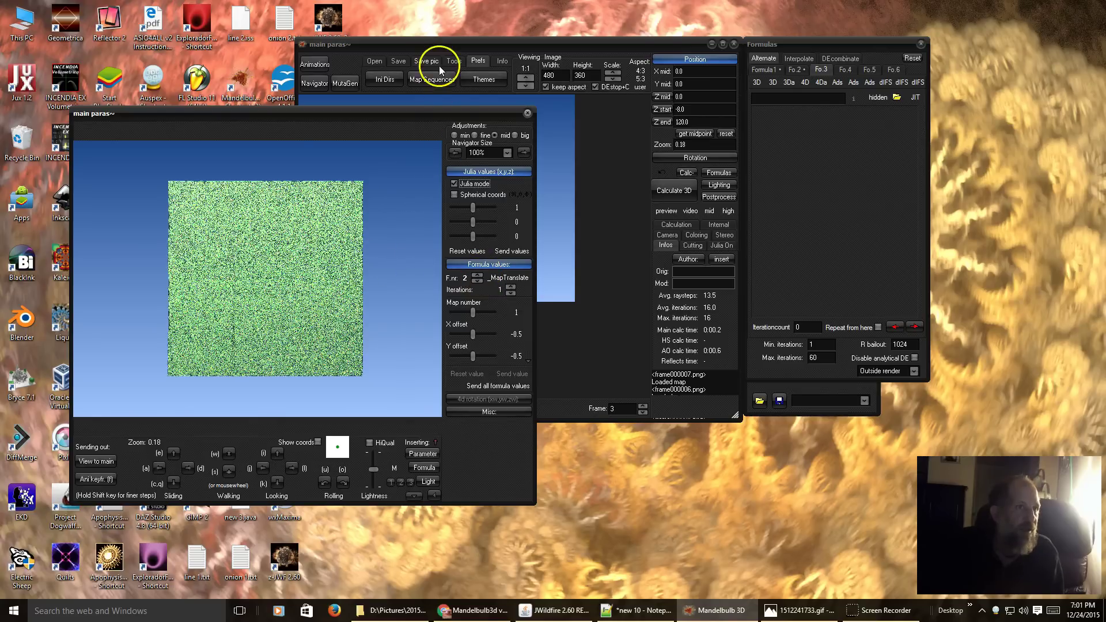
# Review the b00.png sequence settings in the map sequence editor and close it unchanged.
pyautogui.click(424, 78)
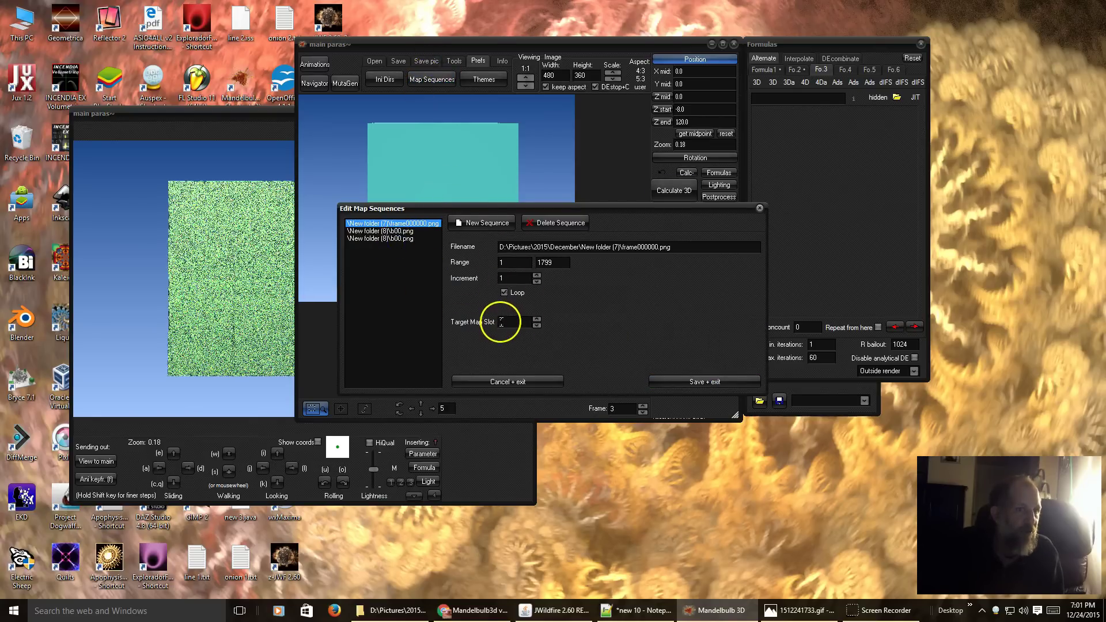
pyautogui.click(393, 239)
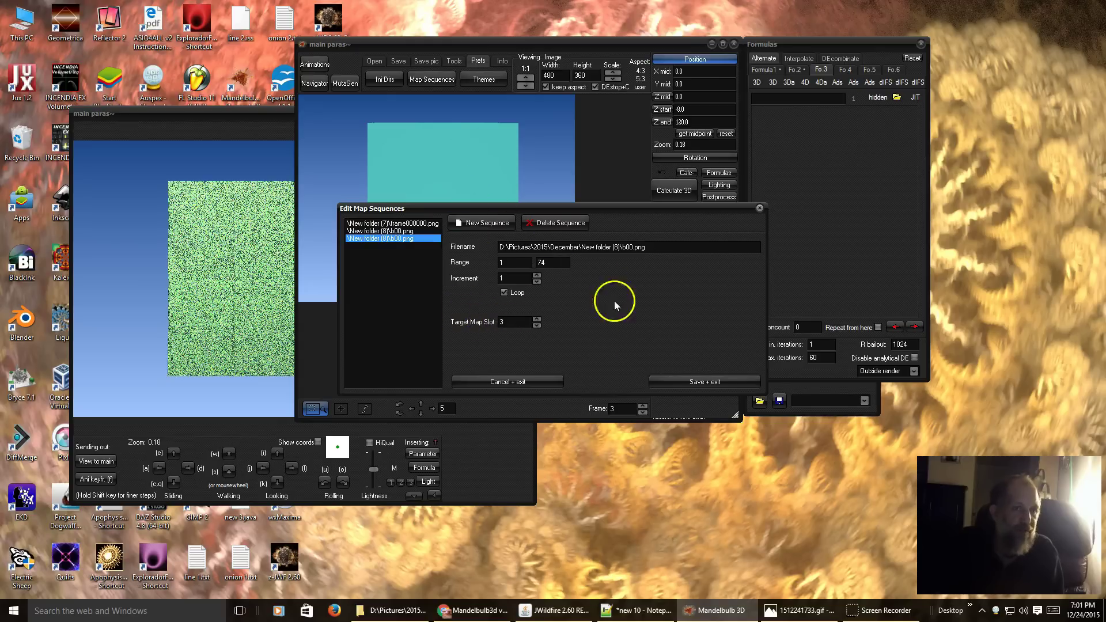
pyautogui.click(534, 385)
# Set _MapTranslate's Map number to 3 in the navigator.
pyautogui.click(498, 461)
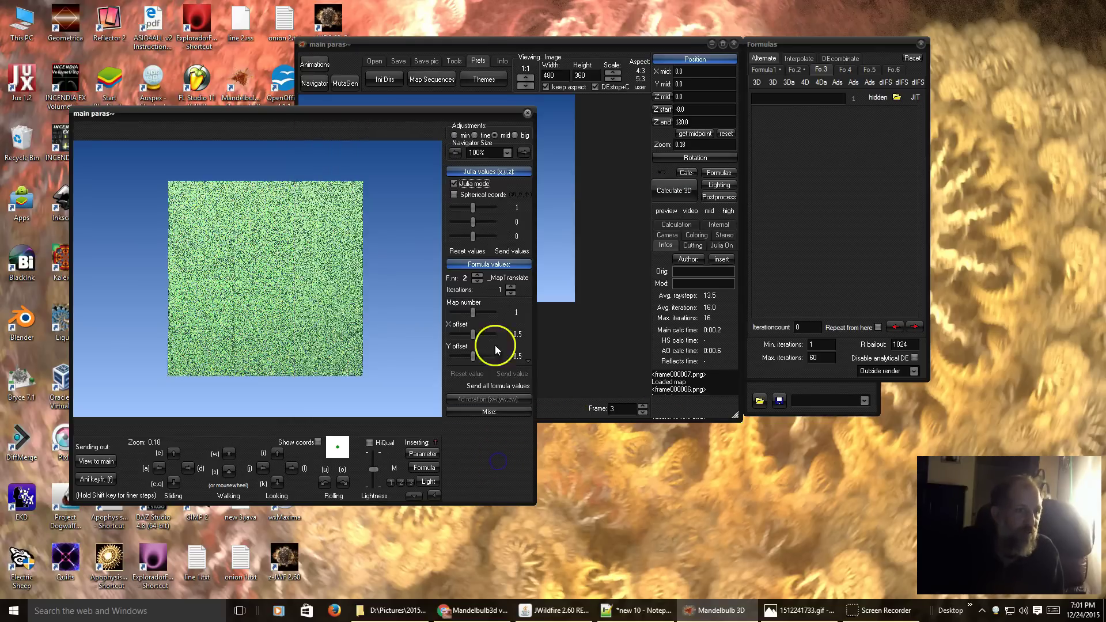
pyautogui.click(518, 314)
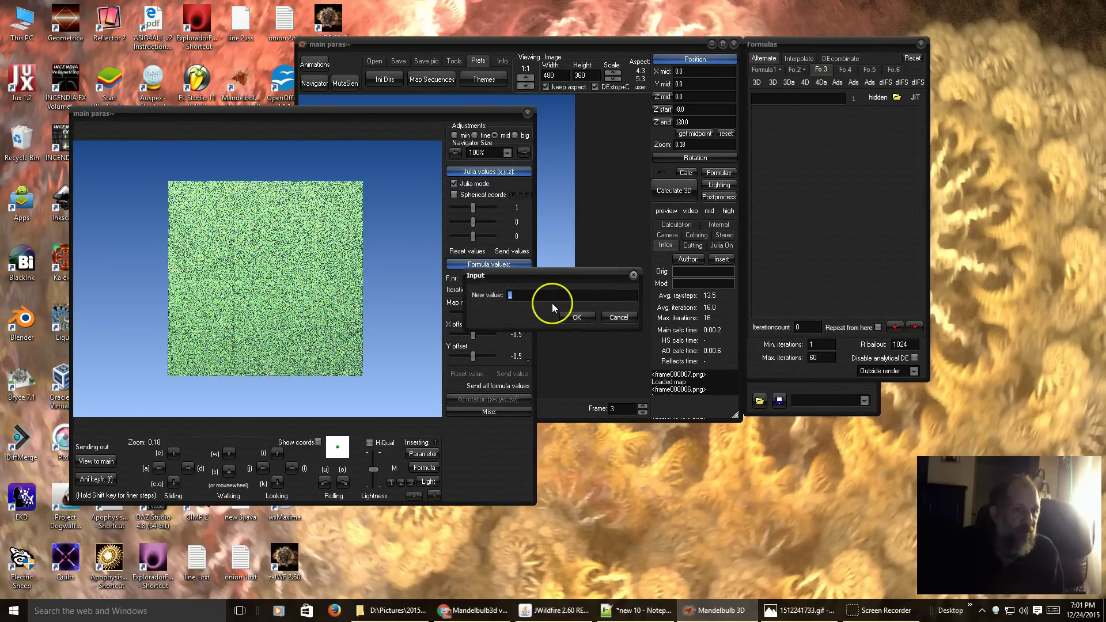
pyautogui.write('3')
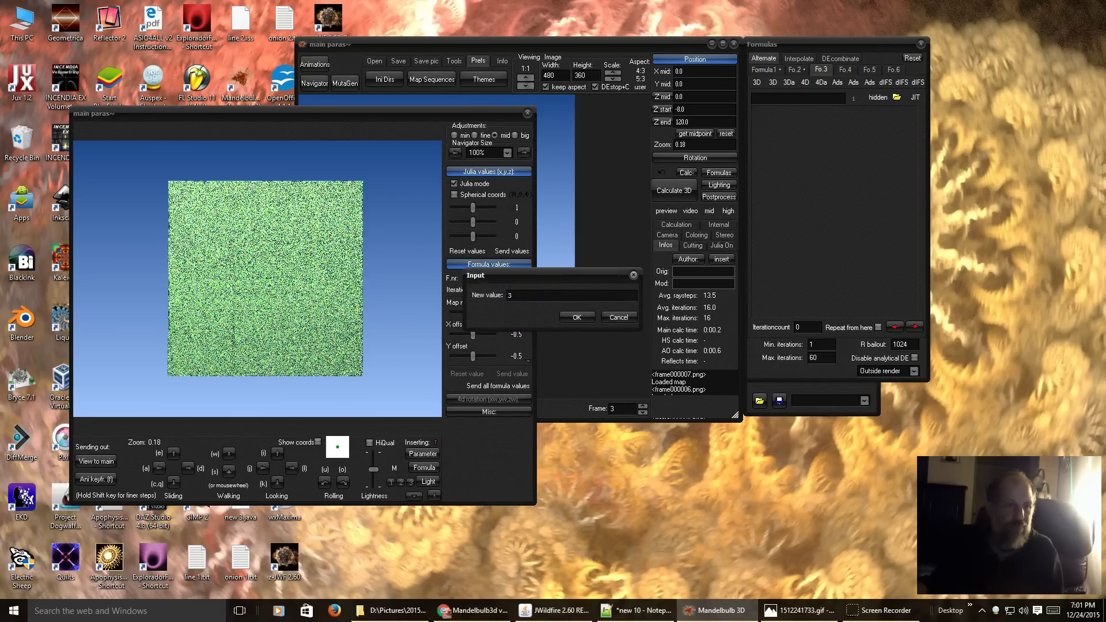
pyautogui.press('Return')
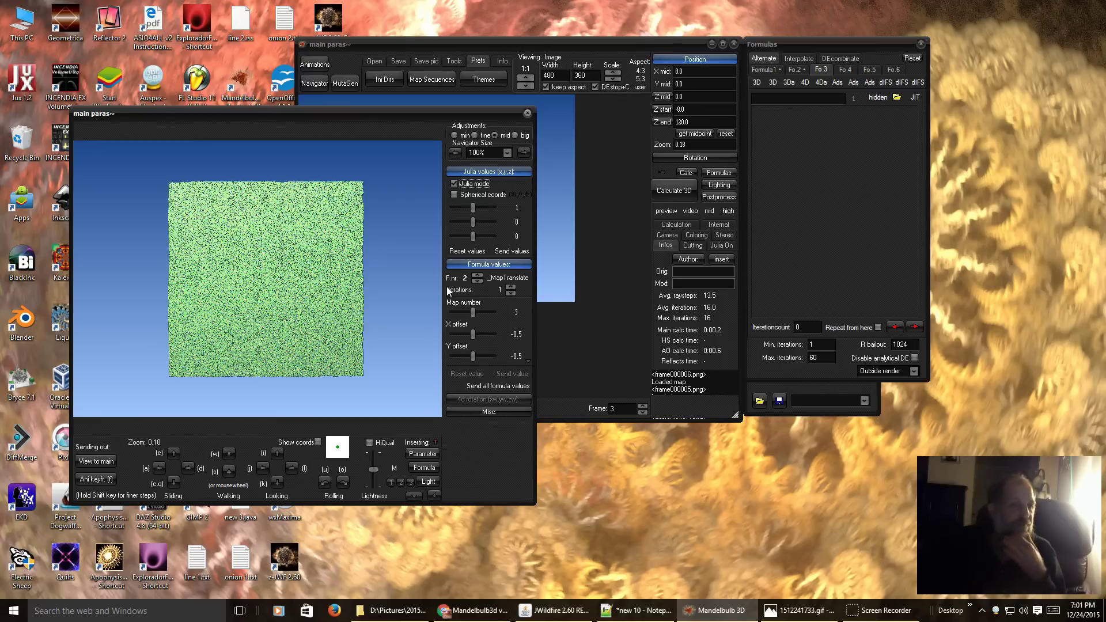
# Adjust the map's Z offset to -0.875 and Z scale to 0.475 in the navigator.
pyautogui.click(417, 297)
pyautogui.click(424, 453)
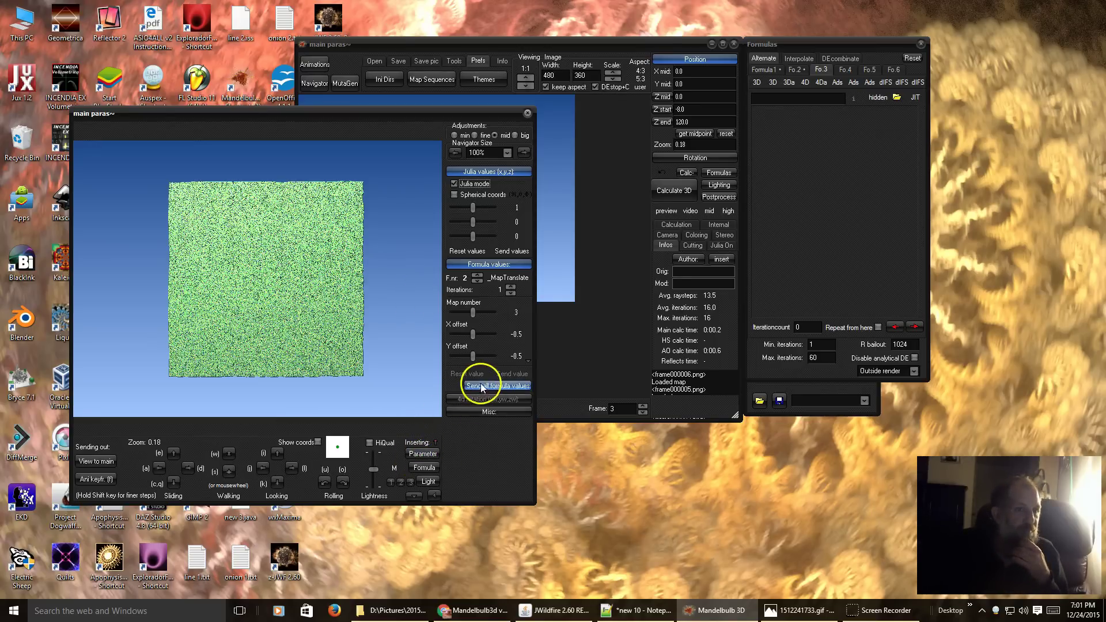
pyautogui.click(474, 353)
pyautogui.scroll(-2, 470, 346)
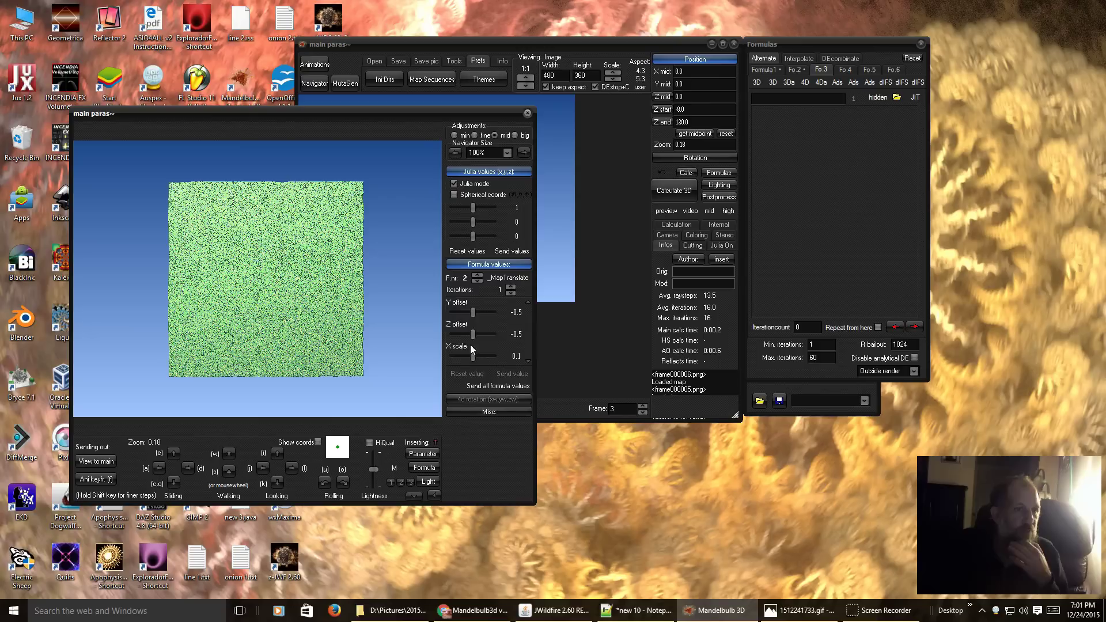
pyautogui.click(473, 335)
pyautogui.scroll(-3, 473, 340)
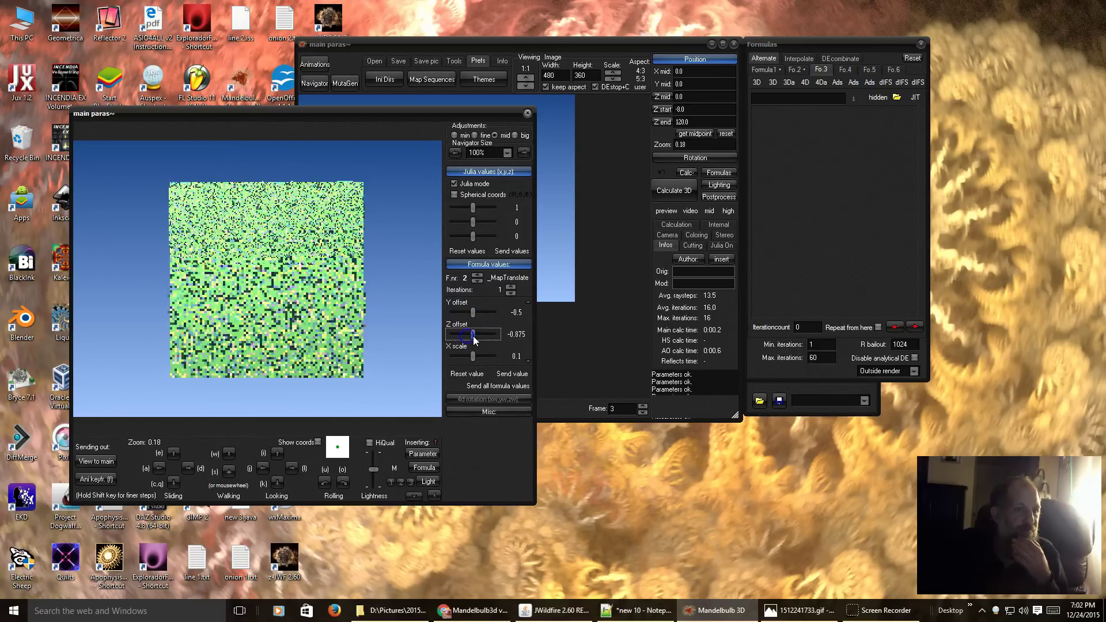
pyautogui.scroll(-2, 472, 338)
pyautogui.click(474, 335)
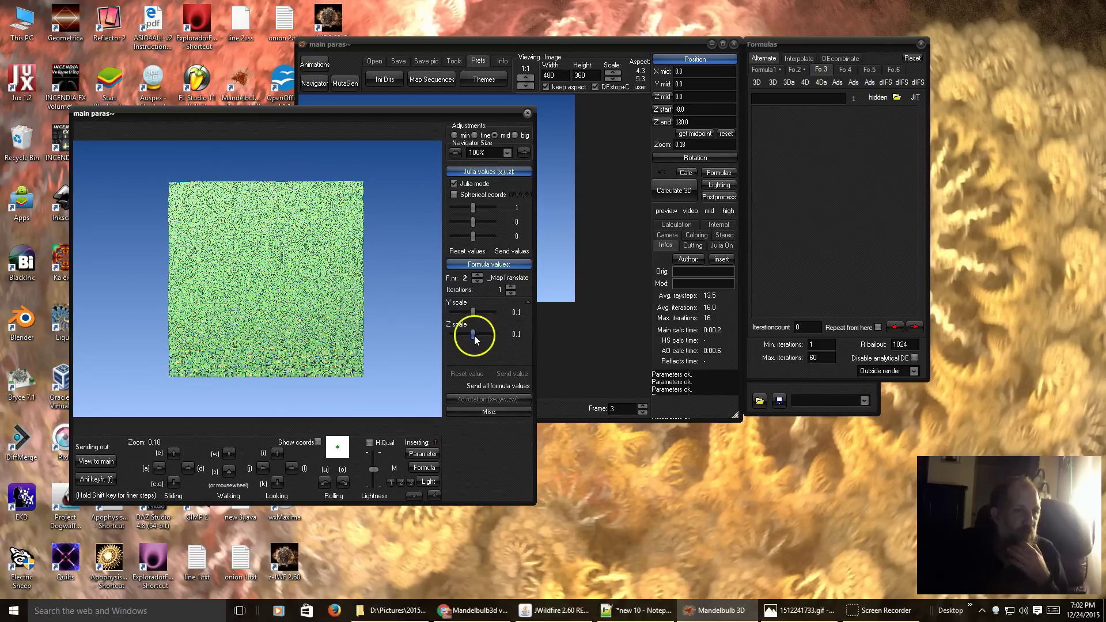
# Send the navigator settings to the main window and render the teal textured square.
pyautogui.scroll(3, 472, 335)
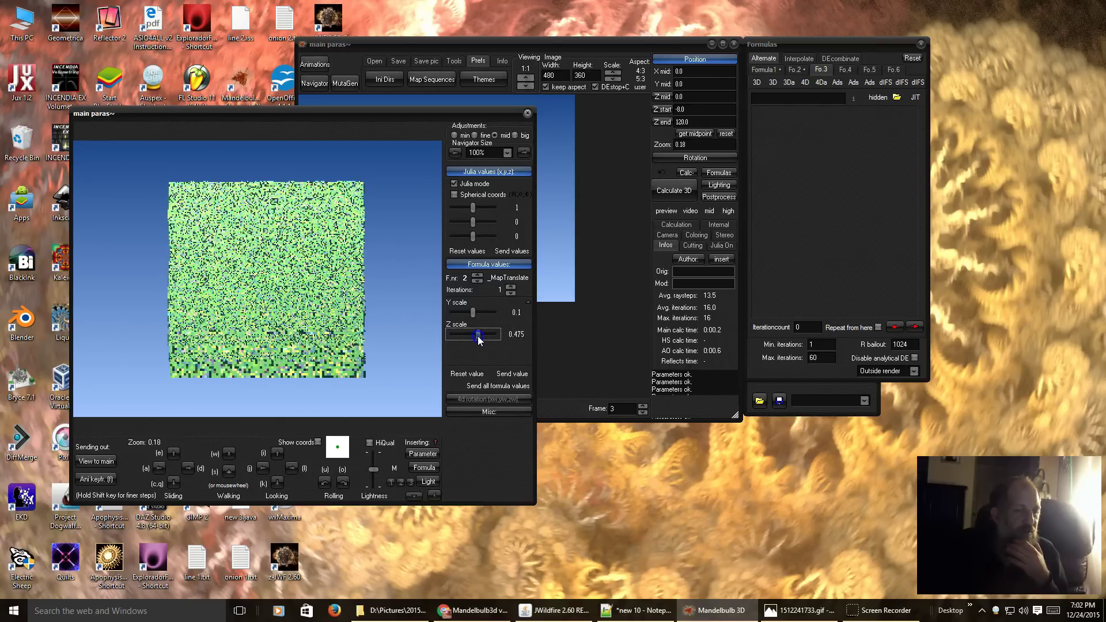
pyautogui.click(94, 463)
pyautogui.click(664, 188)
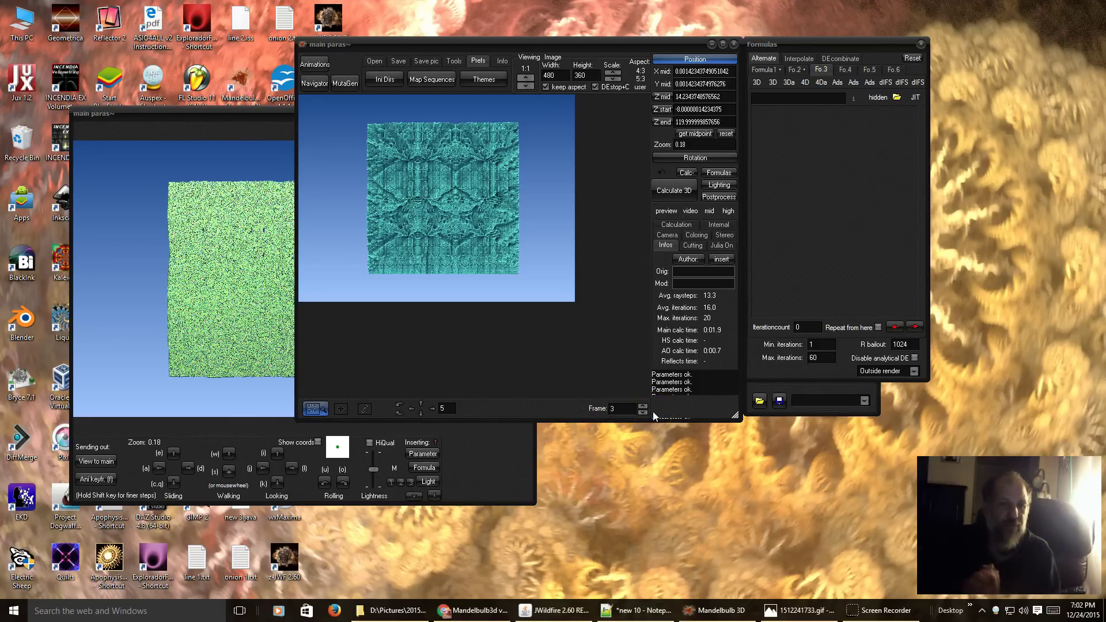
# Step the frame number up to 32 and render the fractal at that frame.
pyautogui.click(632, 408)
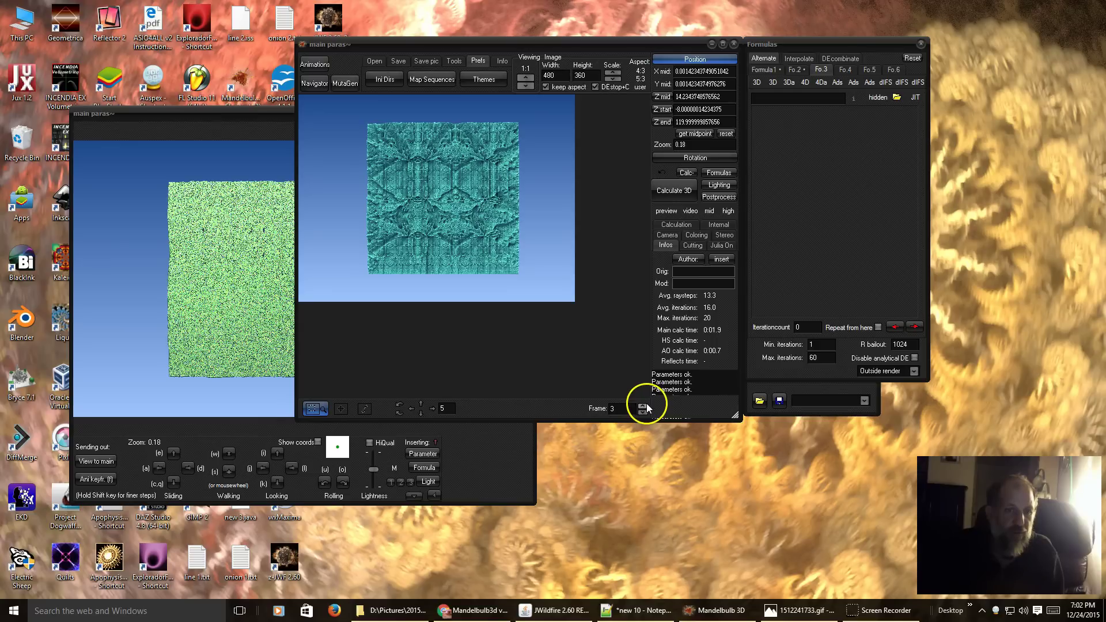
pyautogui.click(643, 405)
pyautogui.click(643, 406)
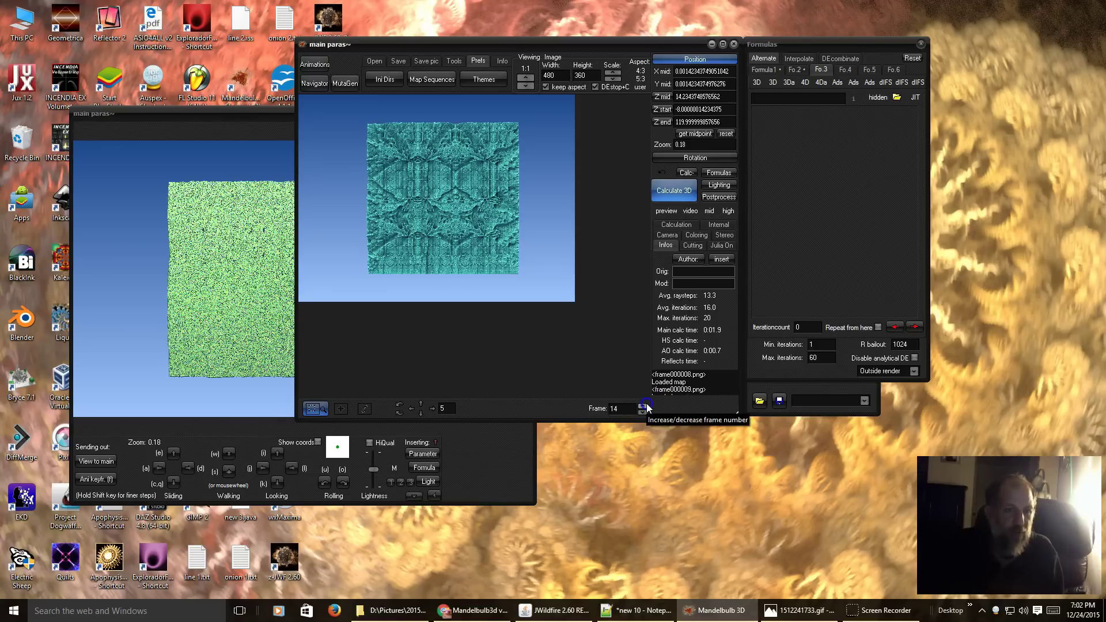
pyautogui.click(643, 405)
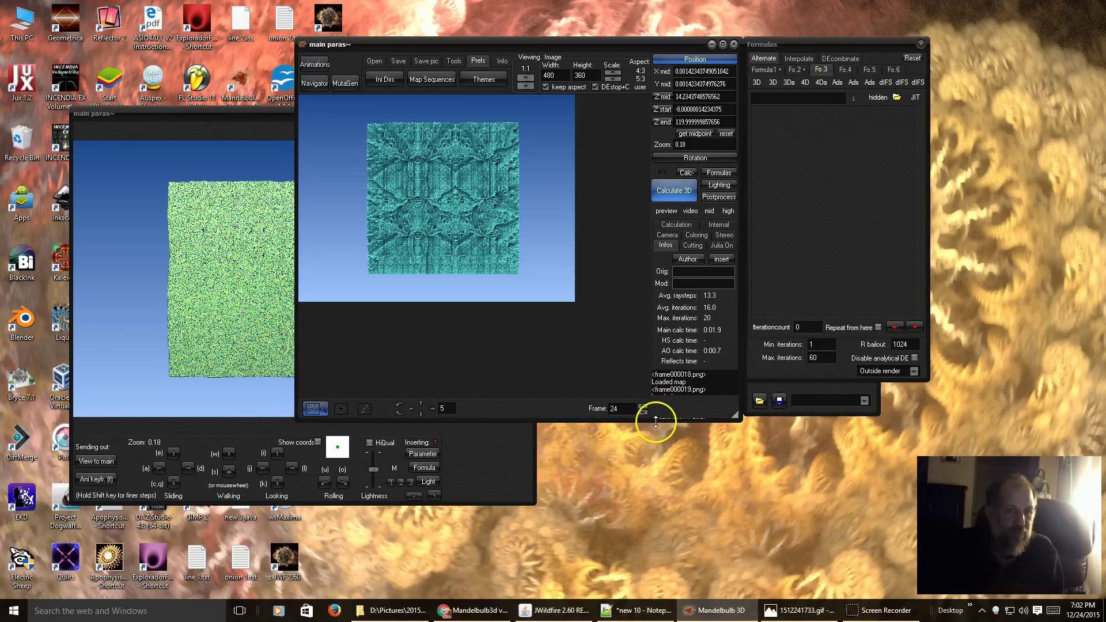
pyautogui.moveTo(656, 422); pyautogui.dragTo(655, 588)
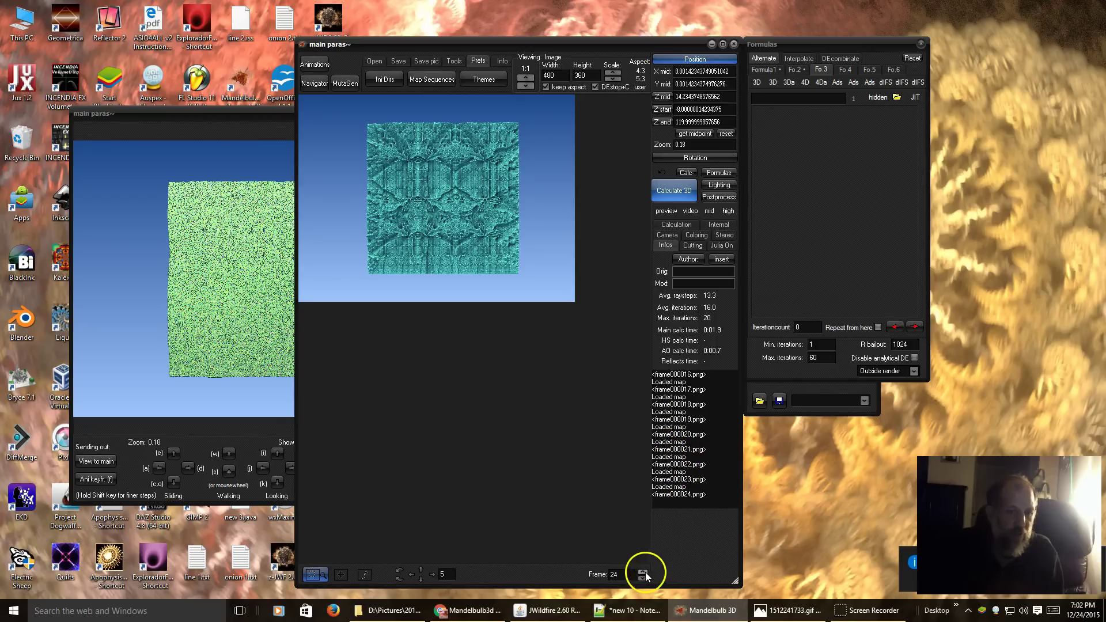
pyautogui.moveTo(644, 572); pyautogui.dragTo(644, 572)
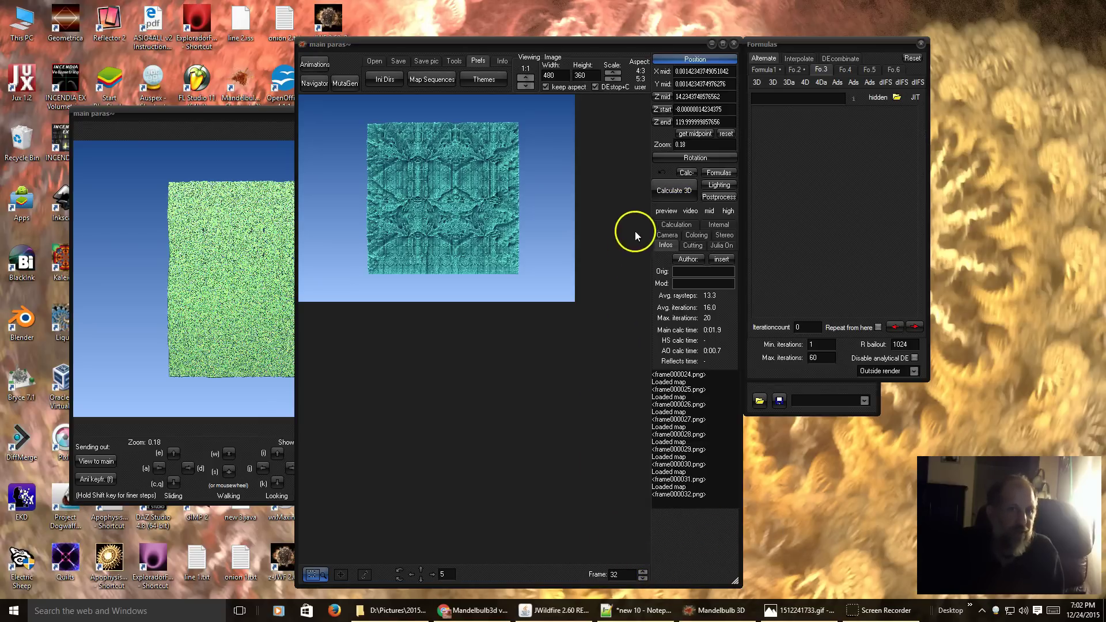
pyautogui.click(667, 188)
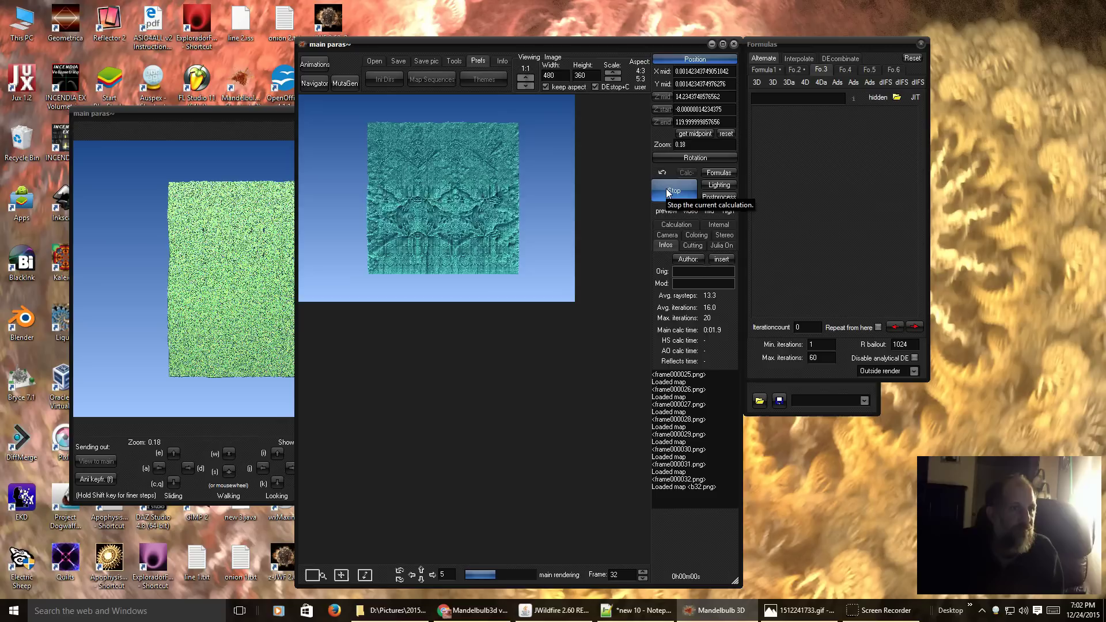
# Step the frame back down to 1 and bring the navigator to the front.
pyautogui.click(470, 217)
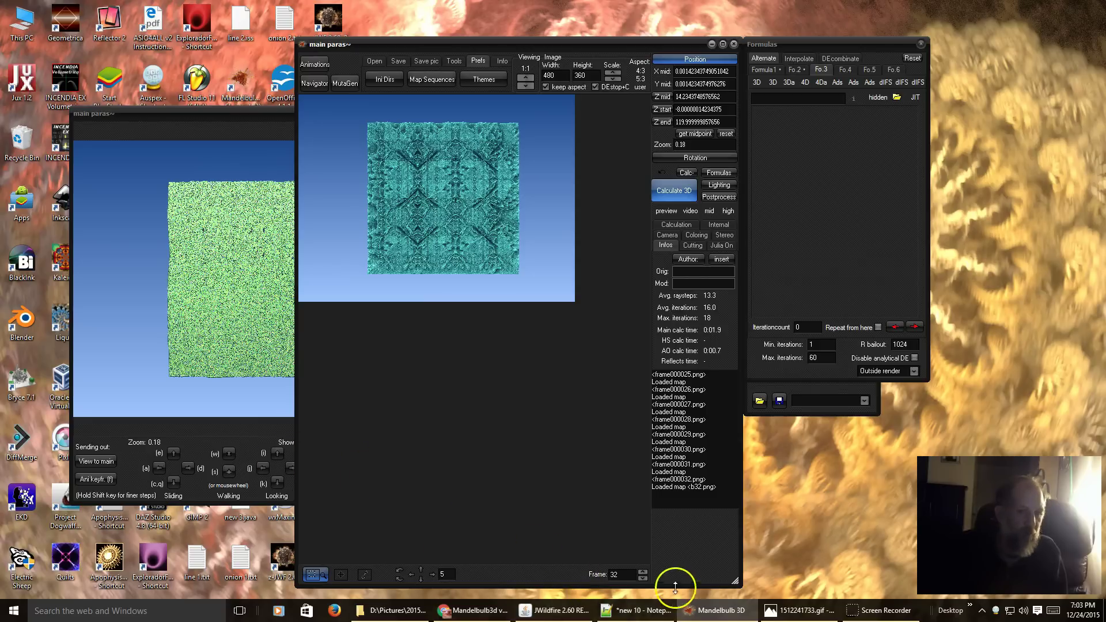
pyautogui.click(644, 578)
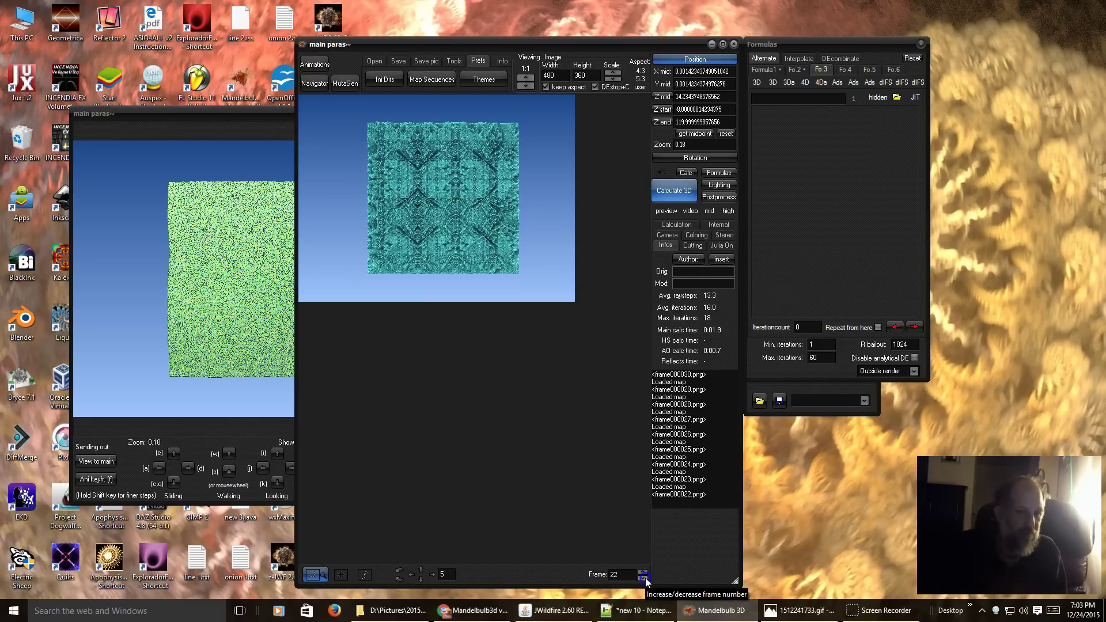
pyautogui.click(646, 579)
pyautogui.click(646, 578)
pyautogui.click(178, 111)
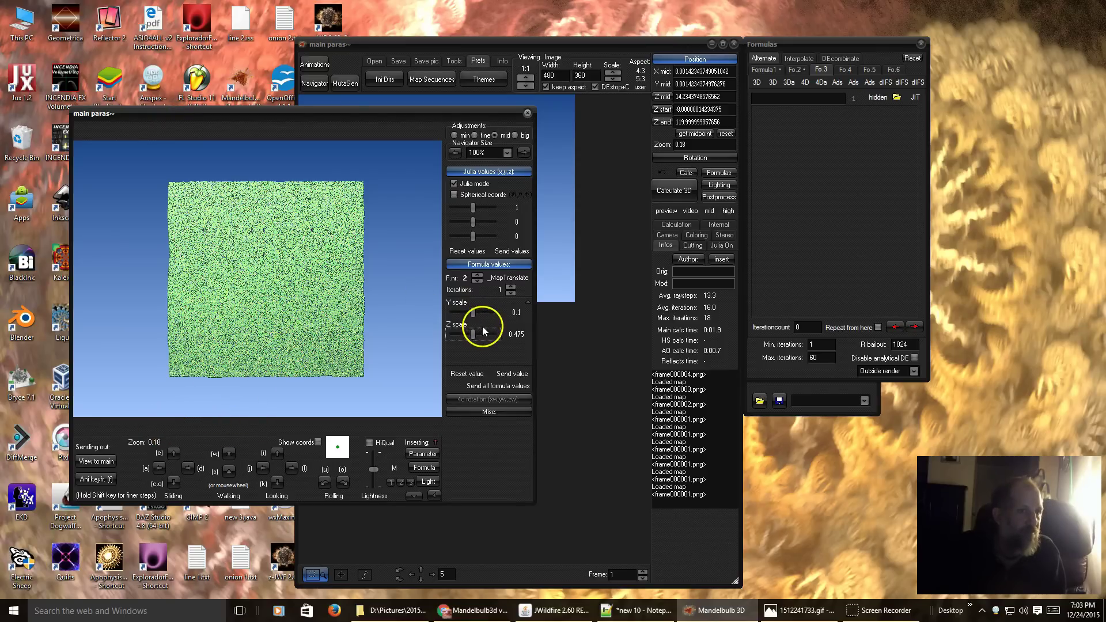
# Raise the Amazing Box Scale to 2.85 in the navigator.
pyautogui.click(477, 266)
pyautogui.click(479, 265)
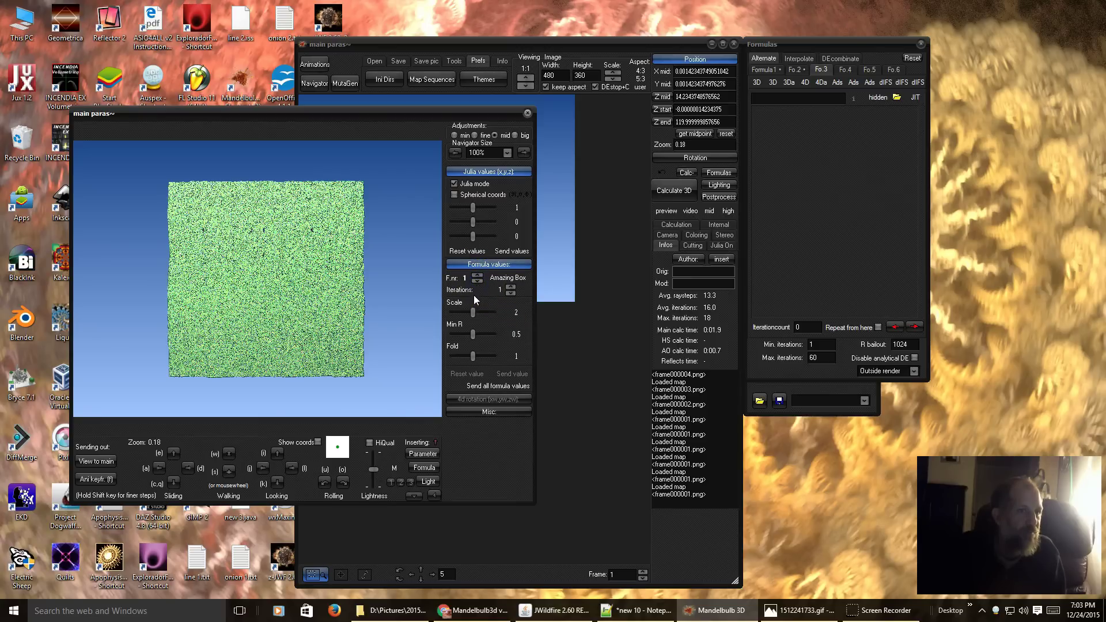
pyautogui.moveTo(479, 310); pyautogui.dragTo(489, 312)
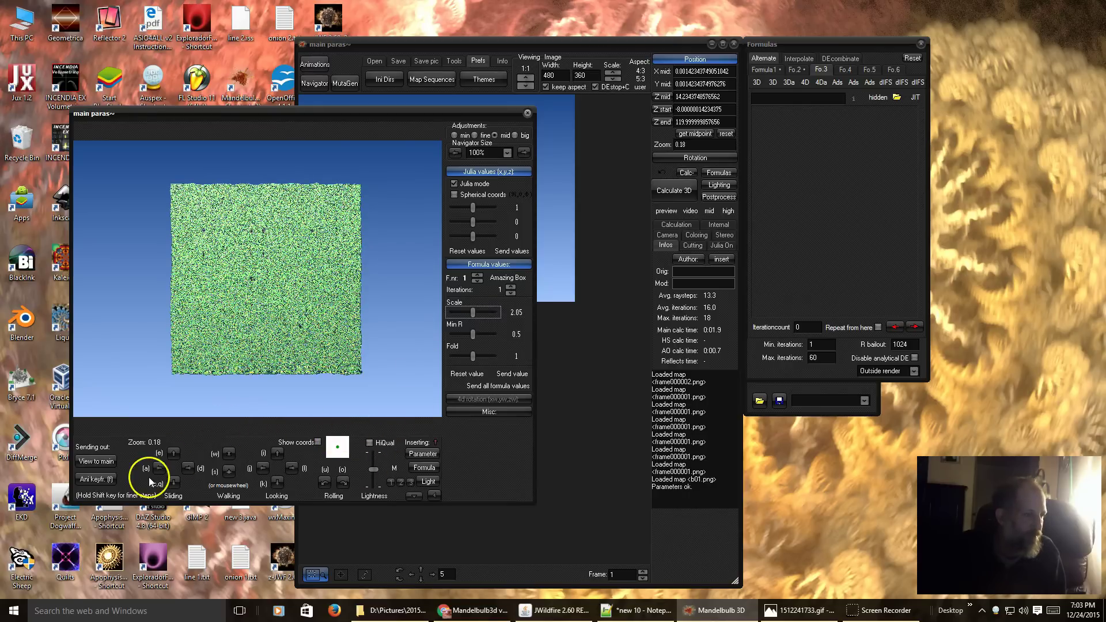
pyautogui.scroll(5, 274, 265)
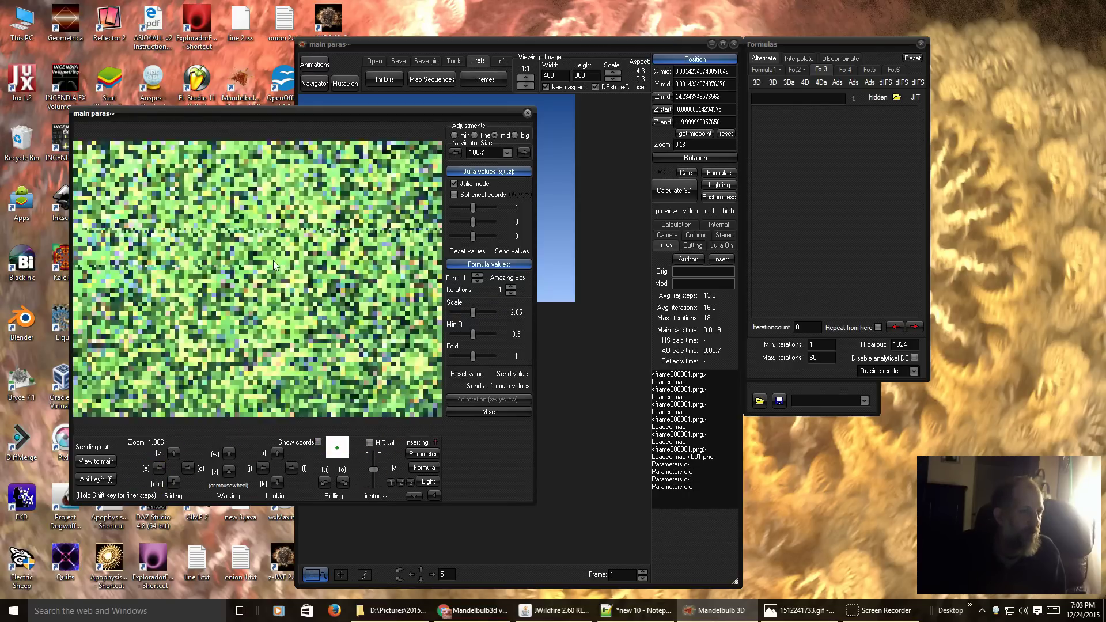
pyautogui.scroll(-4, 267, 196)
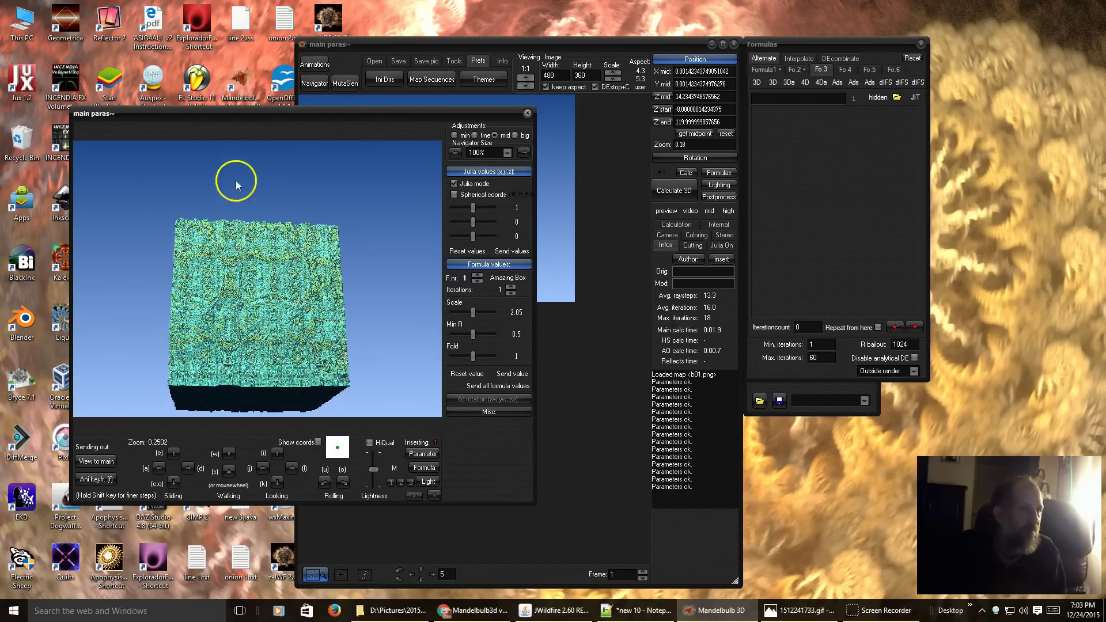
# Store the current view as animation keyframe 1 and bring the Animation maker into view.
pyautogui.click(90, 481)
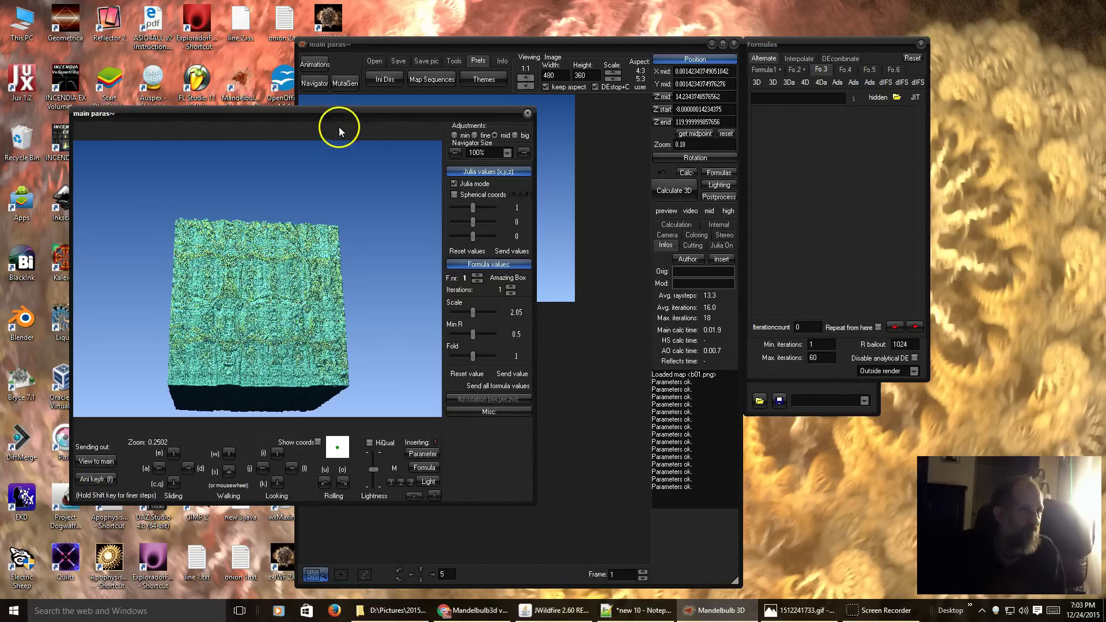
pyautogui.moveTo(386, 125); pyautogui.dragTo(561, 57)
pyautogui.moveTo(209, 279); pyautogui.dragTo(295, 233)
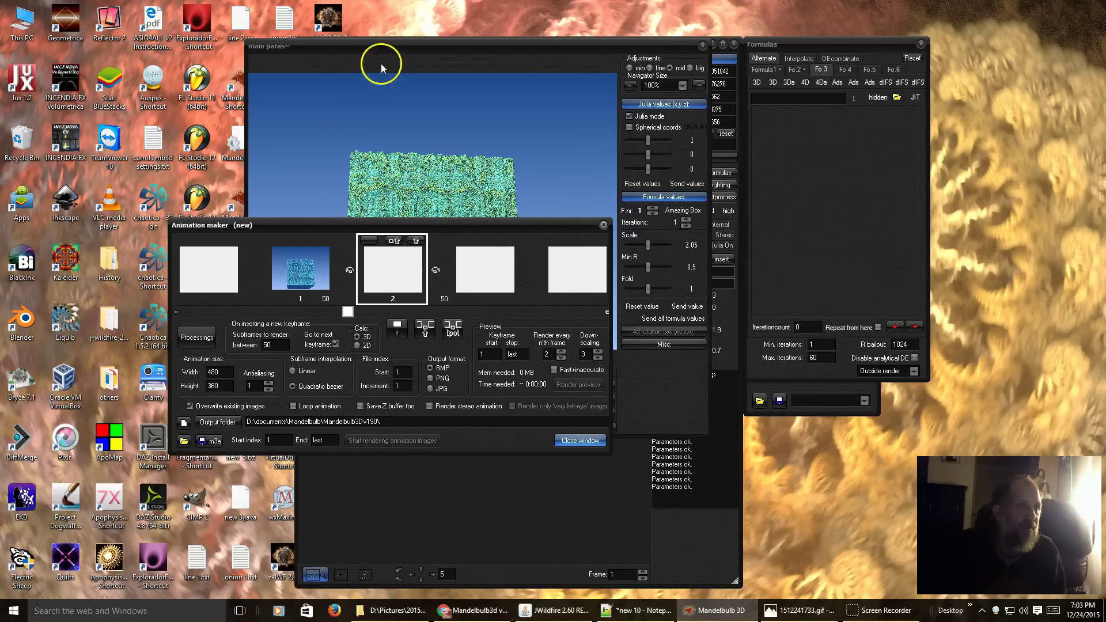
# Add the green-surface close-up as keyframe 2 and review it in the keyframe strip.
pyautogui.click(401, 46)
pyautogui.scroll(5, 437, 237)
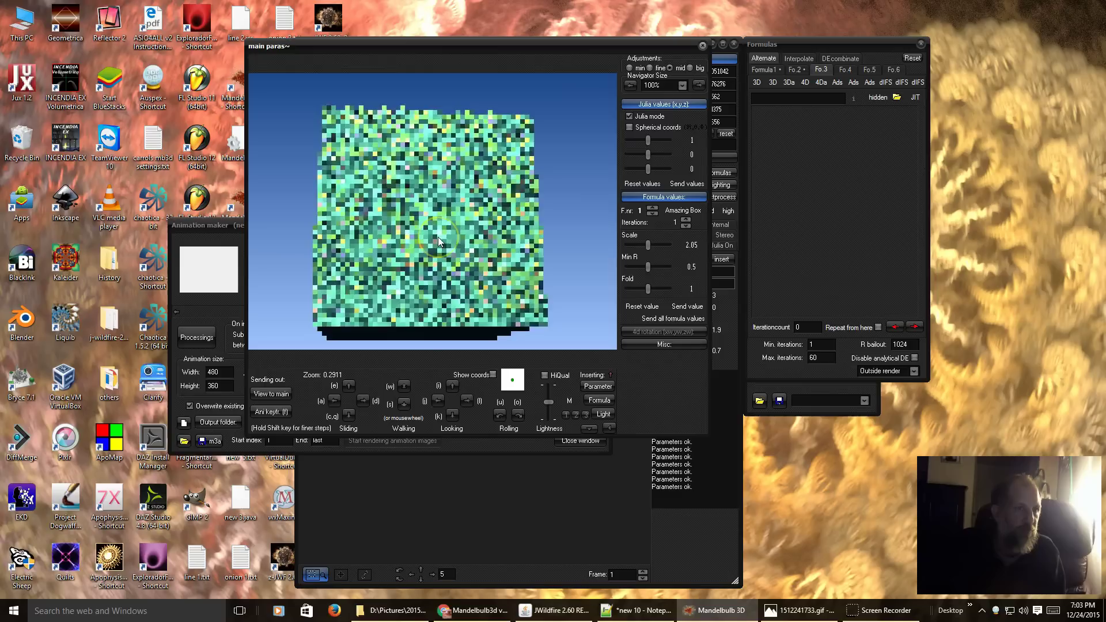
pyautogui.scroll(2, 438, 237)
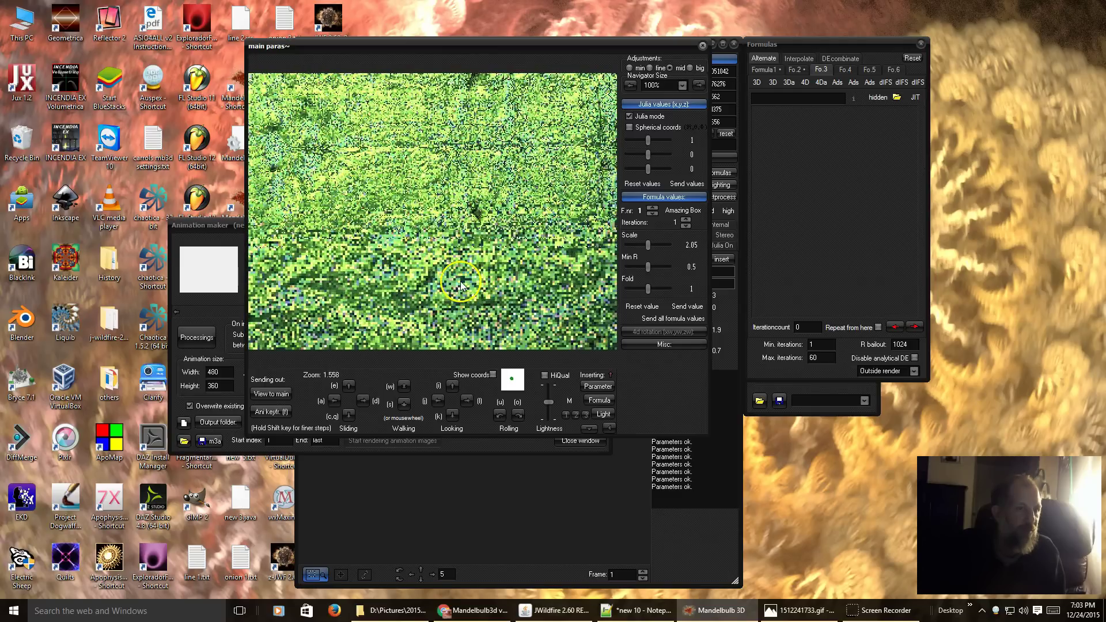
pyautogui.click(270, 412)
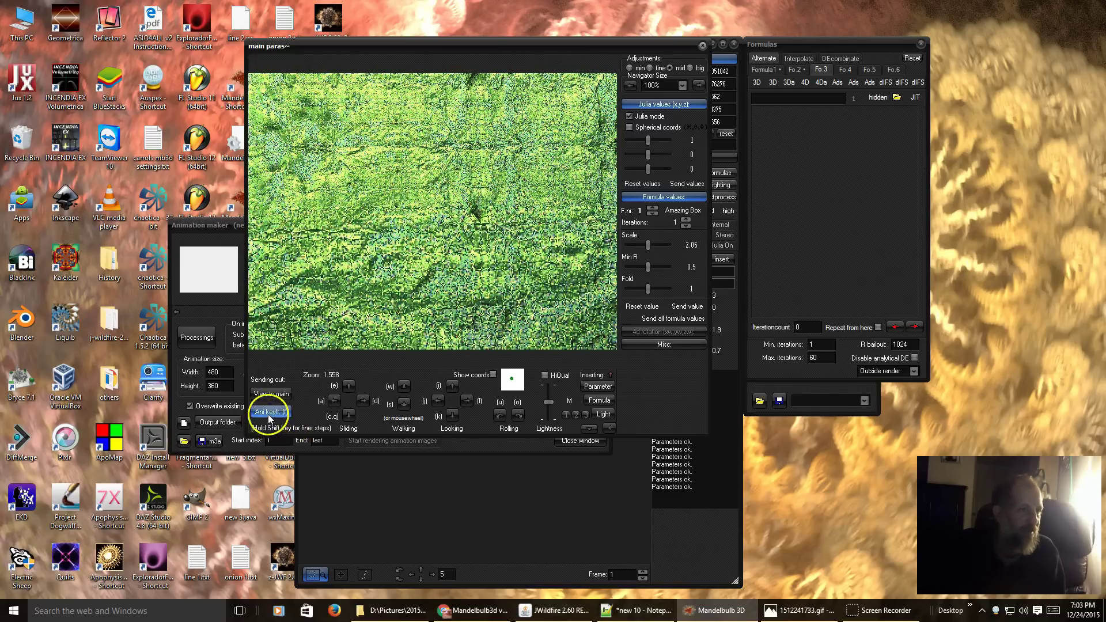
pyautogui.click(233, 291)
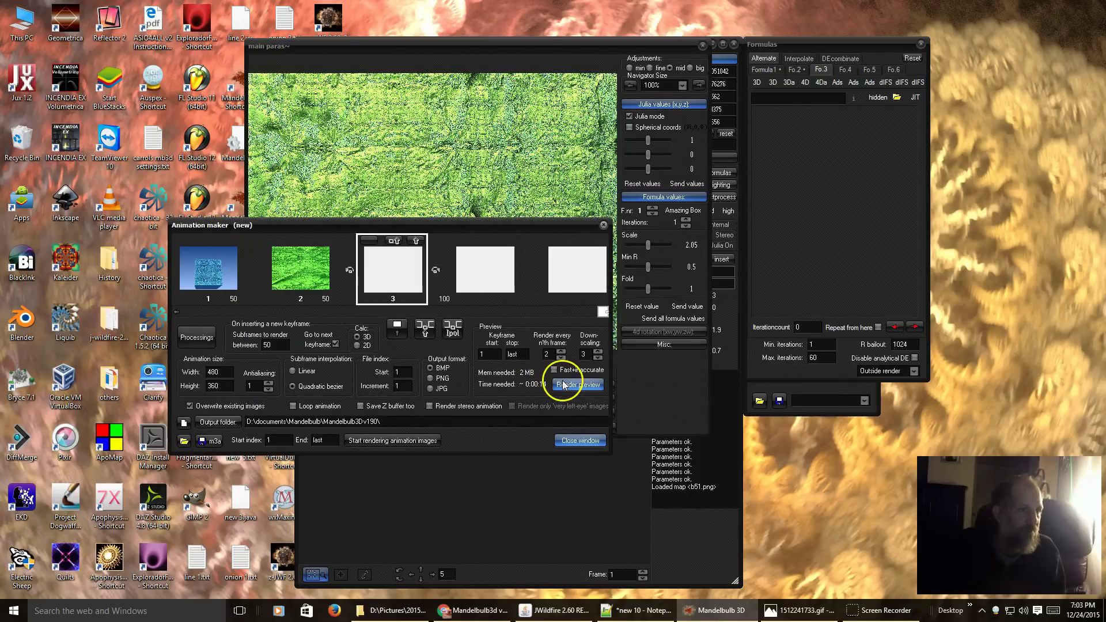
pyautogui.moveTo(321, 226); pyautogui.dragTo(319, 439)
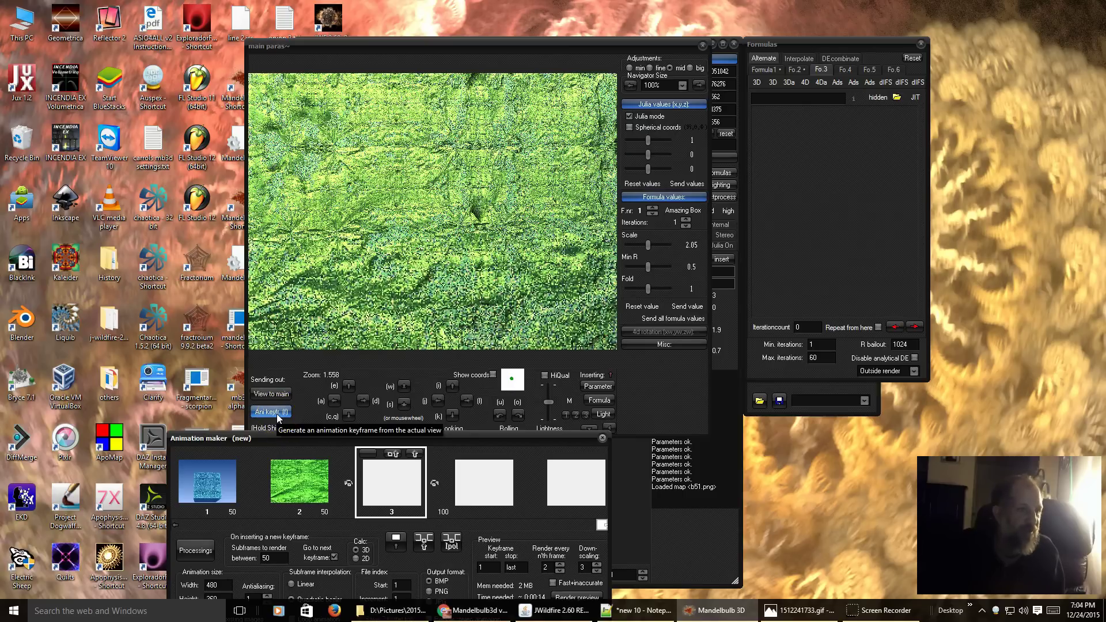
pyautogui.click(295, 490)
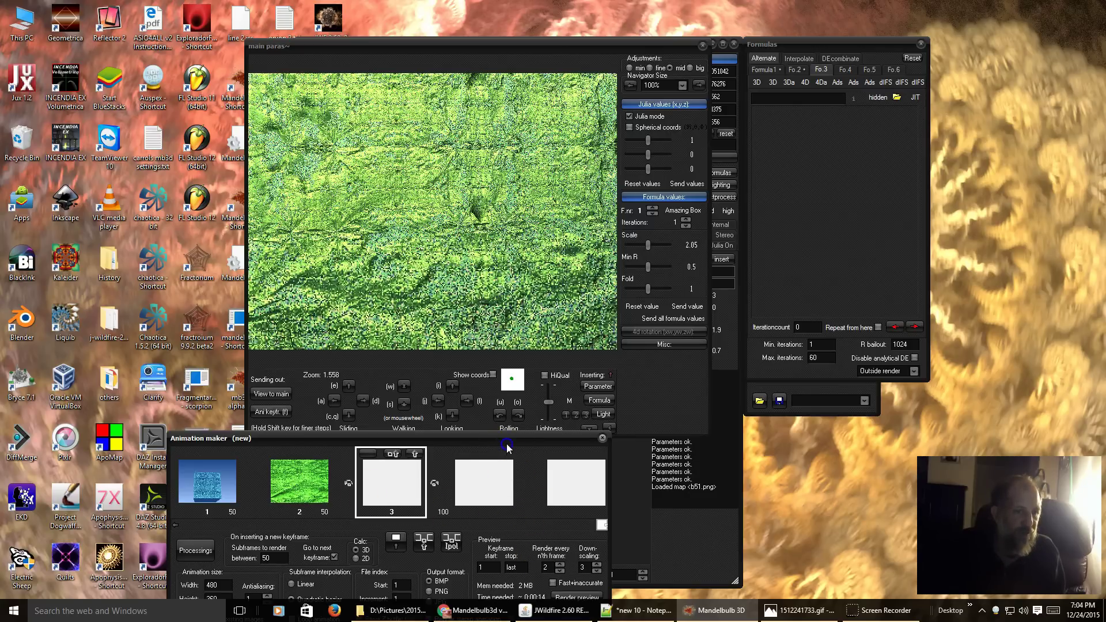
# Set the animation frame output to JPG and render a preview at 10 frames/sec.
pyautogui.moveTo(508, 447); pyautogui.dragTo(535, 343)
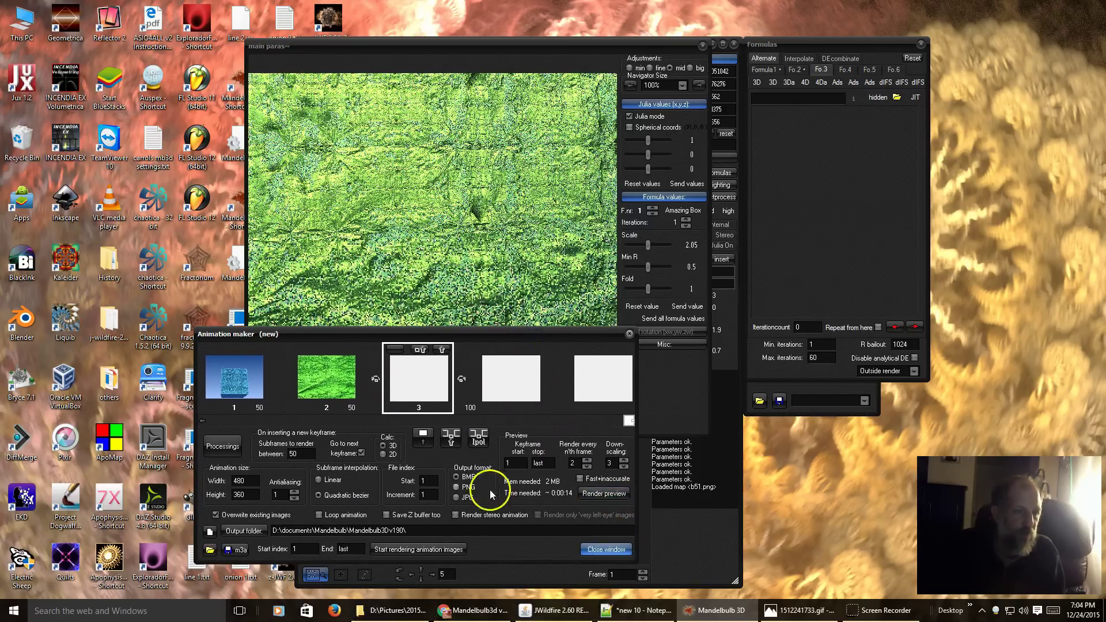
pyautogui.click(457, 498)
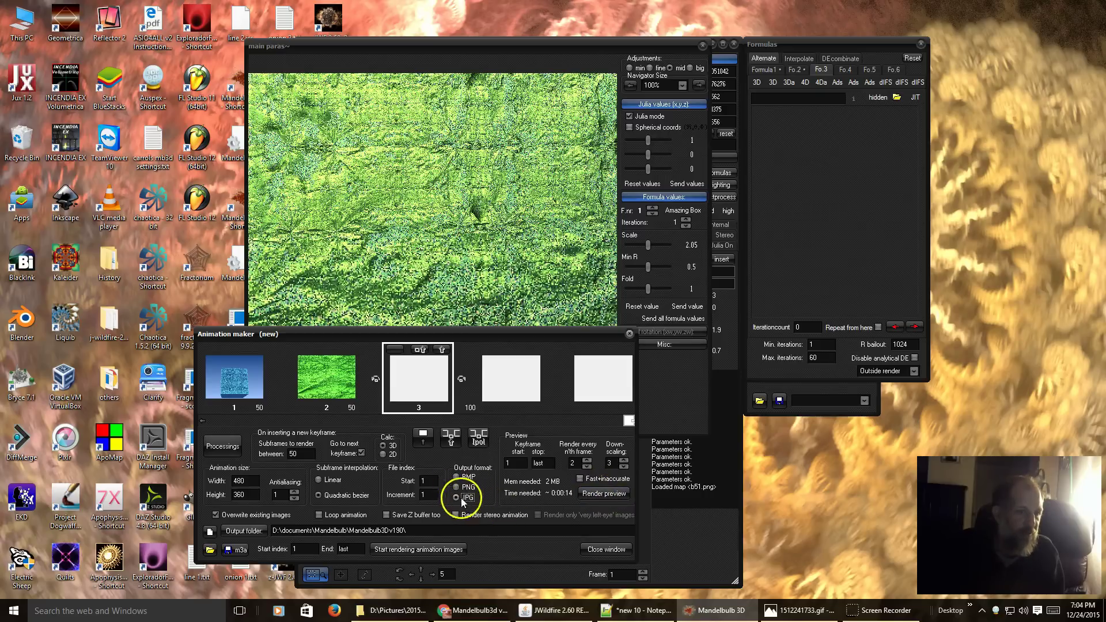
pyautogui.click(601, 498)
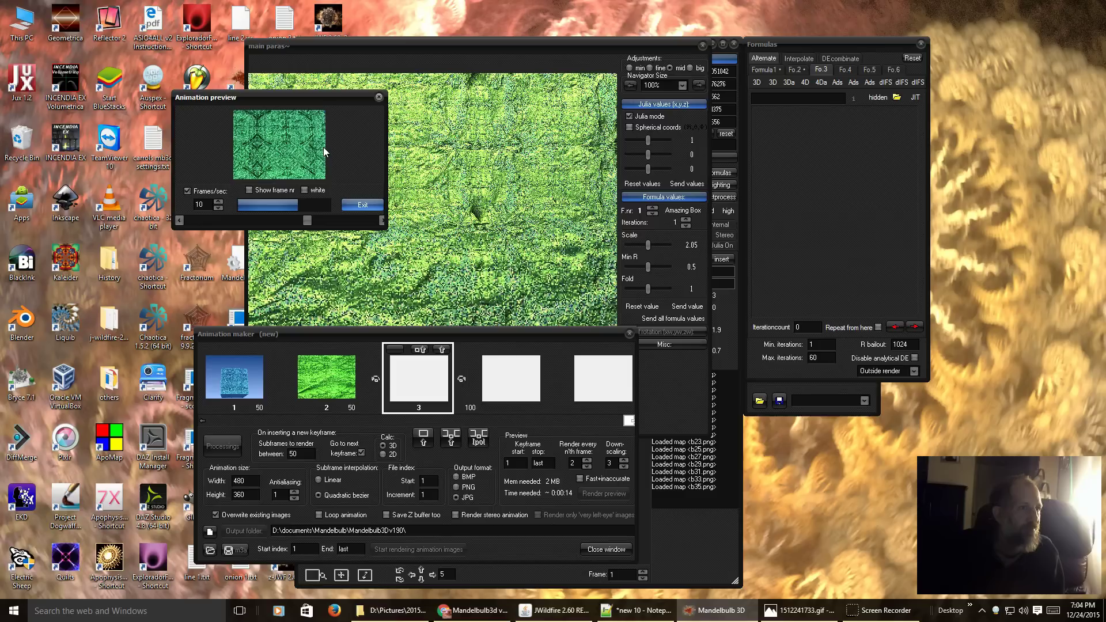
# Watch the box-to-close-up preview and tick Loop animation in the Animation maker.
pyautogui.click(261, 172)
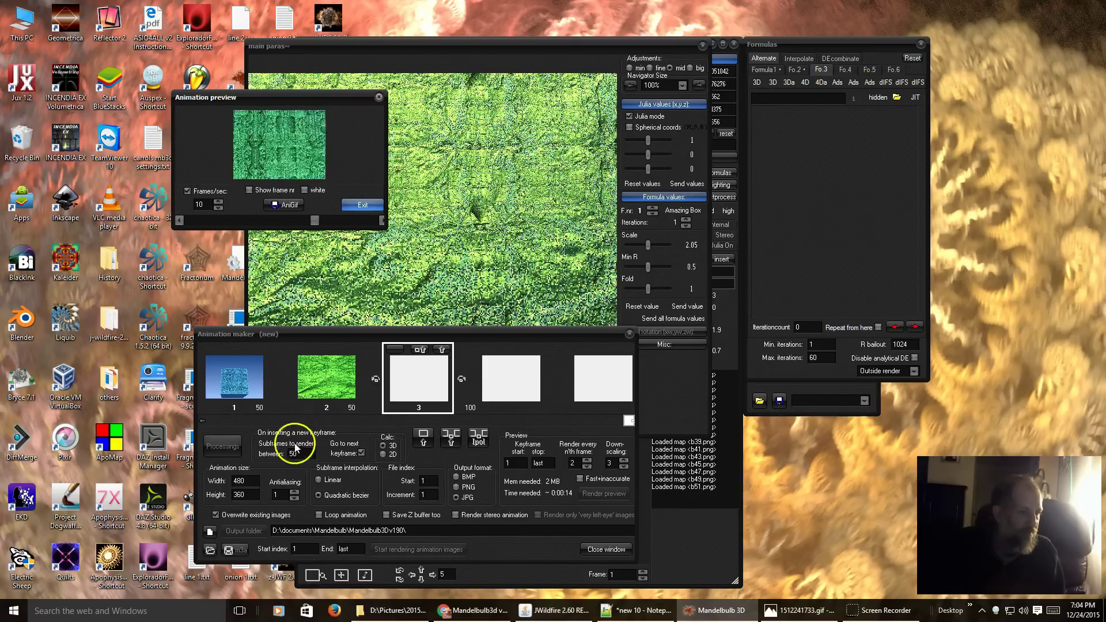
# Enable looping, close the old preview, render it again, watch it, then exit.
pyautogui.click(320, 516)
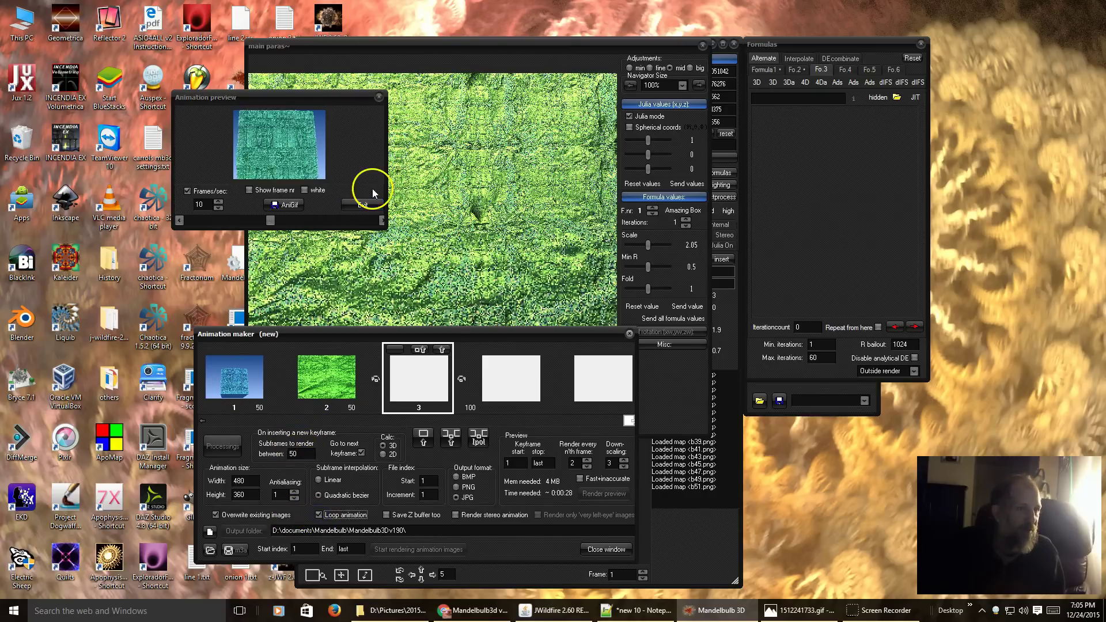
pyautogui.click(367, 205)
pyautogui.click(367, 205)
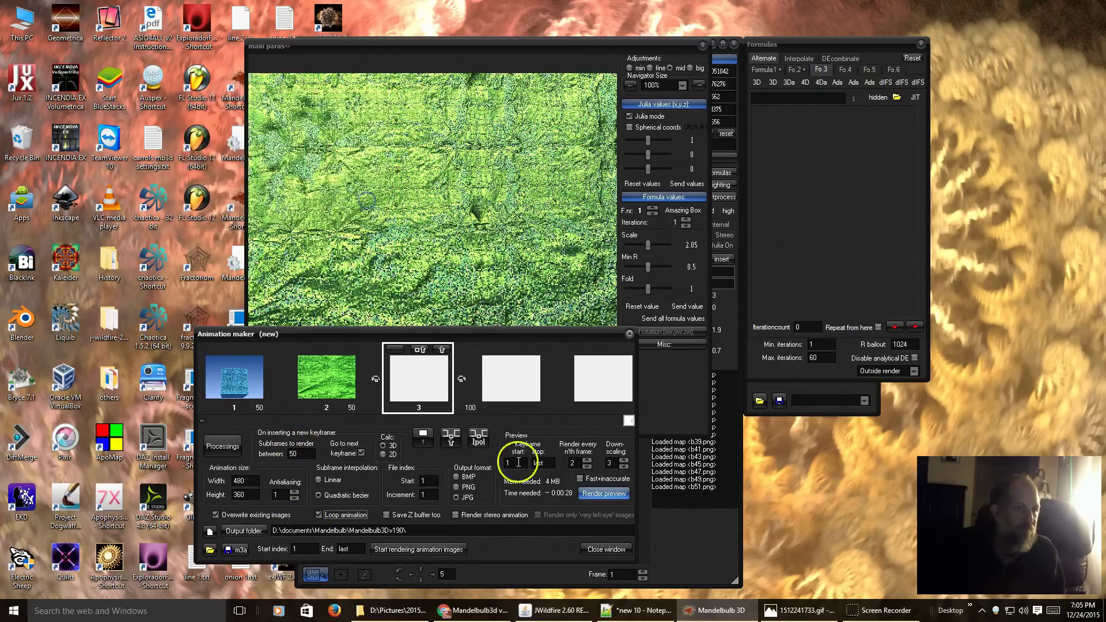
pyautogui.click(604, 494)
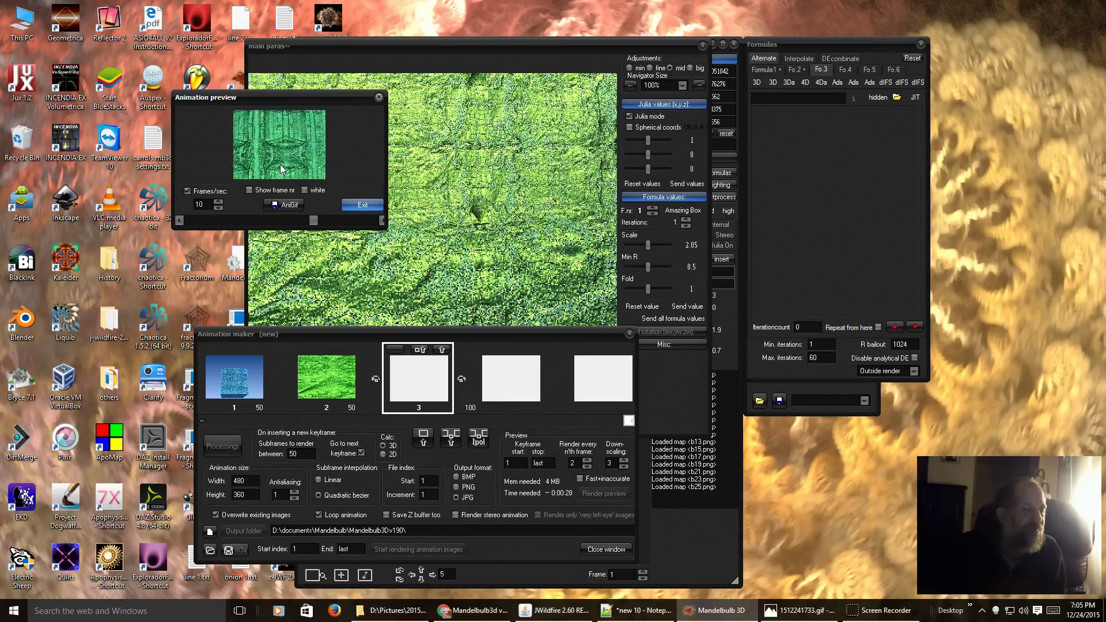
pyautogui.click(276, 162)
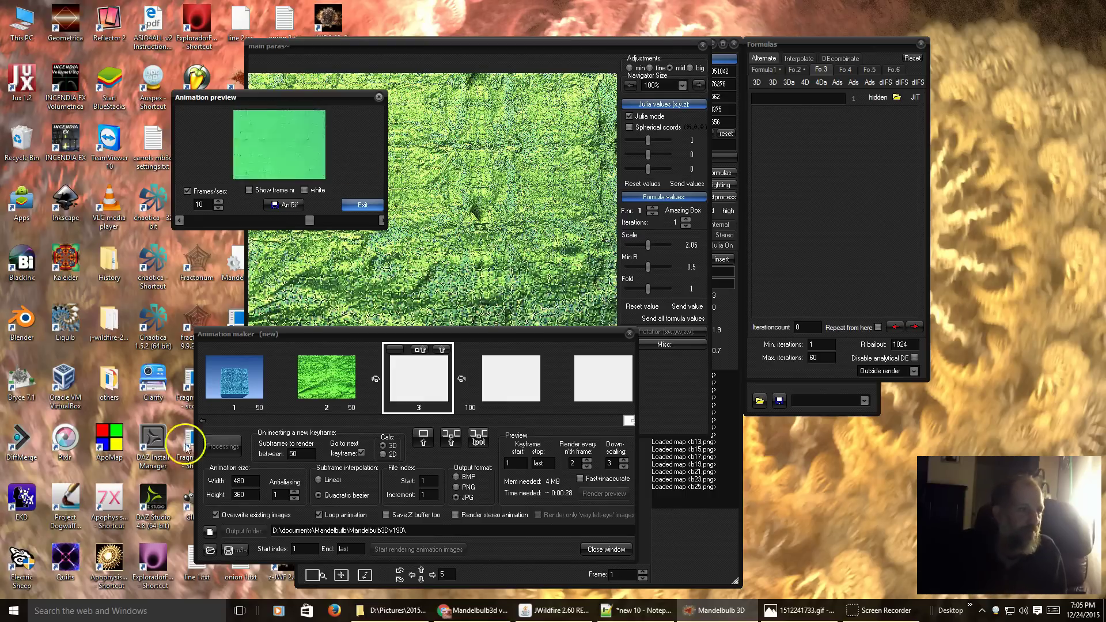
pyautogui.click(361, 204)
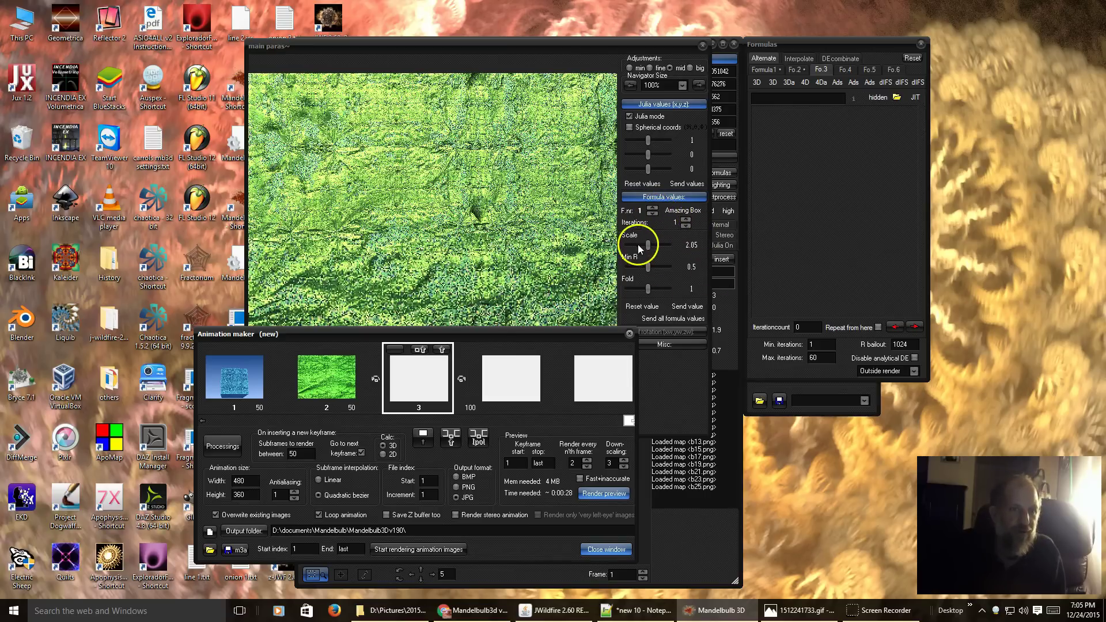
# Set the Amazing Box Scale to 3.55, adjust the navigator zoom, and raise Min R to 0.65.
pyautogui.moveTo(649, 248); pyautogui.dragTo(676, 249)
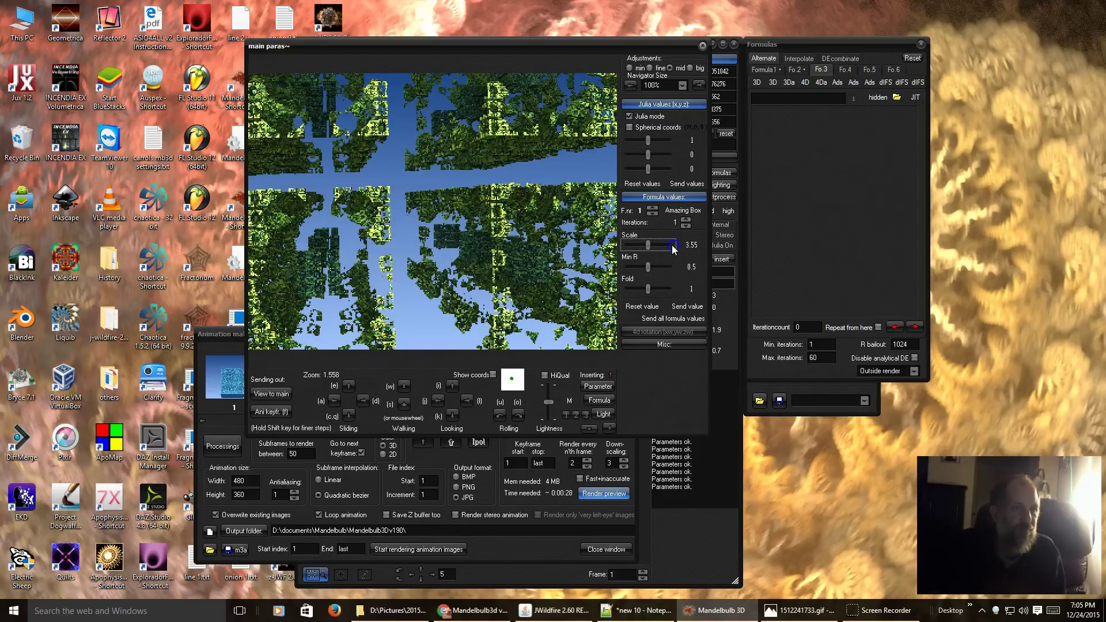
pyautogui.click(369, 219)
pyautogui.click(476, 222)
pyautogui.scroll(-3, 461, 219)
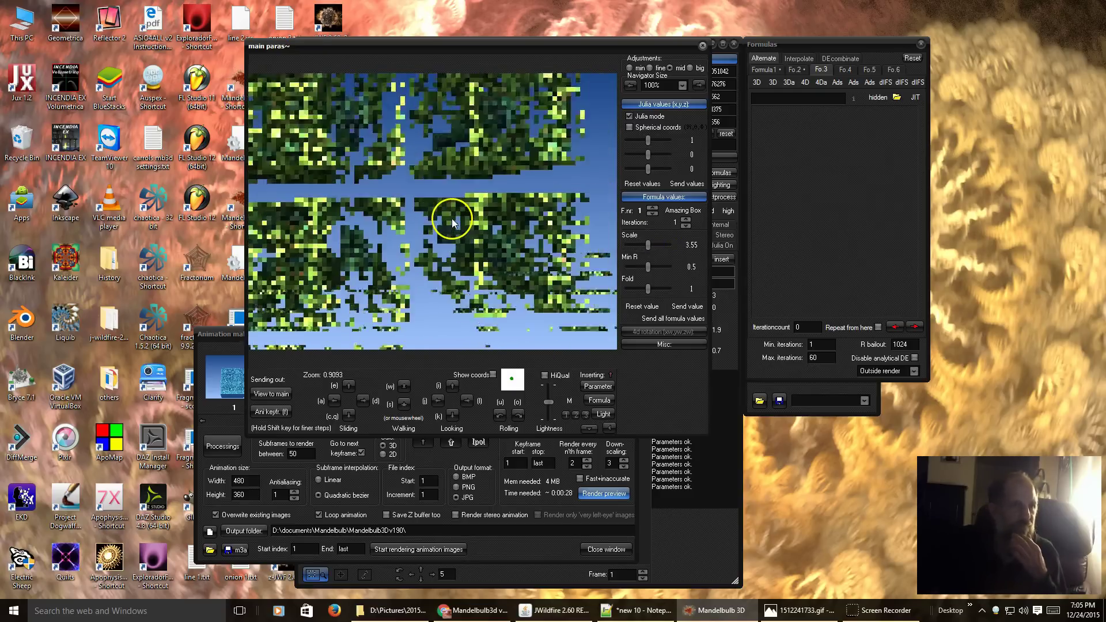
pyautogui.scroll(2, 433, 186)
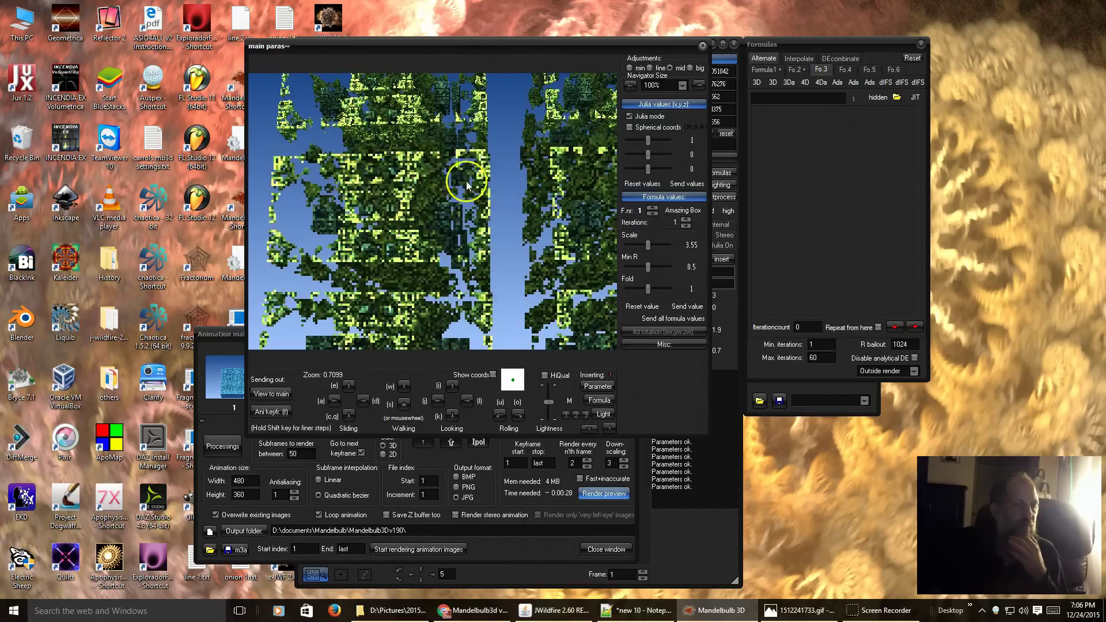
pyautogui.scroll(5, 412, 210)
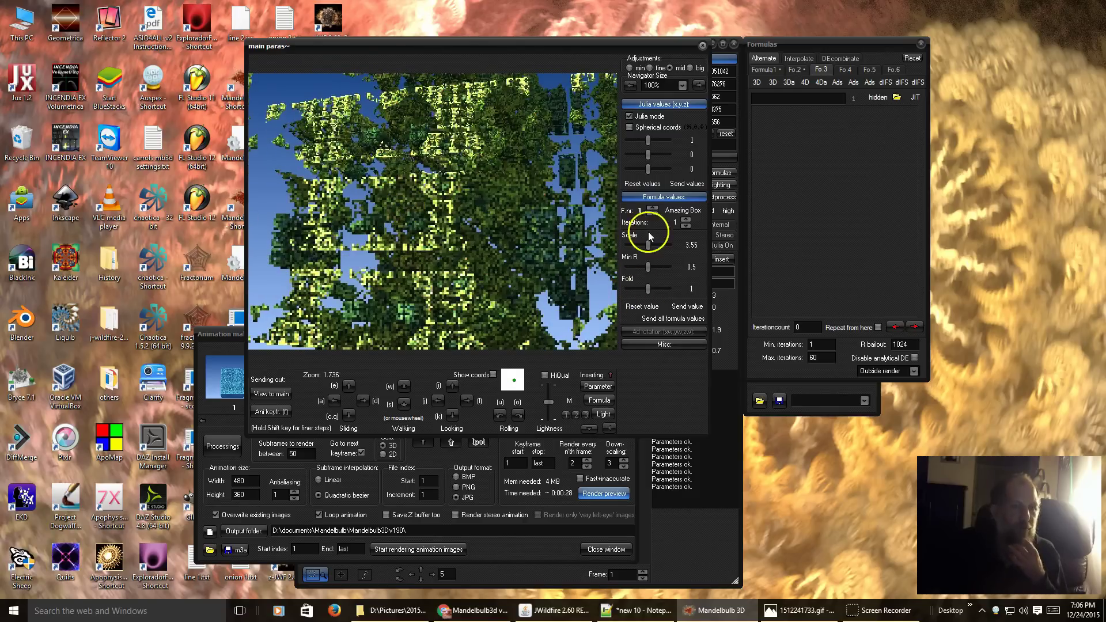
pyautogui.moveTo(647, 268)
pyautogui.mouseDown()
pyautogui.moveTo(660, 268)
pyautogui.moveTo(630, 268)
pyautogui.mouseUp()
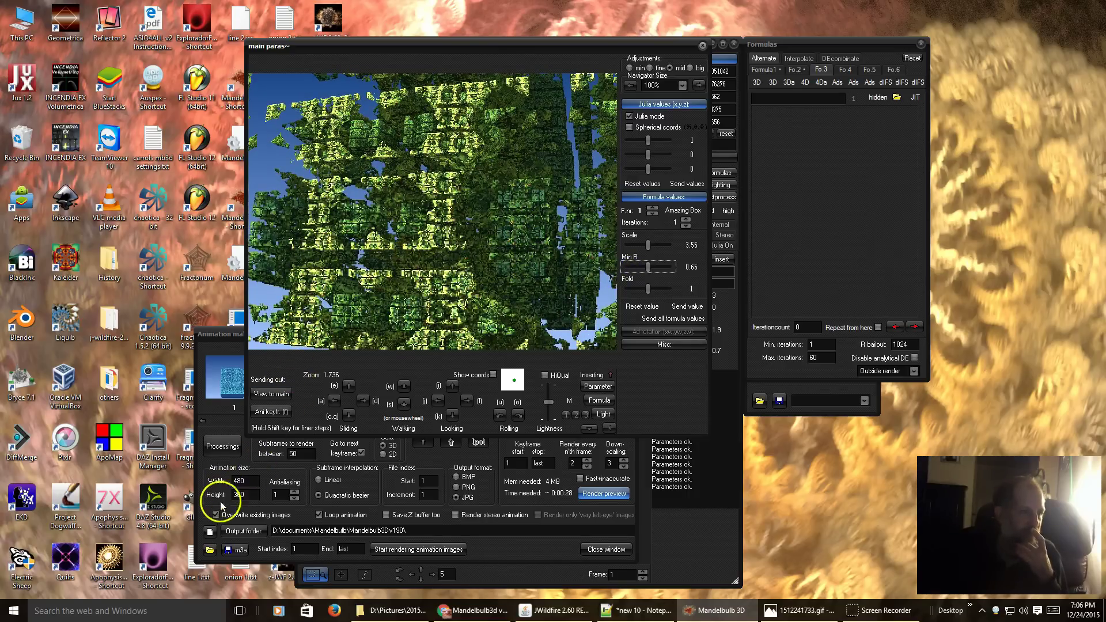
# Add the new green box-structure view as a keyframe, delete the green close-up keyframe, and render a preview.
pyautogui.click(278, 413)
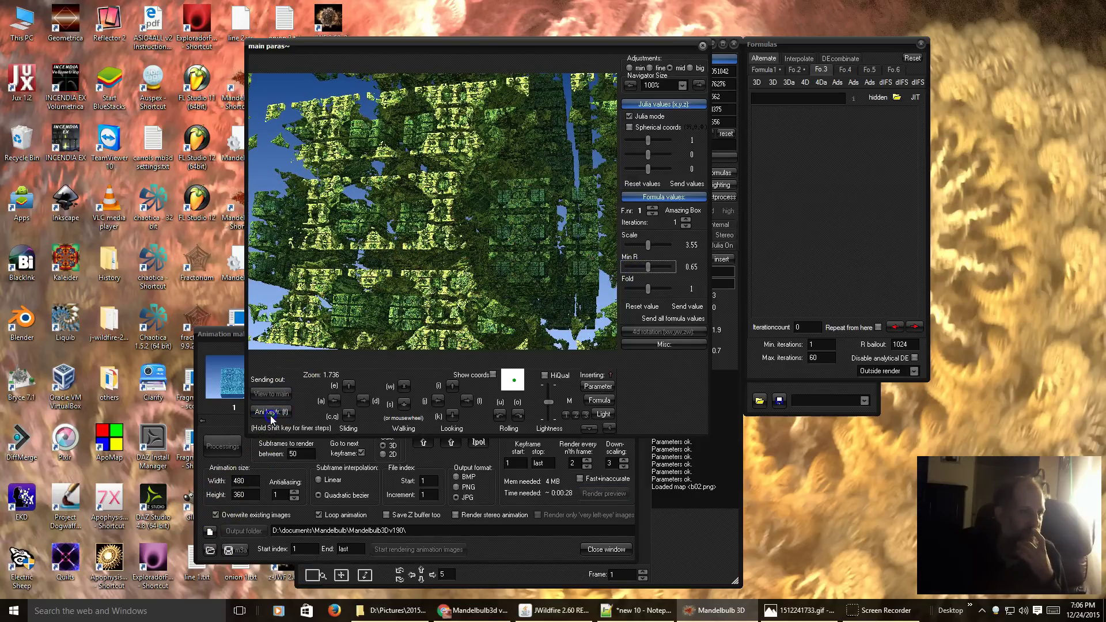
pyautogui.click(213, 344)
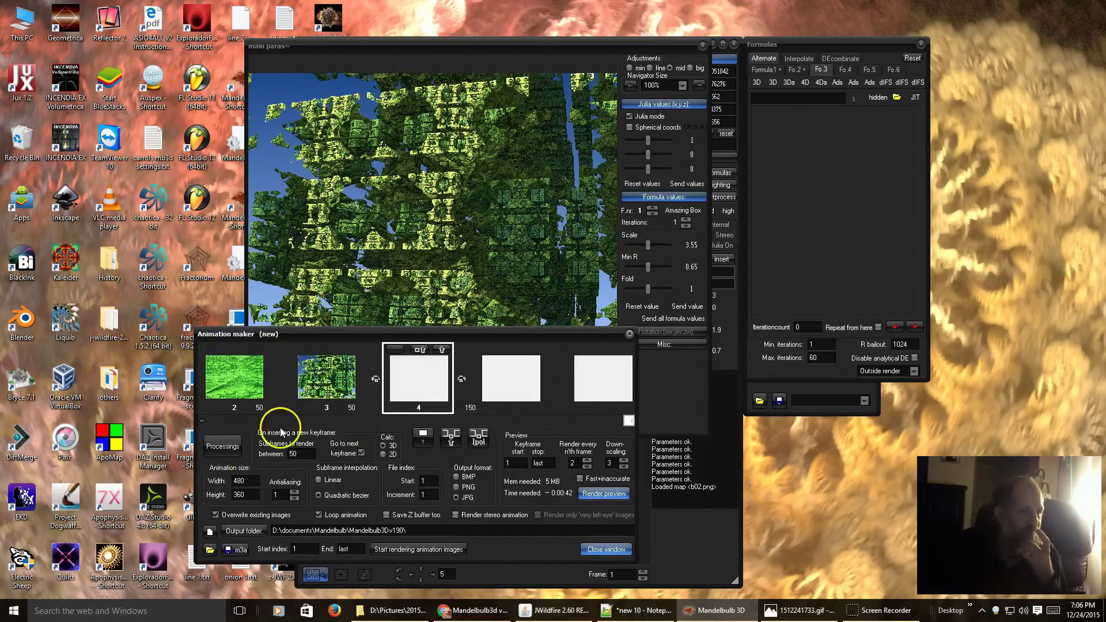
pyautogui.click(203, 423)
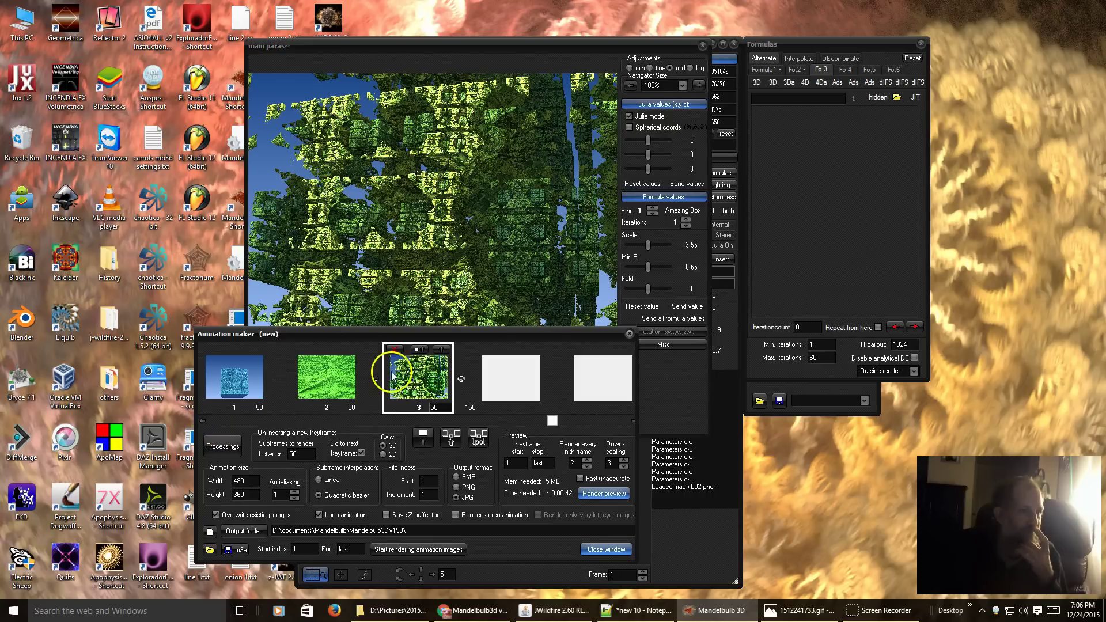
pyautogui.click(202, 421)
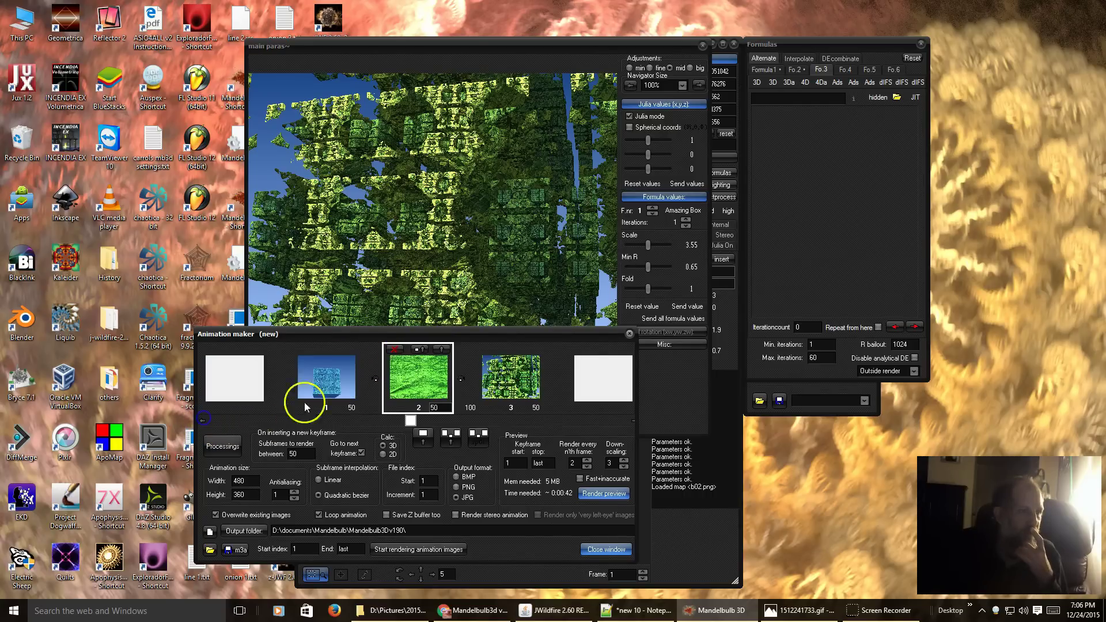
pyautogui.click(391, 349)
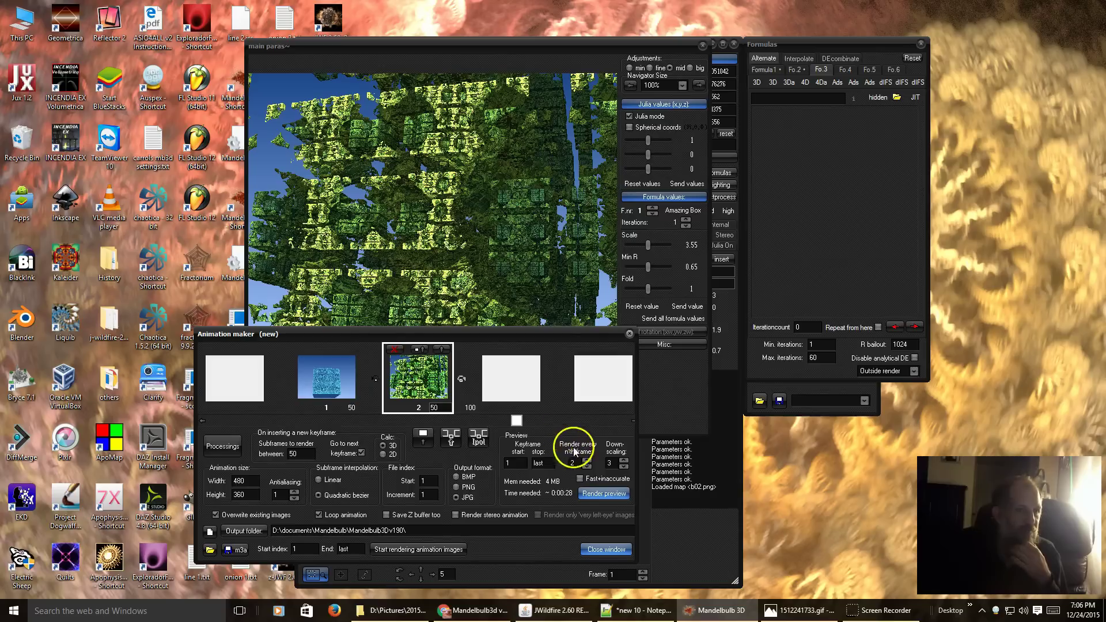
pyautogui.click(610, 499)
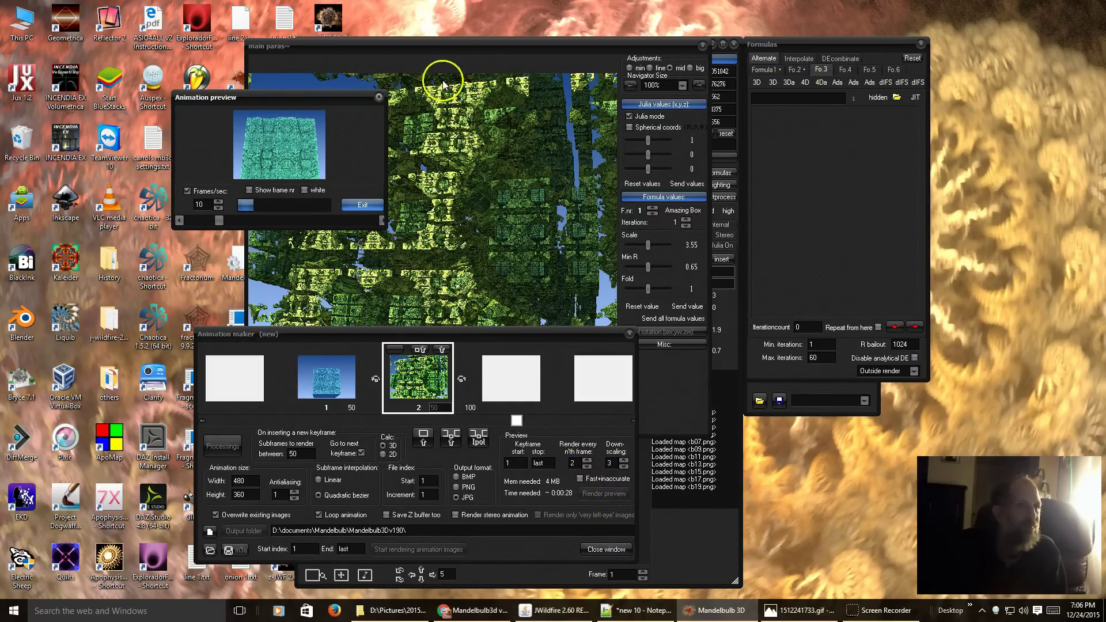
# Move the revised animation preview over the fractal render and close it.
pyautogui.click(455, 50)
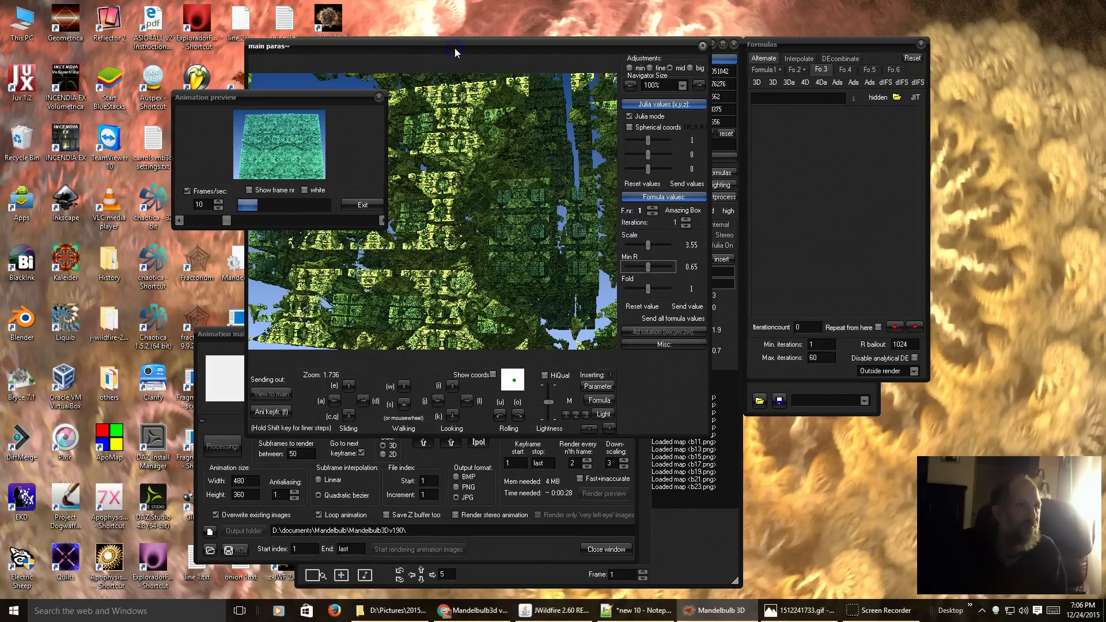
pyautogui.click(458, 219)
pyautogui.click(363, 204)
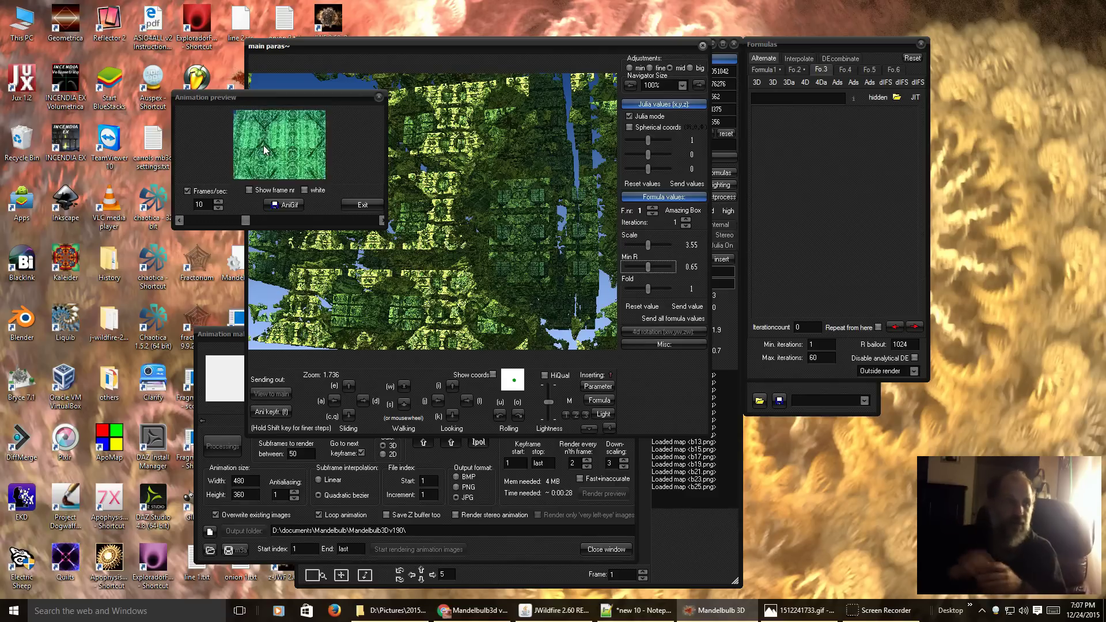
pyautogui.click(531, 327)
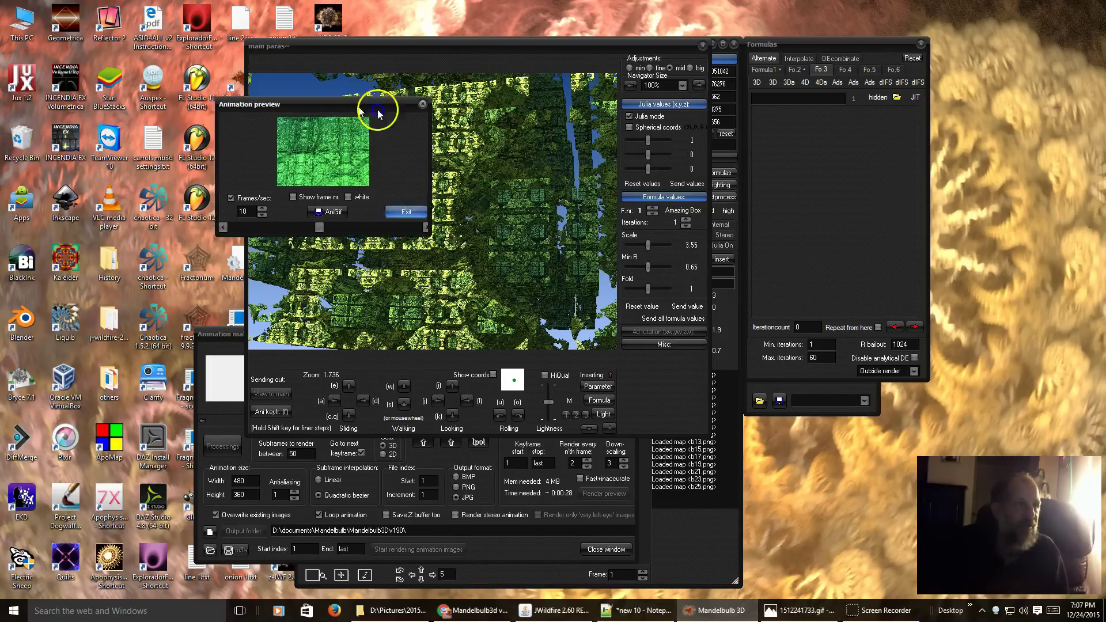
pyautogui.moveTo(374, 98); pyautogui.dragTo(555, 125)
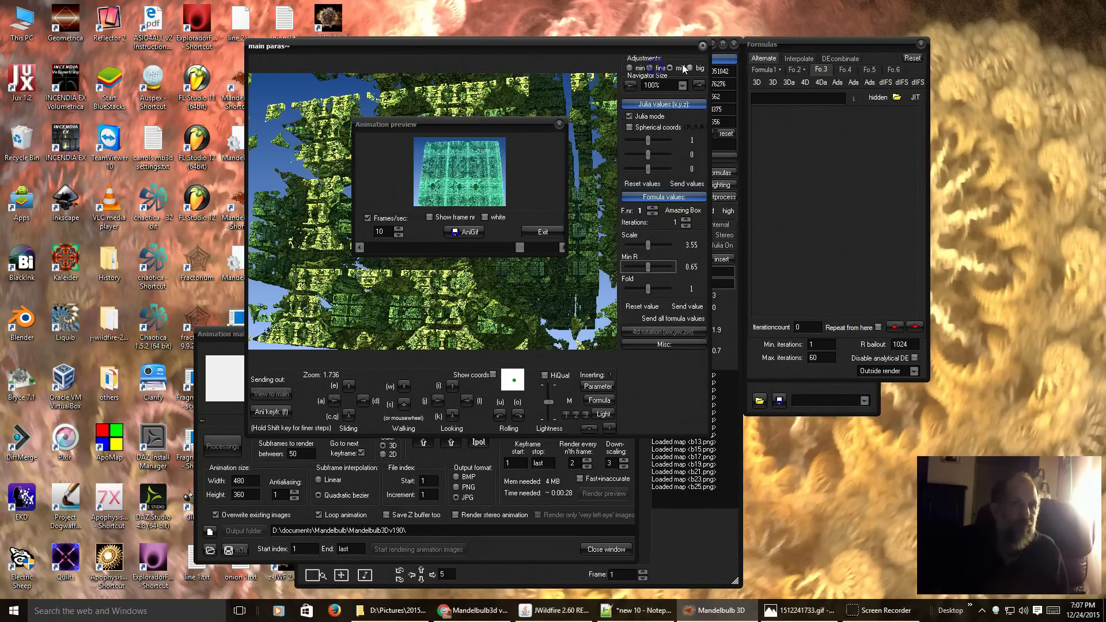
pyautogui.click(544, 232)
# Shift the render window aside and centre the Animation maker showing both keyframes.
pyautogui.moveTo(500, 50); pyautogui.dragTo(720, 50)
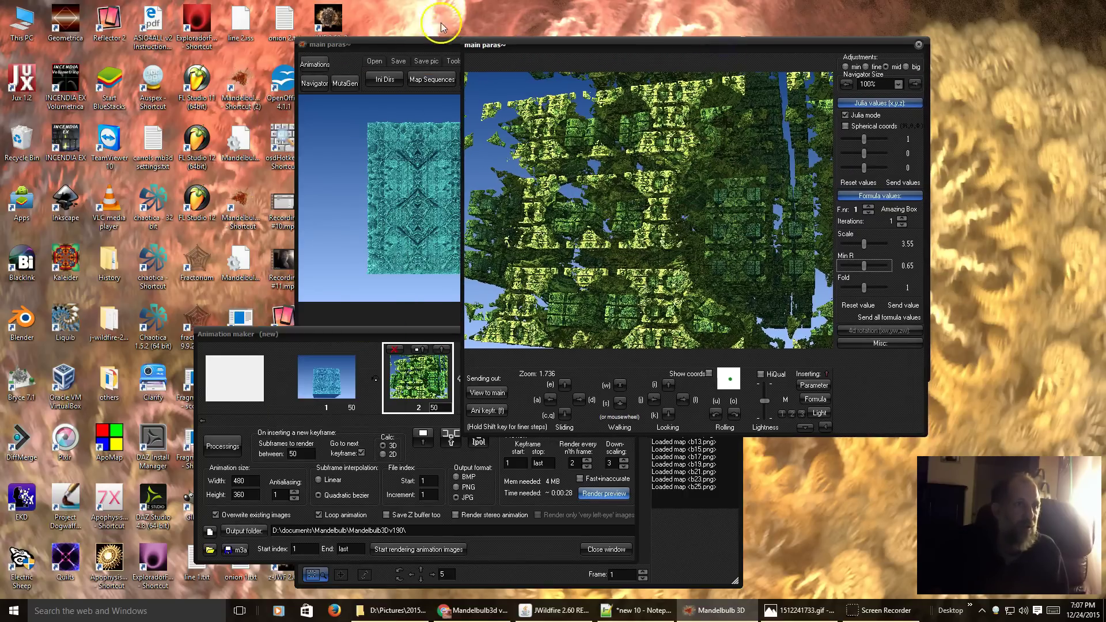
pyautogui.moveTo(389, 48); pyautogui.dragTo(427, 22)
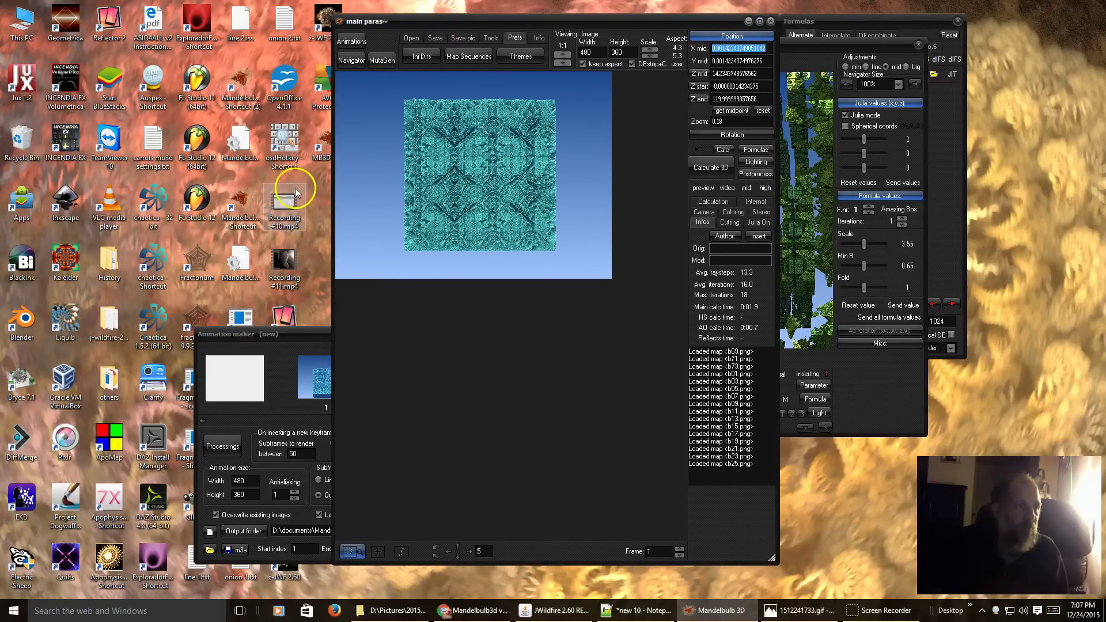
pyautogui.click(314, 193)
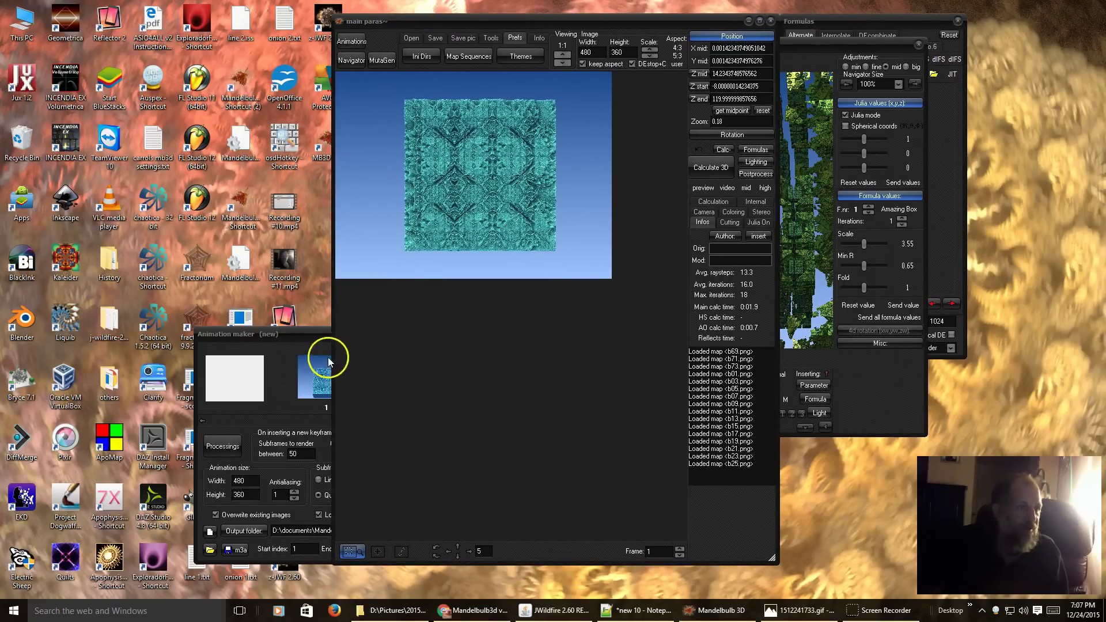
pyautogui.moveTo(305, 342); pyautogui.dragTo(495, 254)
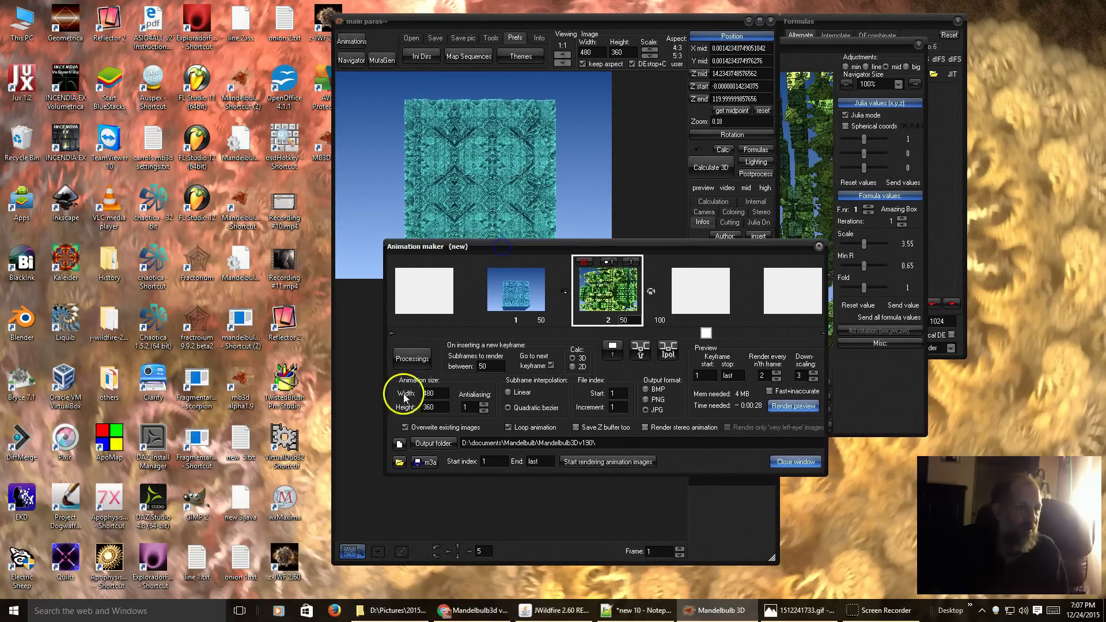
pyautogui.click(284, 439)
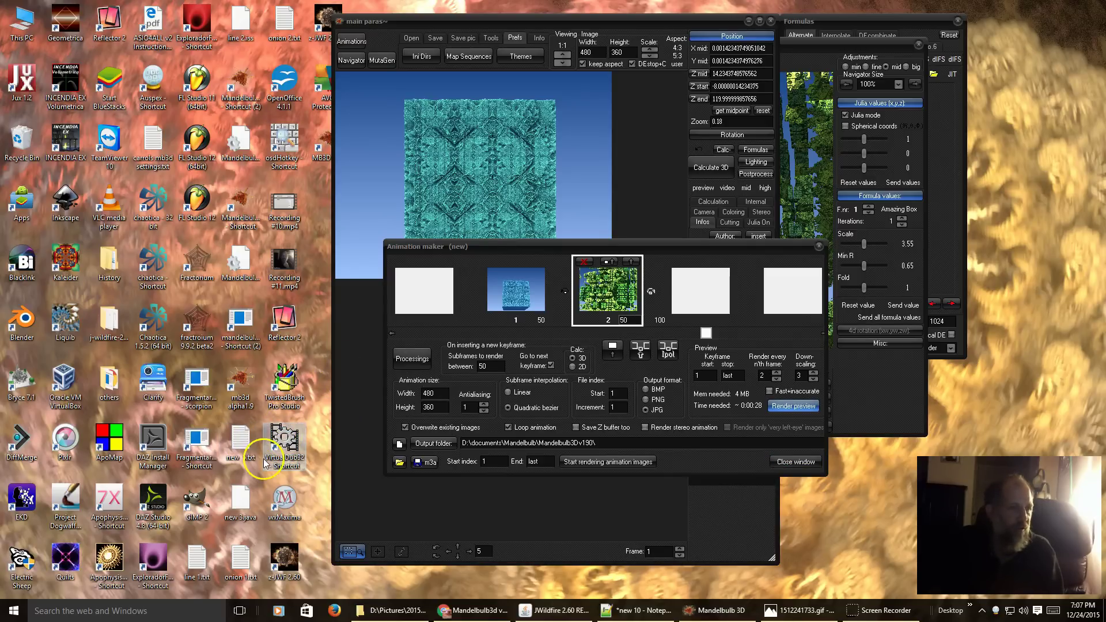
# Launch VirtualDub and open 1512241733.gif from the December folder as a video.
pyautogui.doubleClick(283, 440)
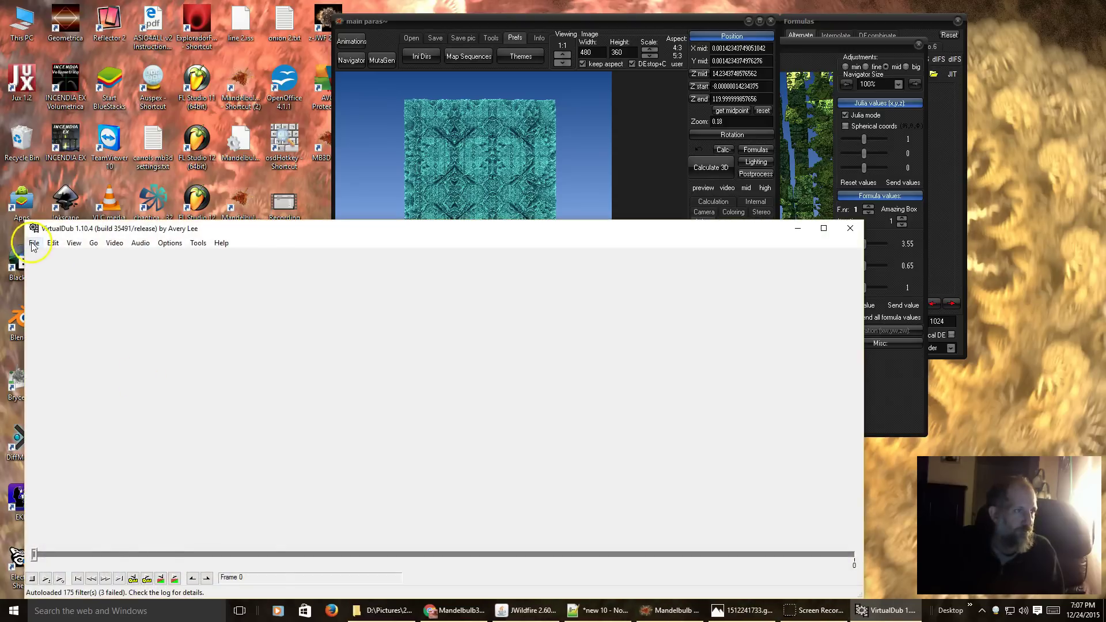
pyautogui.click(34, 244)
pyautogui.click(36, 254)
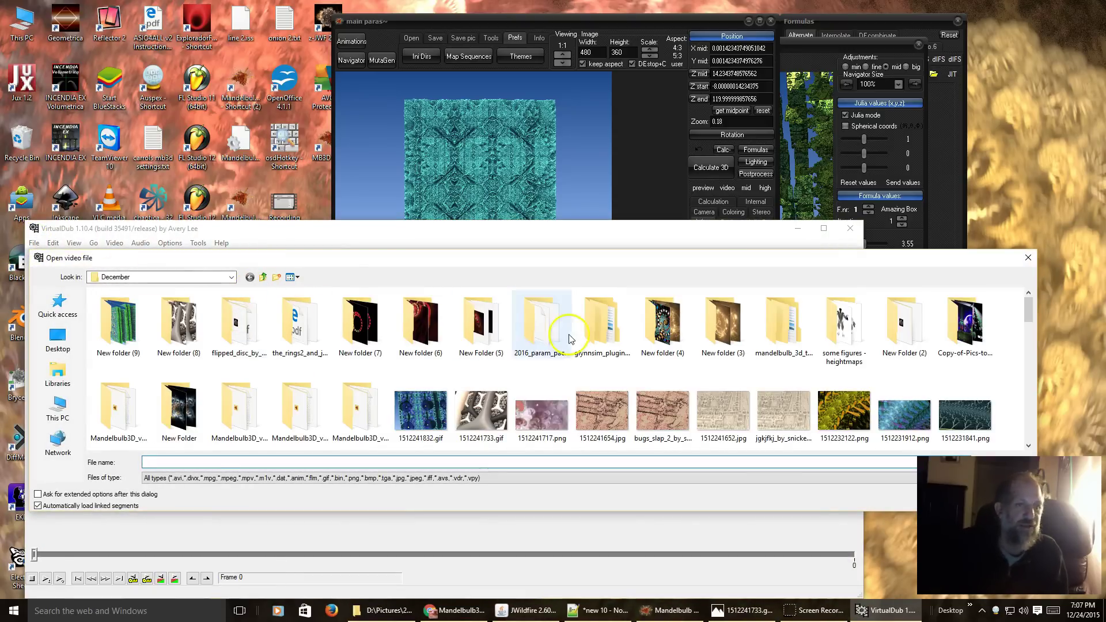
pyautogui.scroll(-1, 495, 346)
pyautogui.scroll(1, 500, 357)
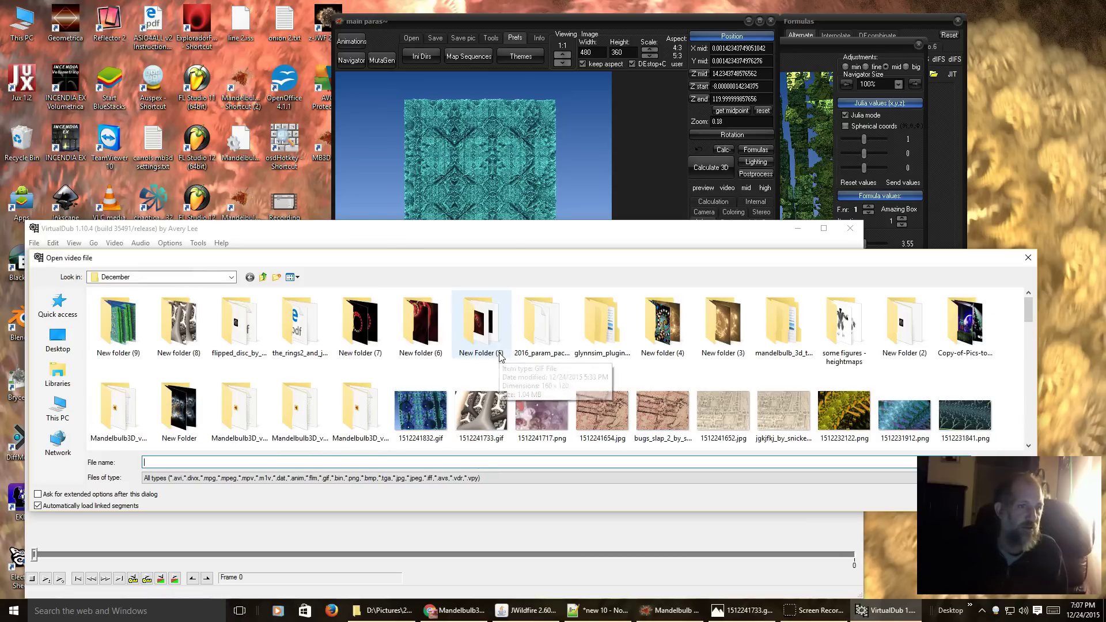
pyautogui.click(482, 415)
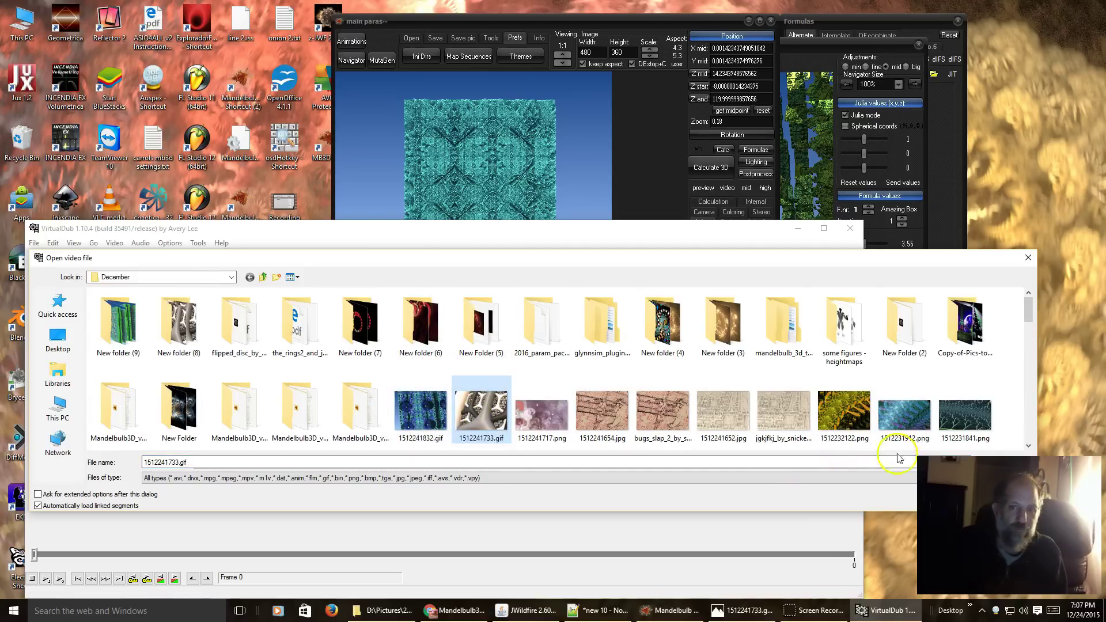
pyautogui.moveTo(807, 257); pyautogui.dragTo(794, 153)
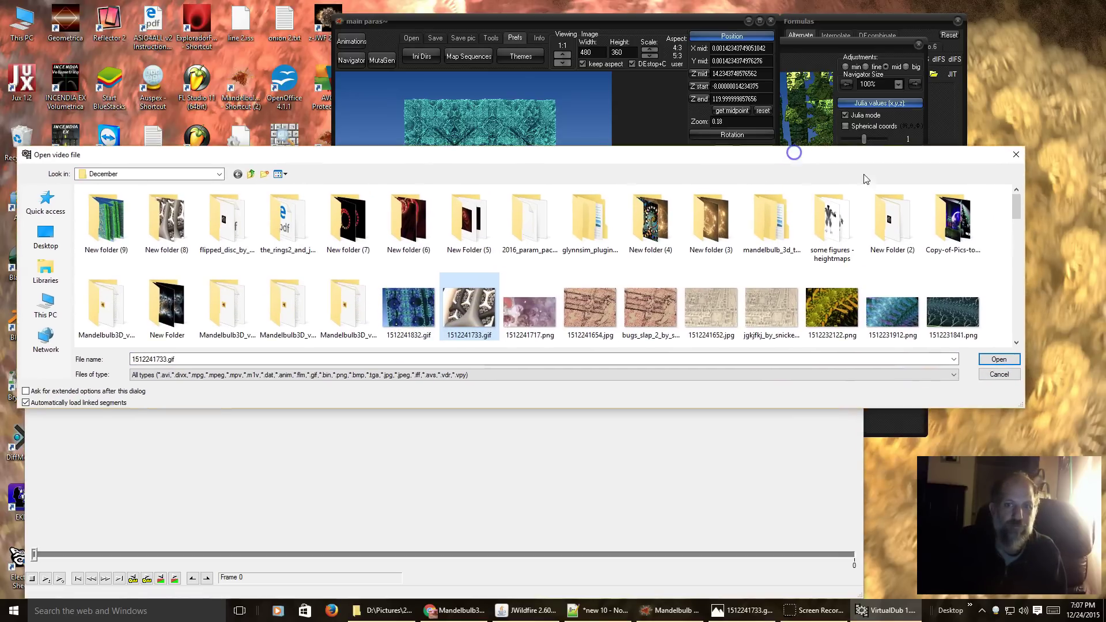
pyautogui.click(996, 359)
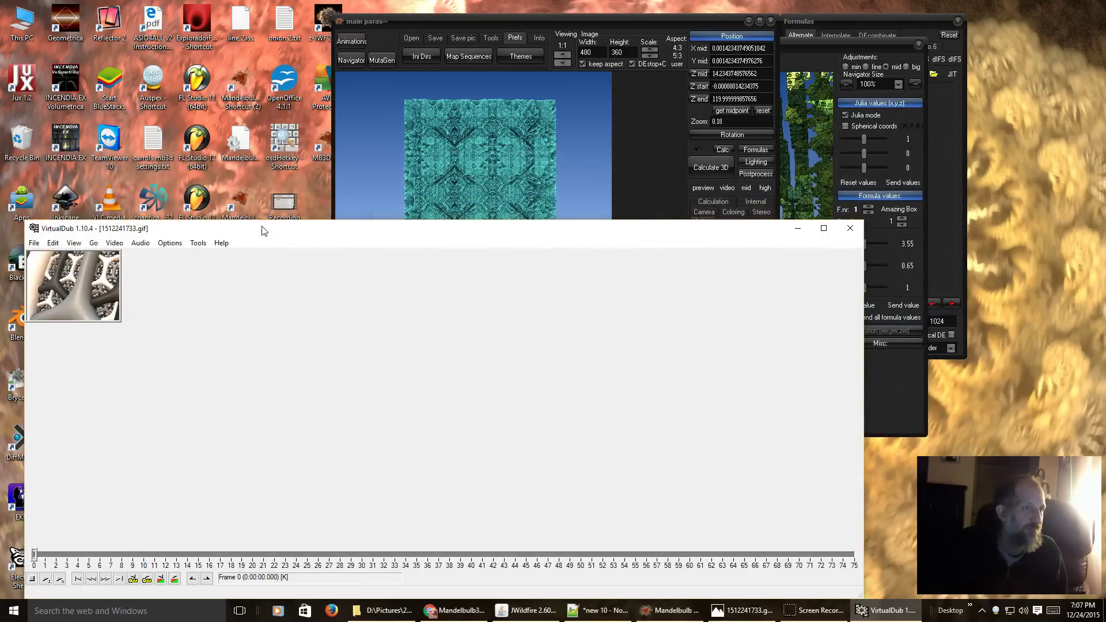
# Play 1512241733.gif through to frame 74 and enlarge the VirtualDub preview pane.
pyautogui.moveTo(264, 231); pyautogui.dragTo(336, 136)
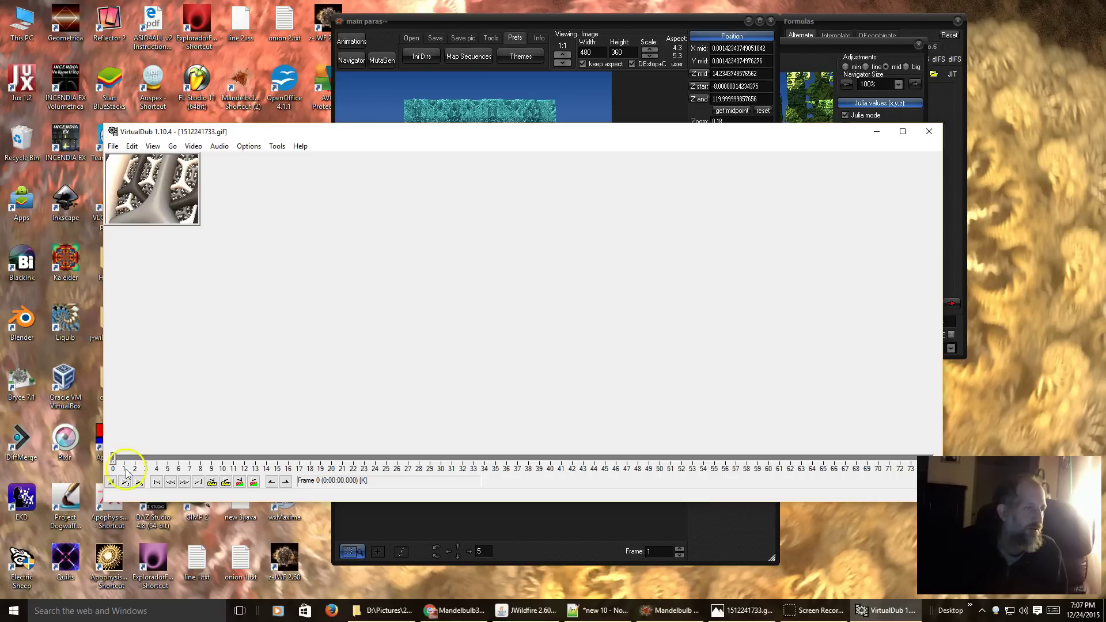
pyautogui.click(142, 483)
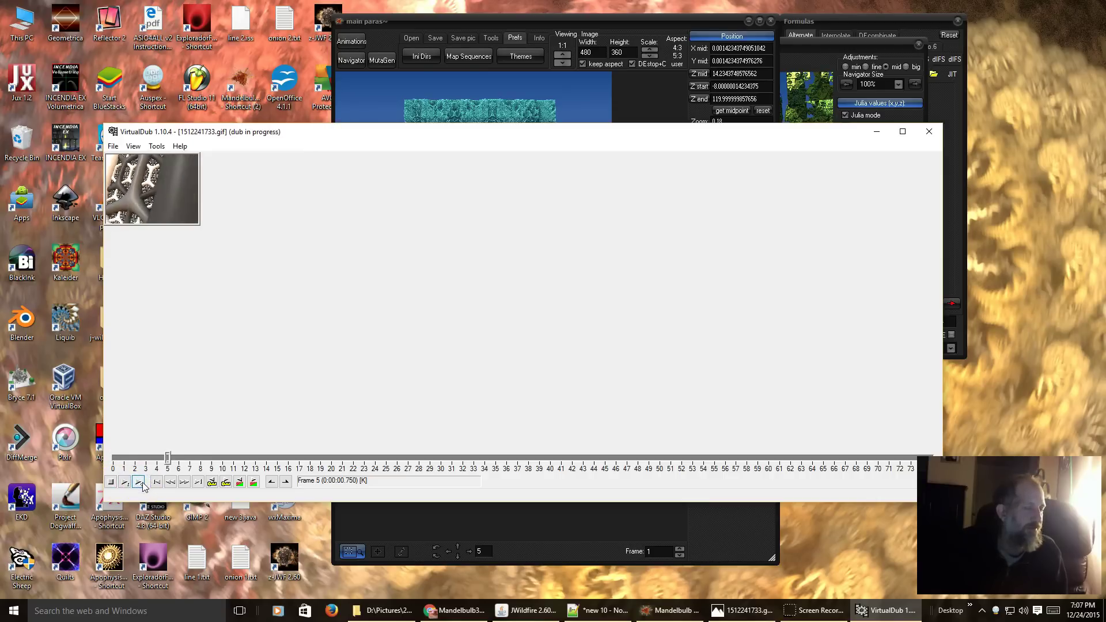
pyautogui.moveTo(198, 225); pyautogui.dragTo(472, 439)
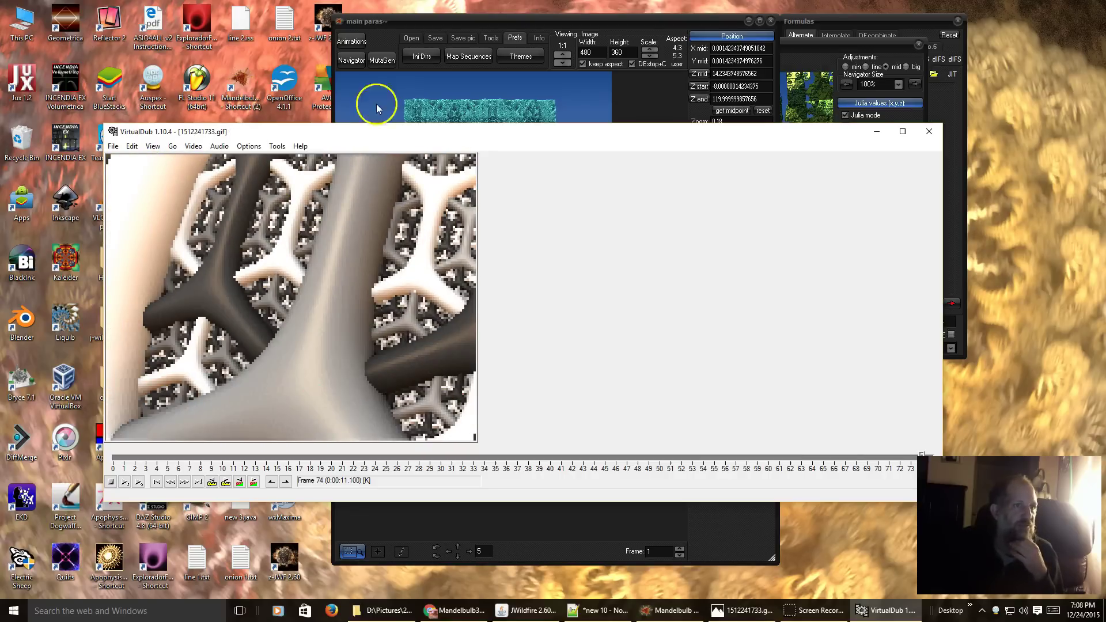
pyautogui.click(485, 26)
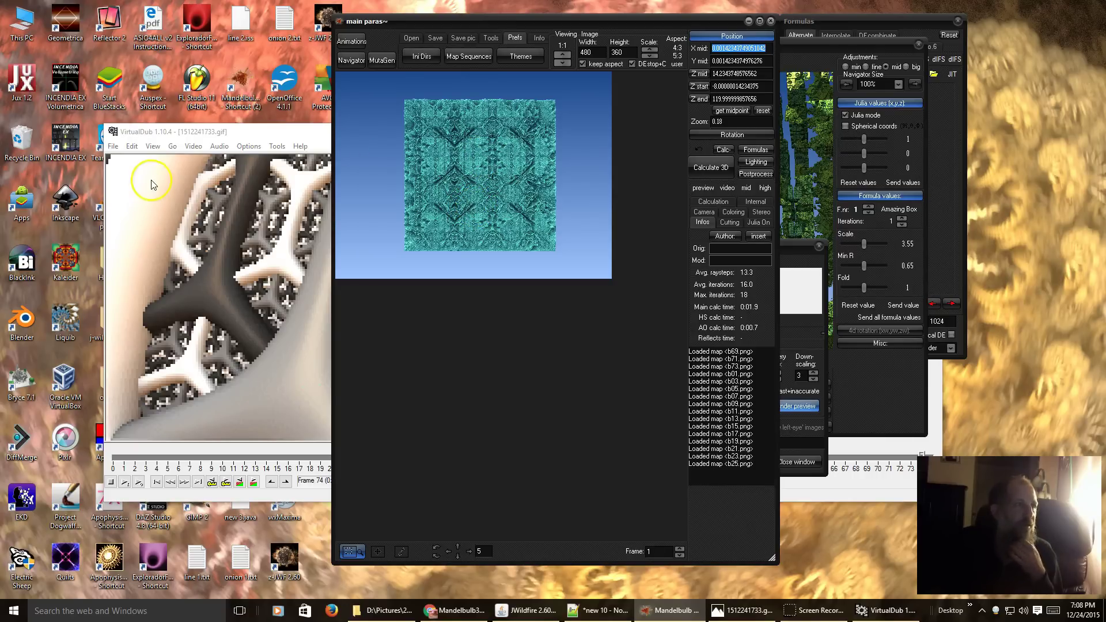
pyautogui.click(288, 130)
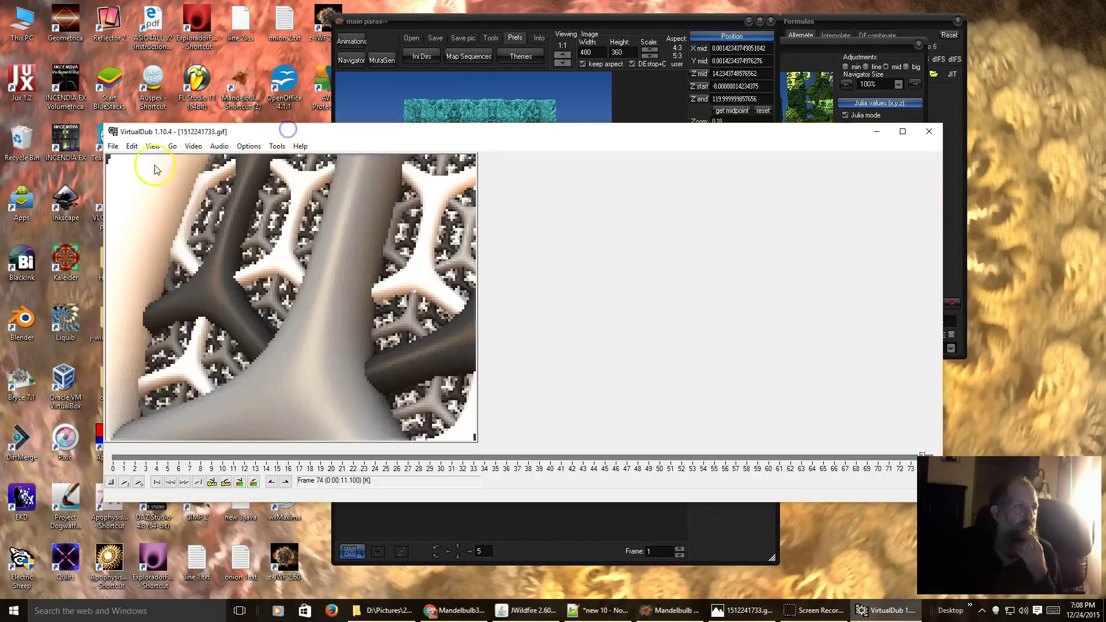
# Export the frames as PNG image sequence b00.png–b74.png (2 digits) into New folder (9).
pyautogui.click(111, 147)
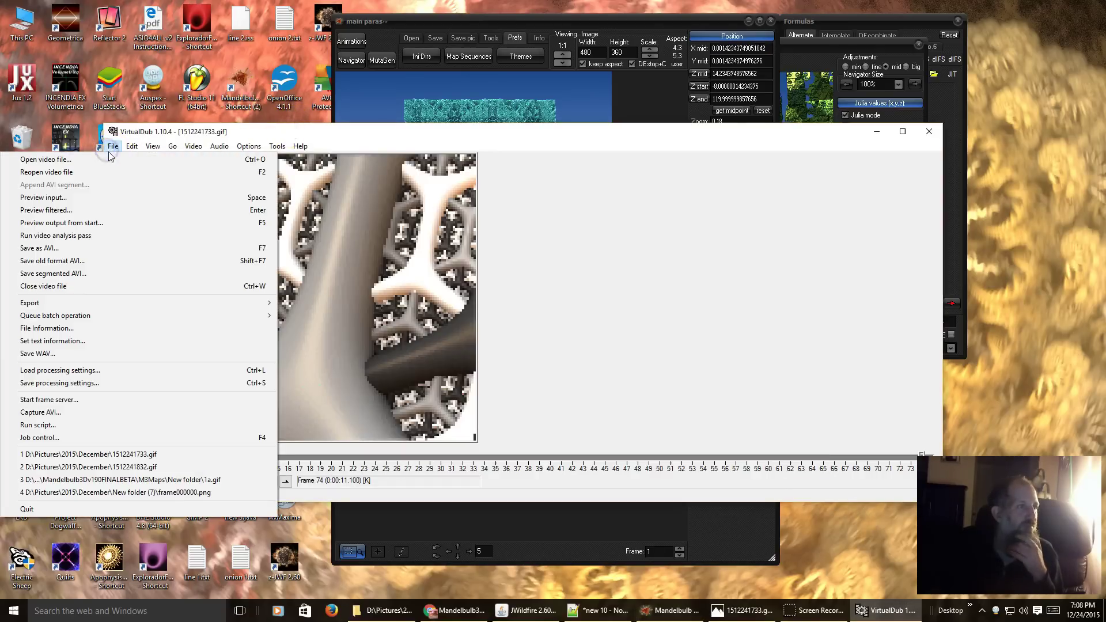
pyautogui.click(113, 147)
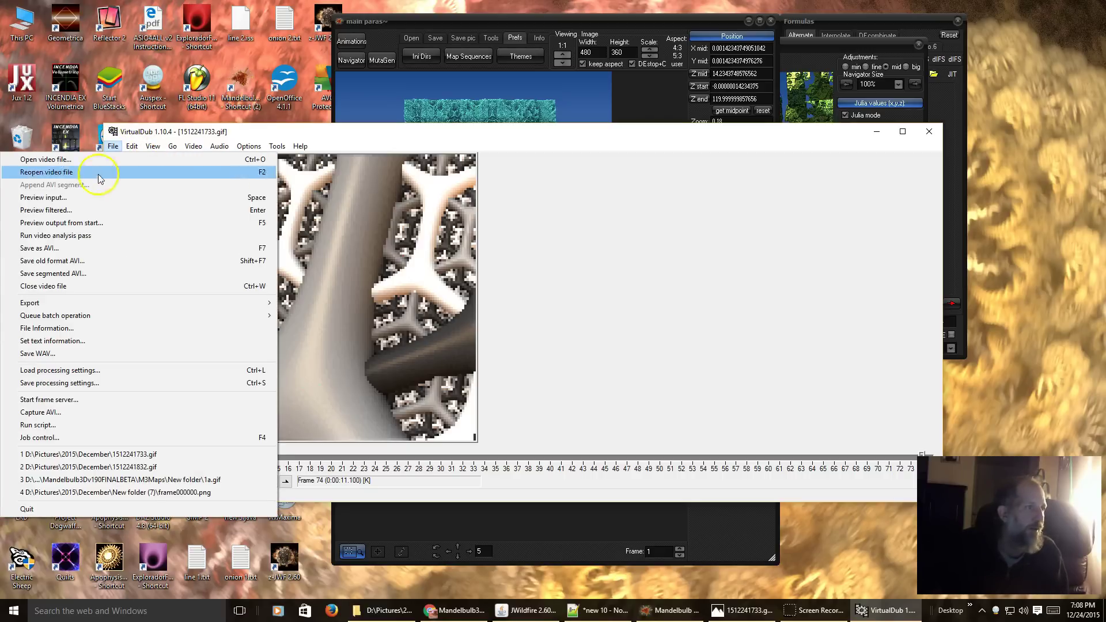
pyautogui.moveTo(89, 303)
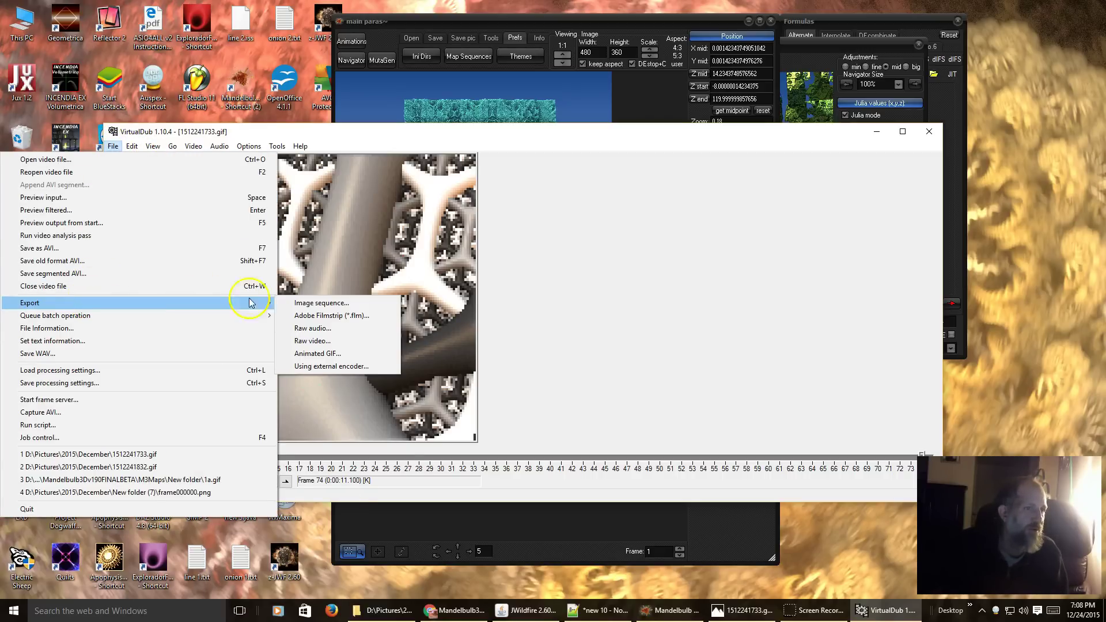
pyautogui.click(324, 303)
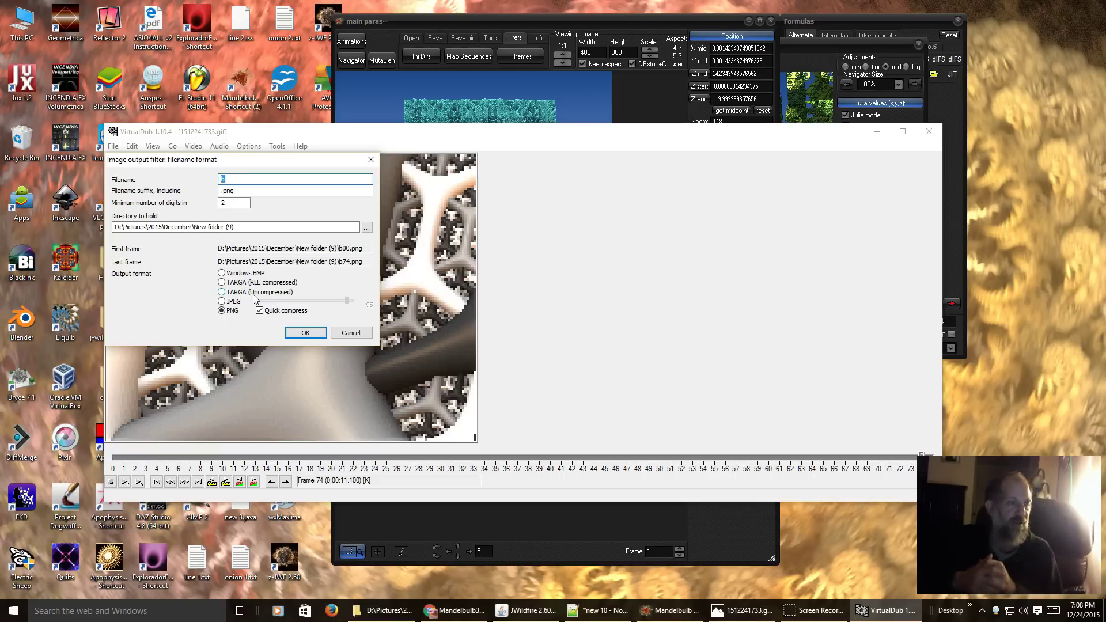
# Reopen VirtualDub's File menu, then return to Mandelbulb 3D's main window.
pyautogui.click(351, 334)
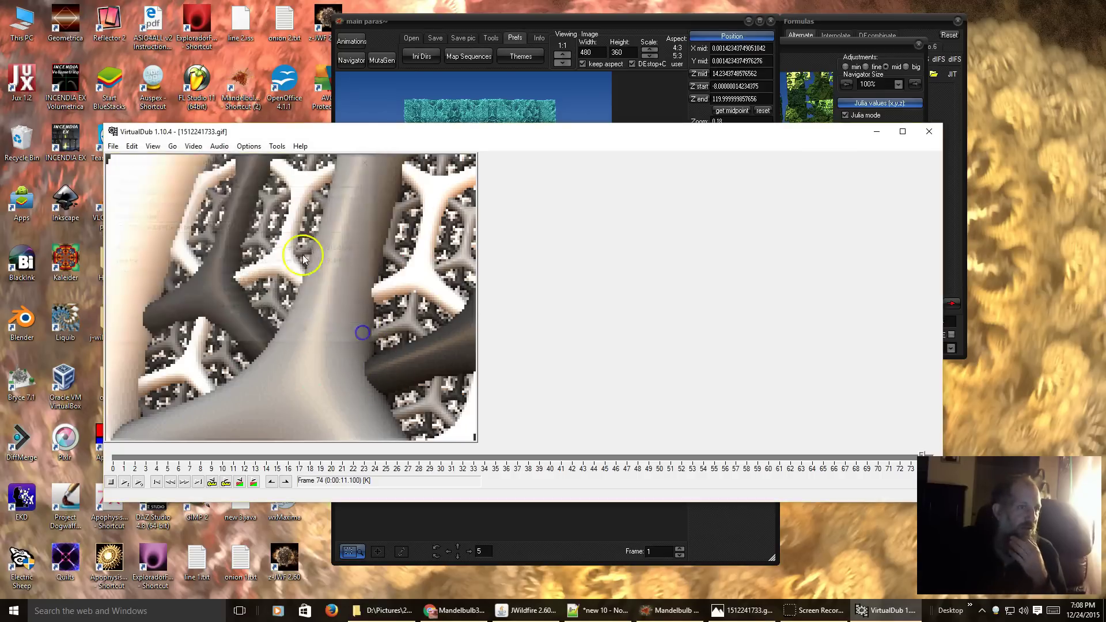
pyautogui.click(113, 146)
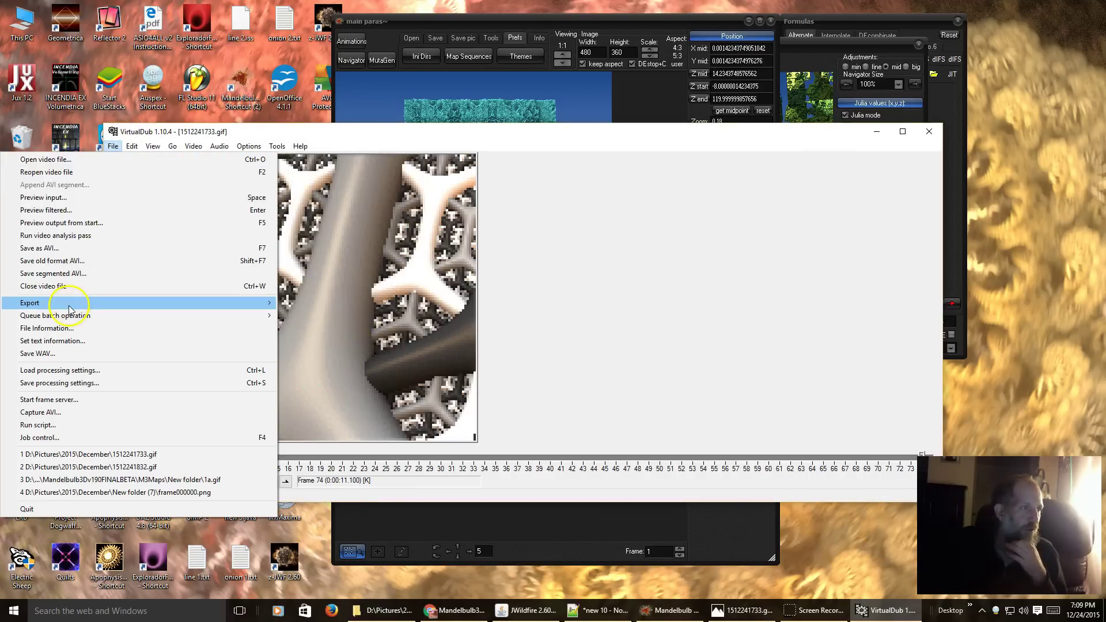
pyautogui.moveTo(70, 309)
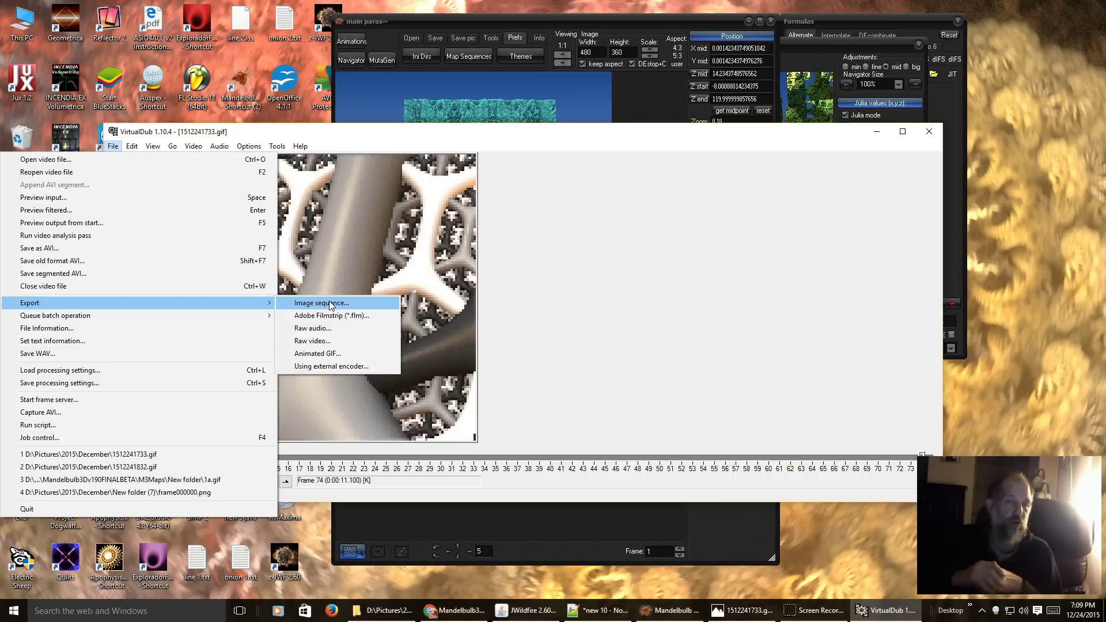
pyautogui.click(485, 25)
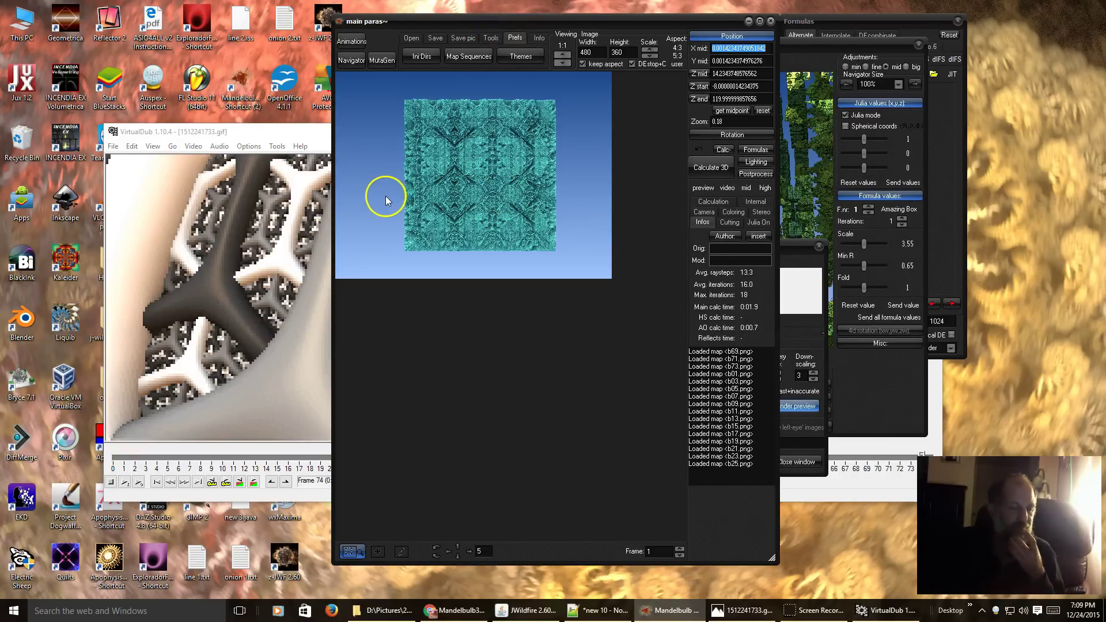
# Bring up Chrome and zoom the bugs_slap_2 animated GIF page to 500%.
pyautogui.click(460, 612)
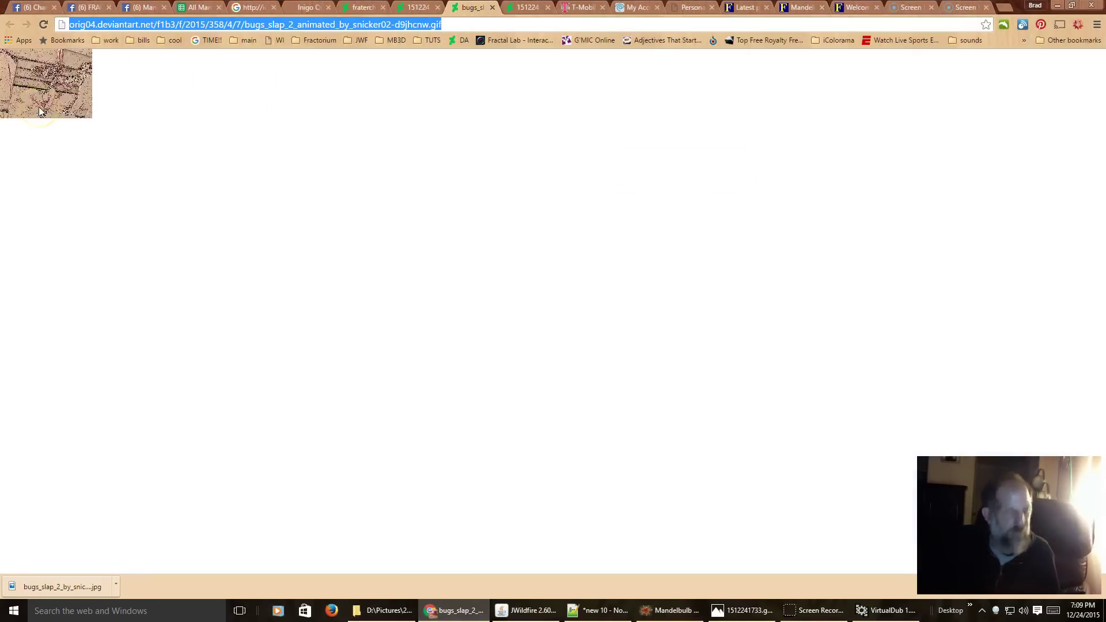
pyautogui.keyDown('ctrl'); pyautogui.scroll(9, 39, 108); pyautogui.keyUp('ctrl')
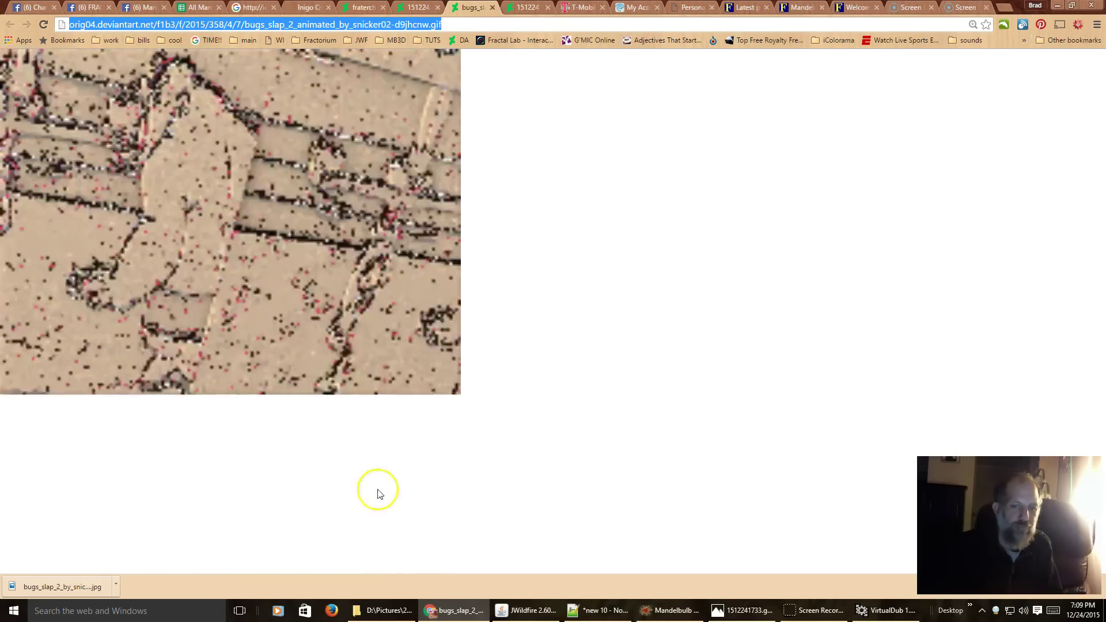
# Switch back to the Mandelbulb 3D window showing the teal textured square render.
pyautogui.click(668, 611)
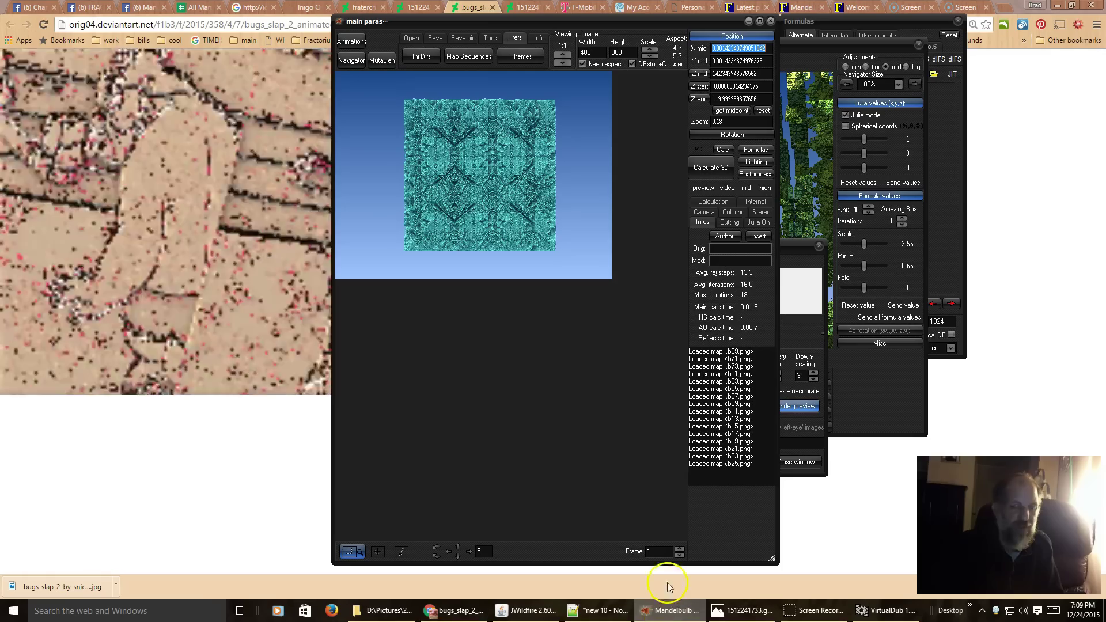